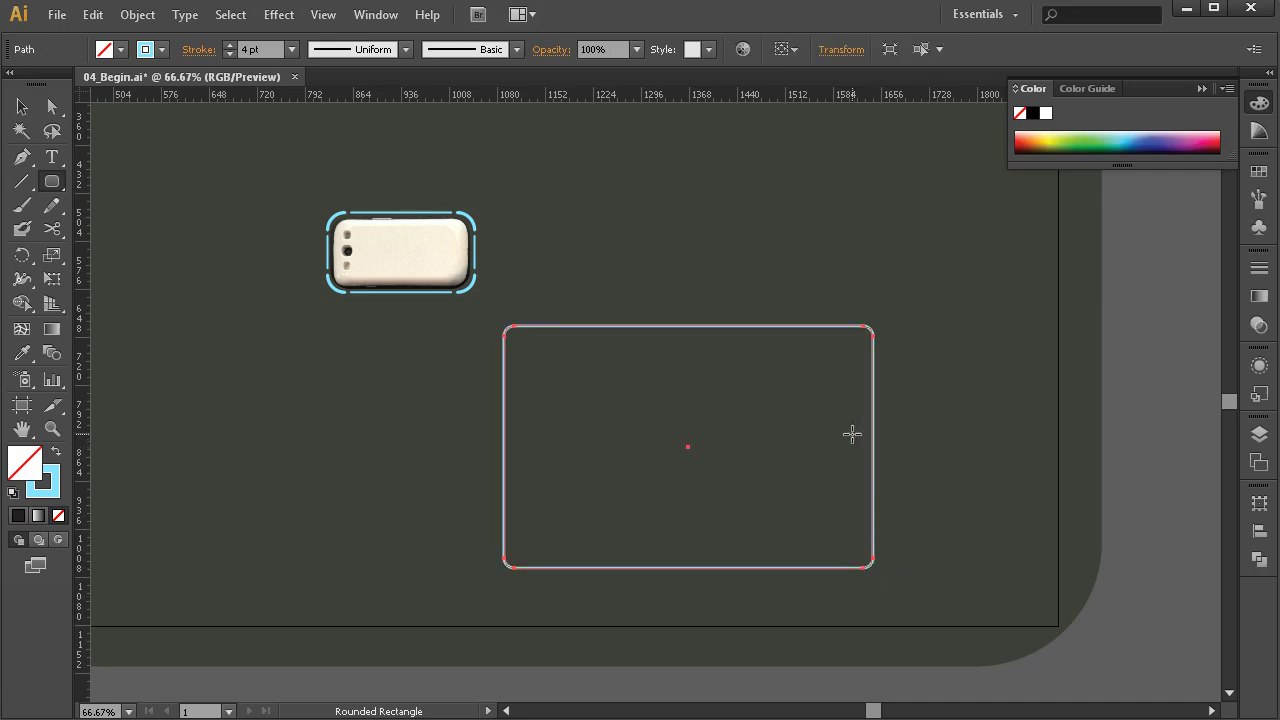
Draw a small rounded rectangle overlapping the large one's upper edge near its left end, and nudge it slightly left and down.
left_click_drag(546, 284, 657, 343)
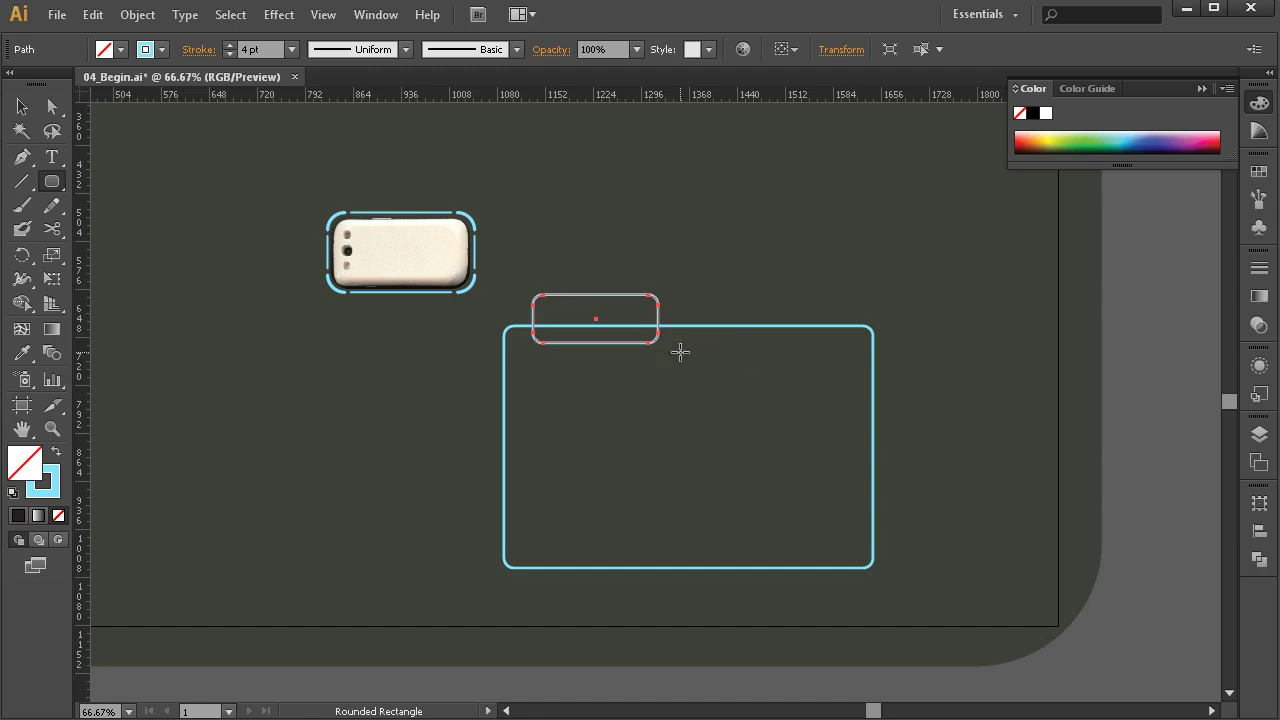
key("v")
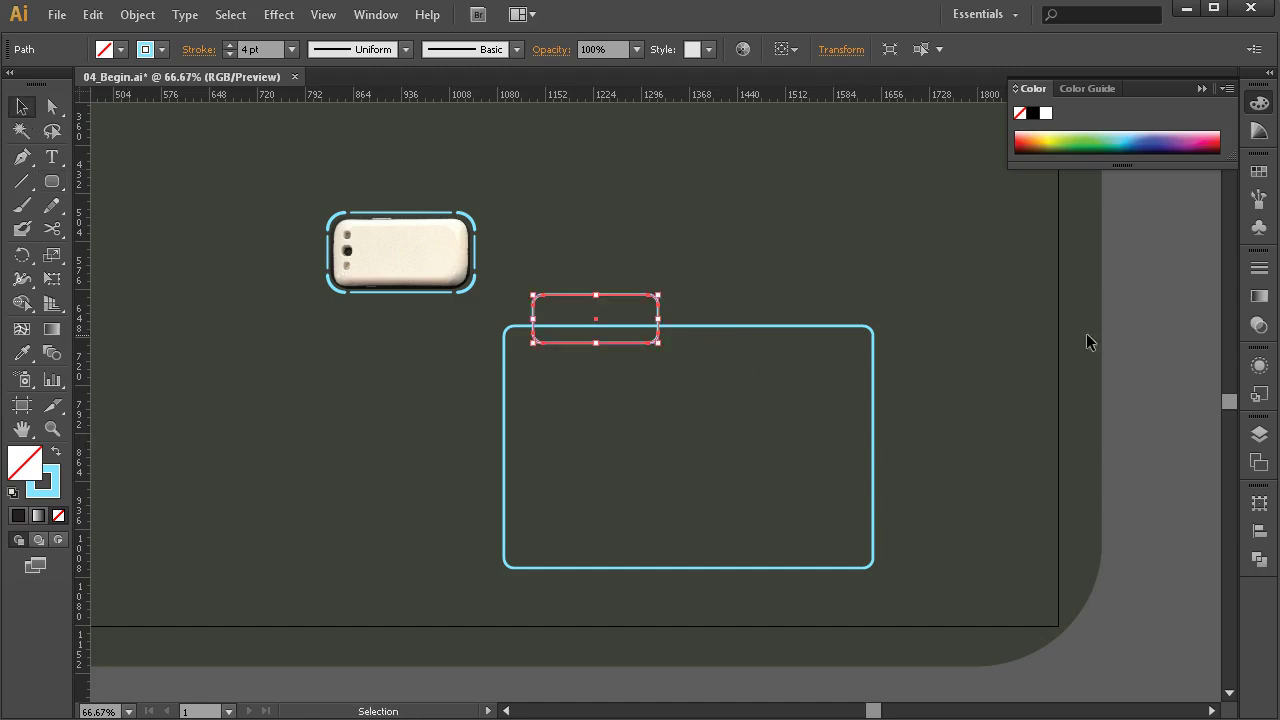
left_click(1084, 373)
left_click(611, 300)
key("Left")
key("Left")
key("Left")
key("Down")
key("Down")
key("Down")
key("Down")
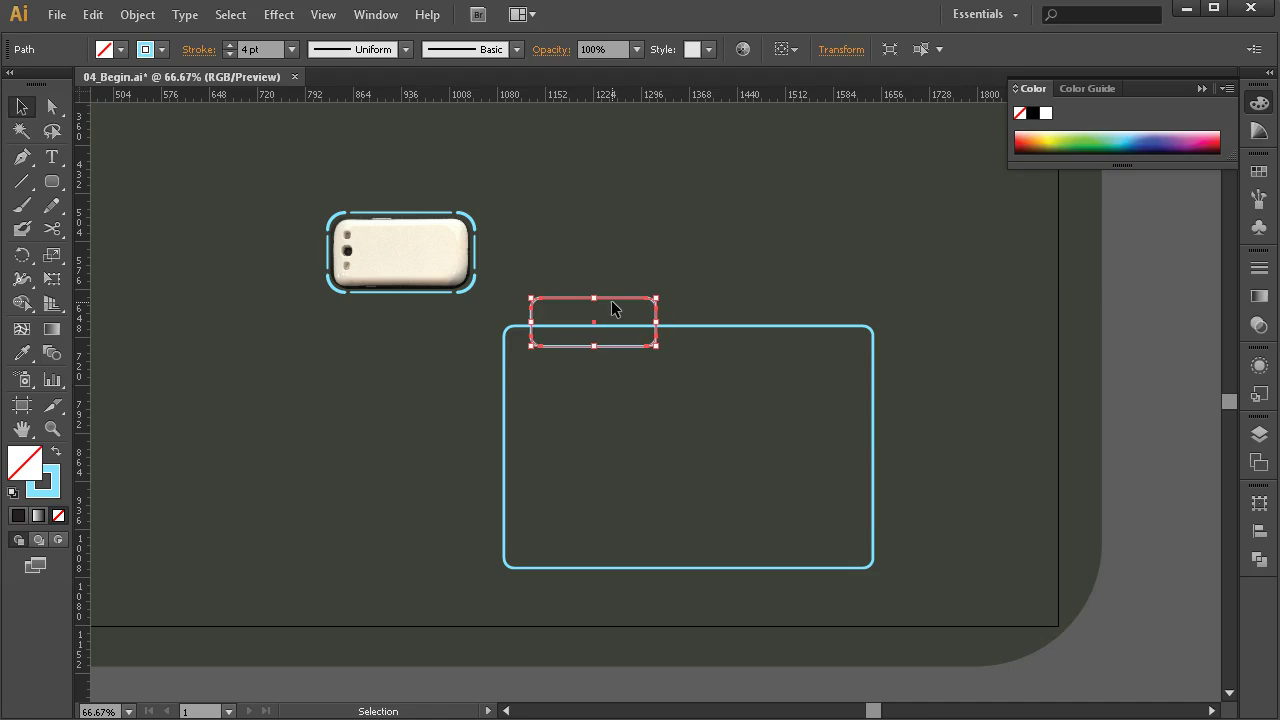
left_click(1050, 415)
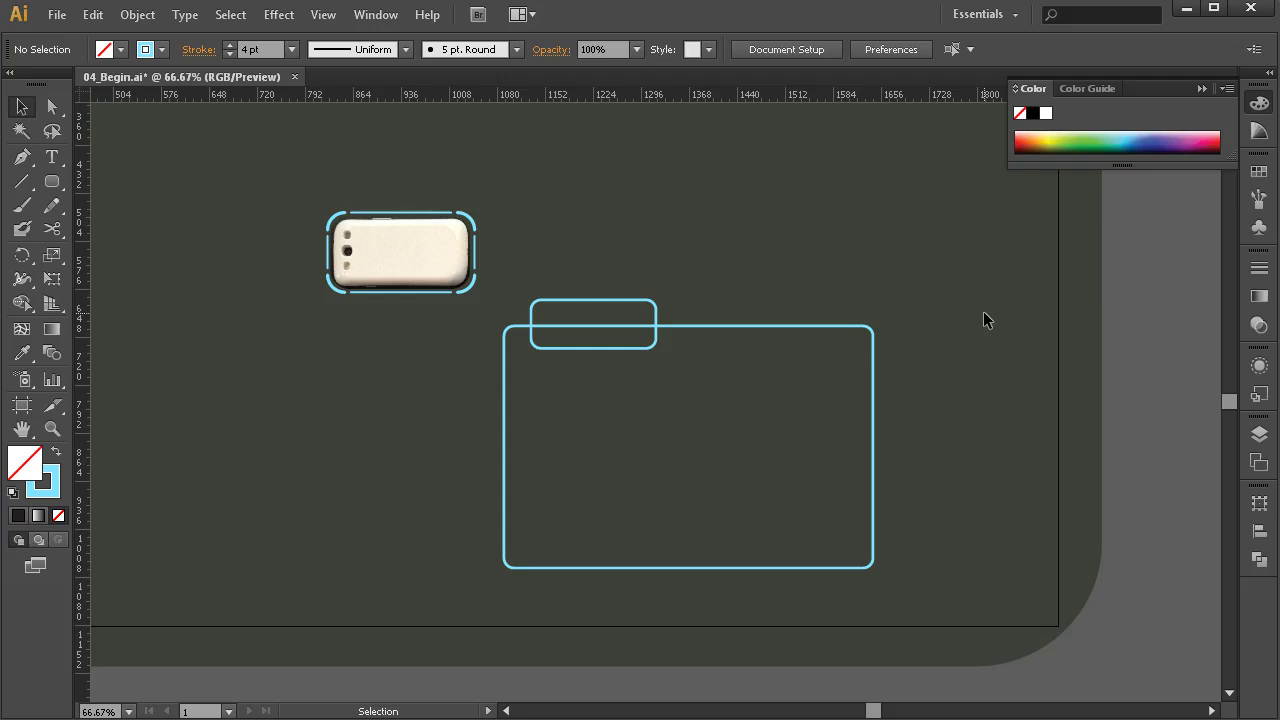
Unite the small and large rounded rectangles into a single folder-shaped outline with Pathfinder.
left_click(374, 19)
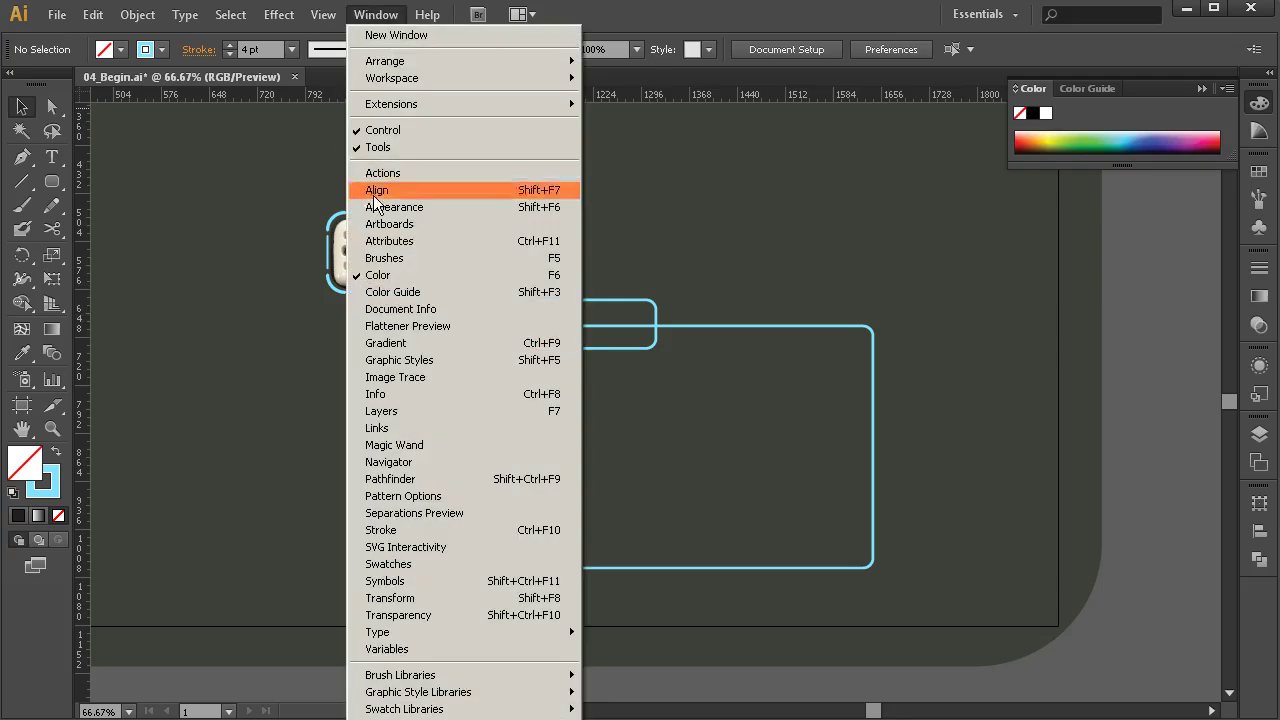
left_click(394, 479)
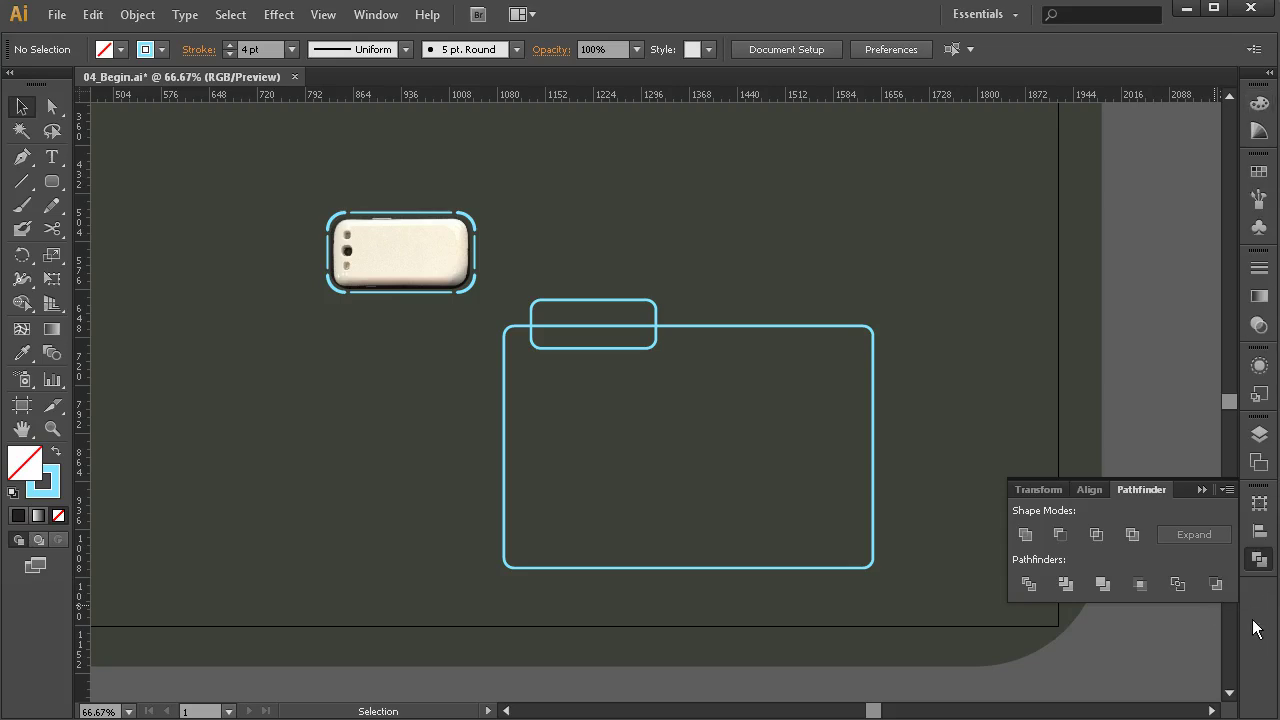
left_click(1203, 489)
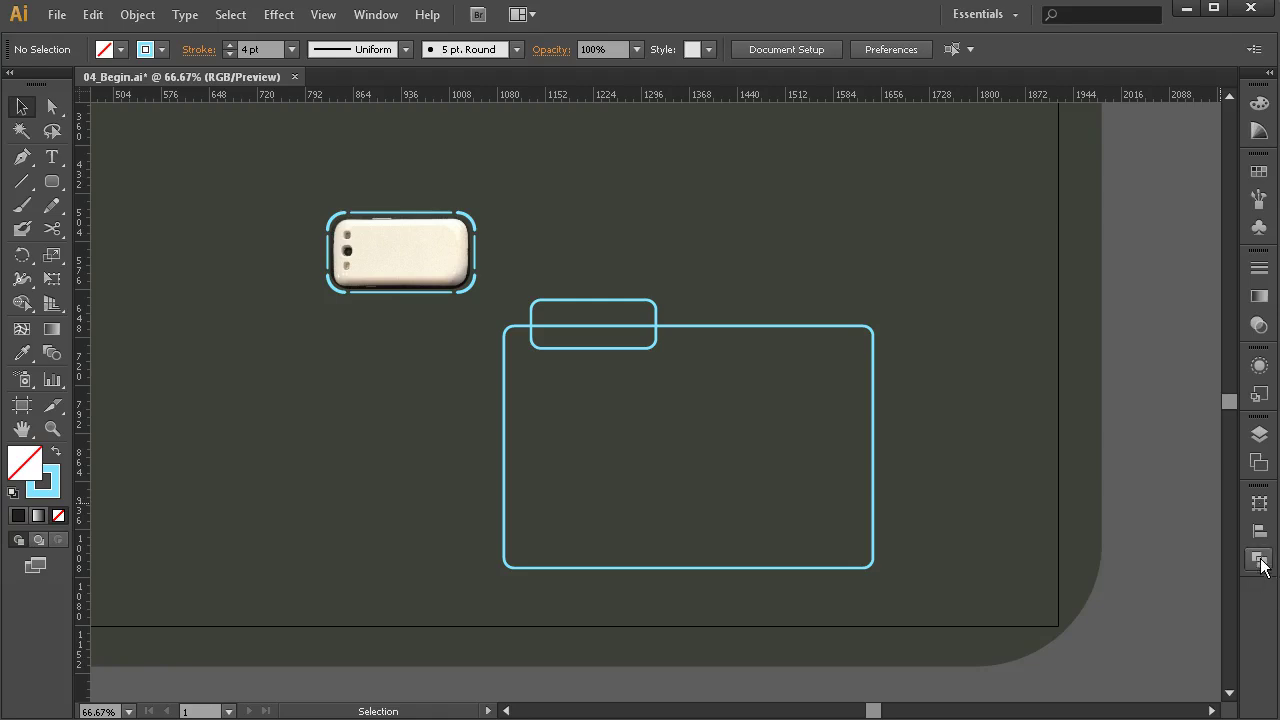
left_click(1261, 563)
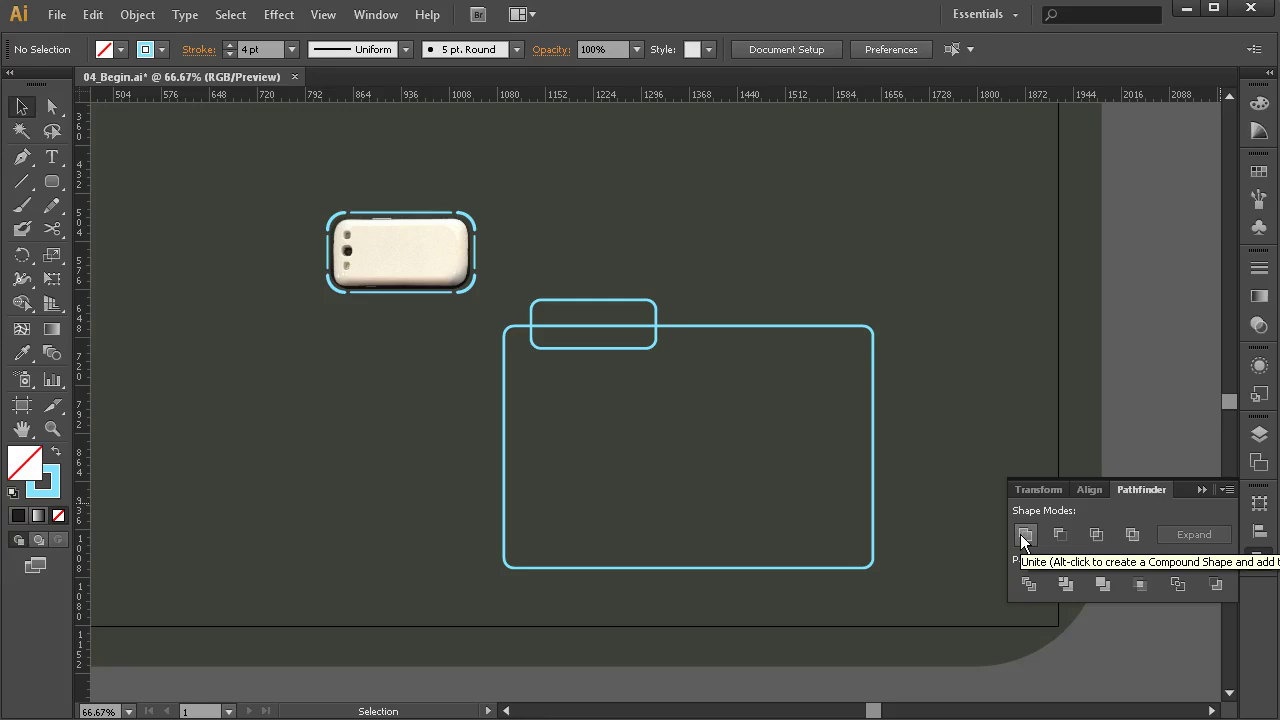
left_click_drag(829, 229, 620, 392)
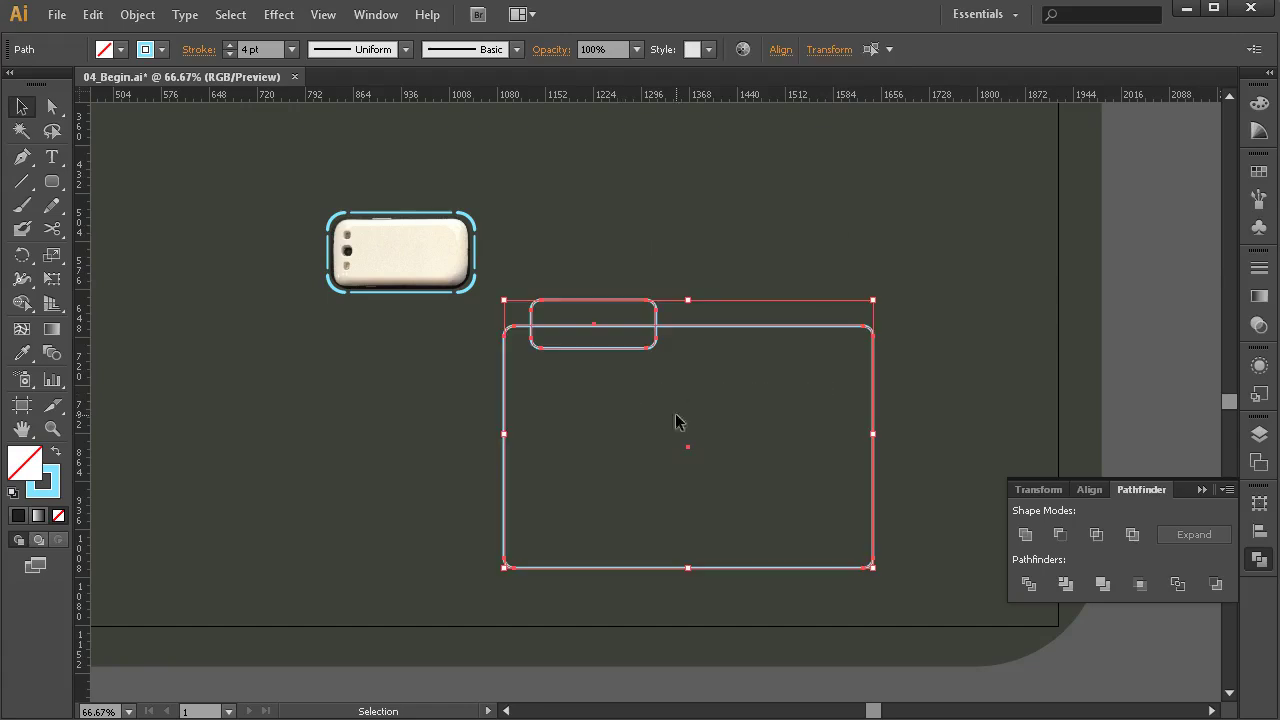
left_click(1026, 535)
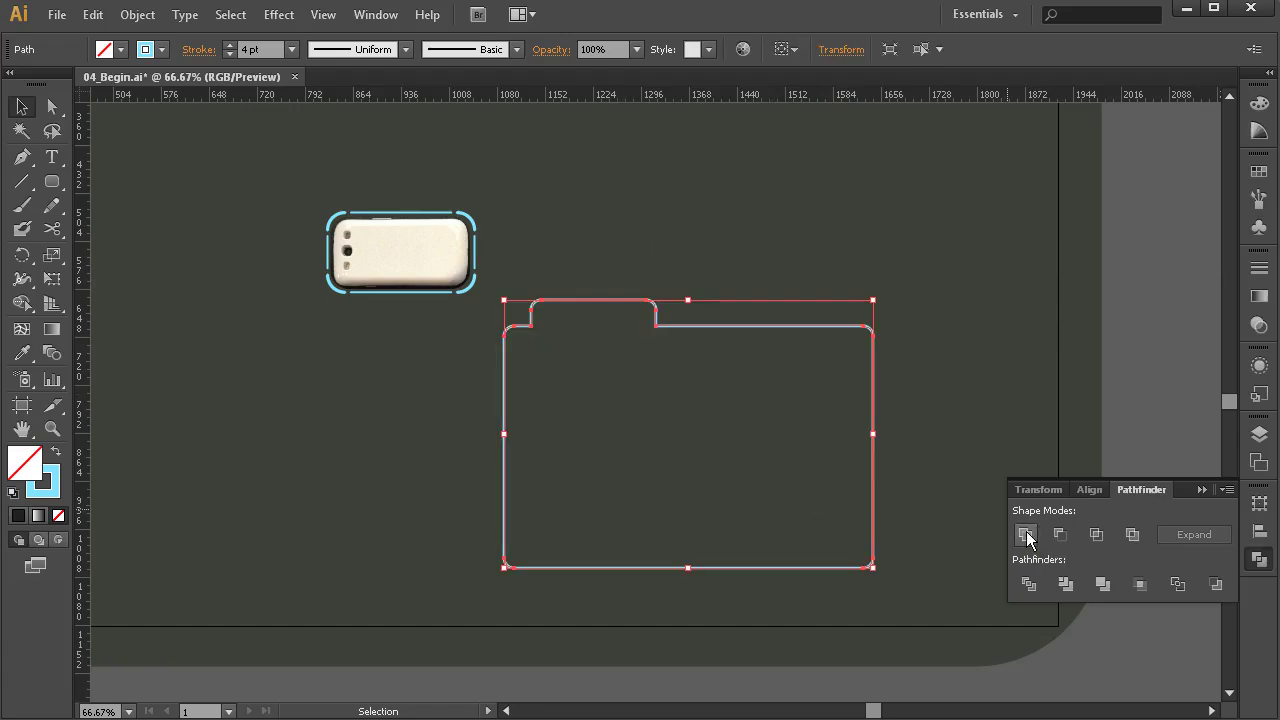
left_click(920, 323)
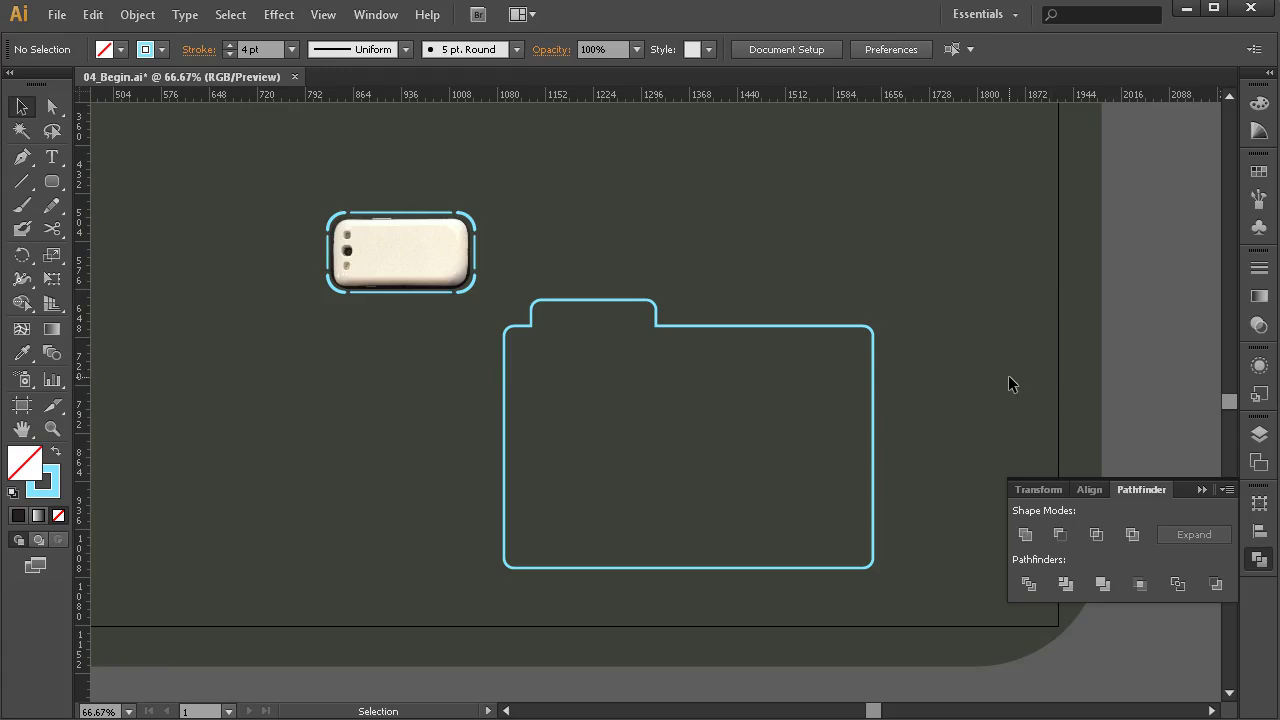
left_click(1201, 490)
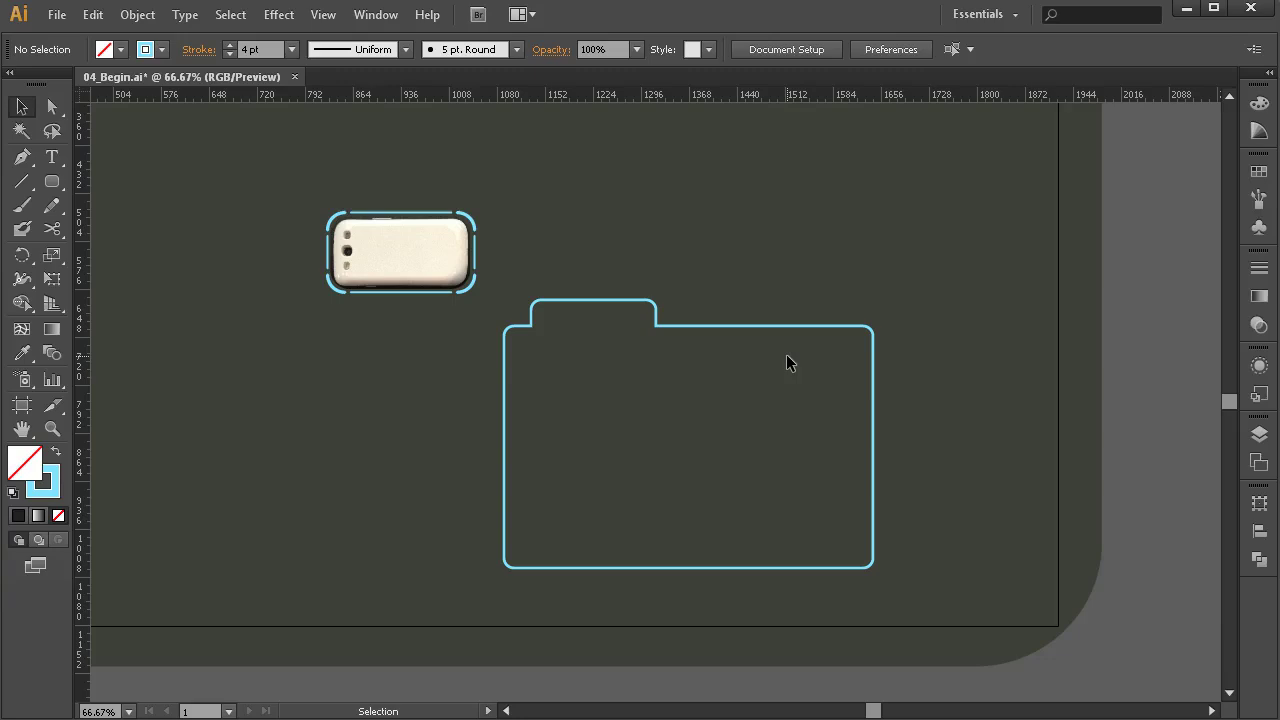
Try placing a same-size copy of the folder outline up and to the right, and undo it.
left_click_drag(728, 269, 604, 356)
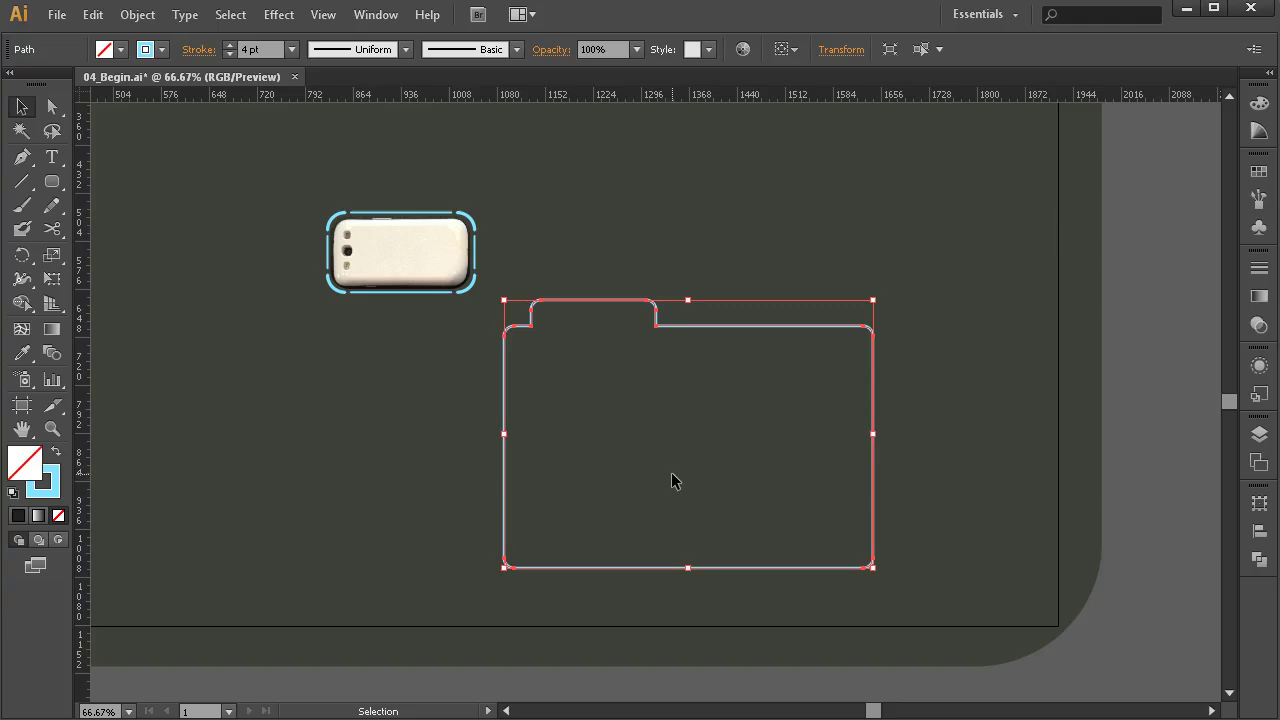
key("Up")
key("Down")
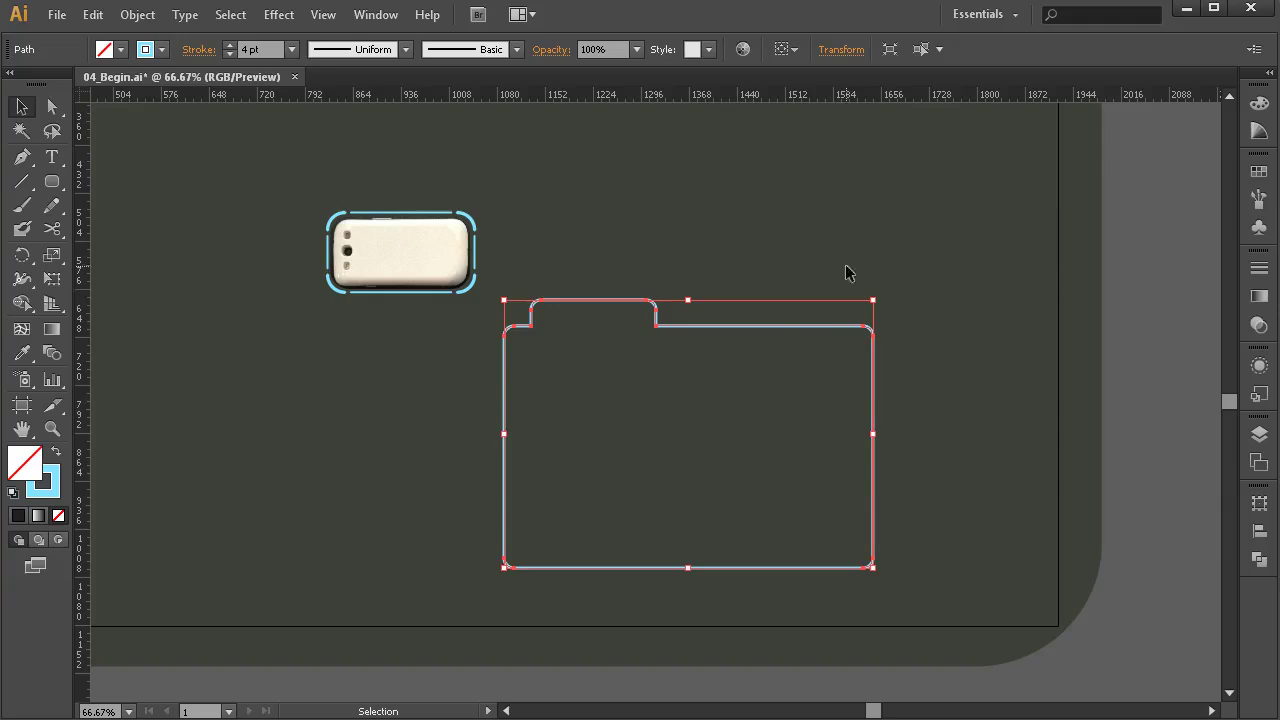
left_click_drag(770, 337, 934, 274)
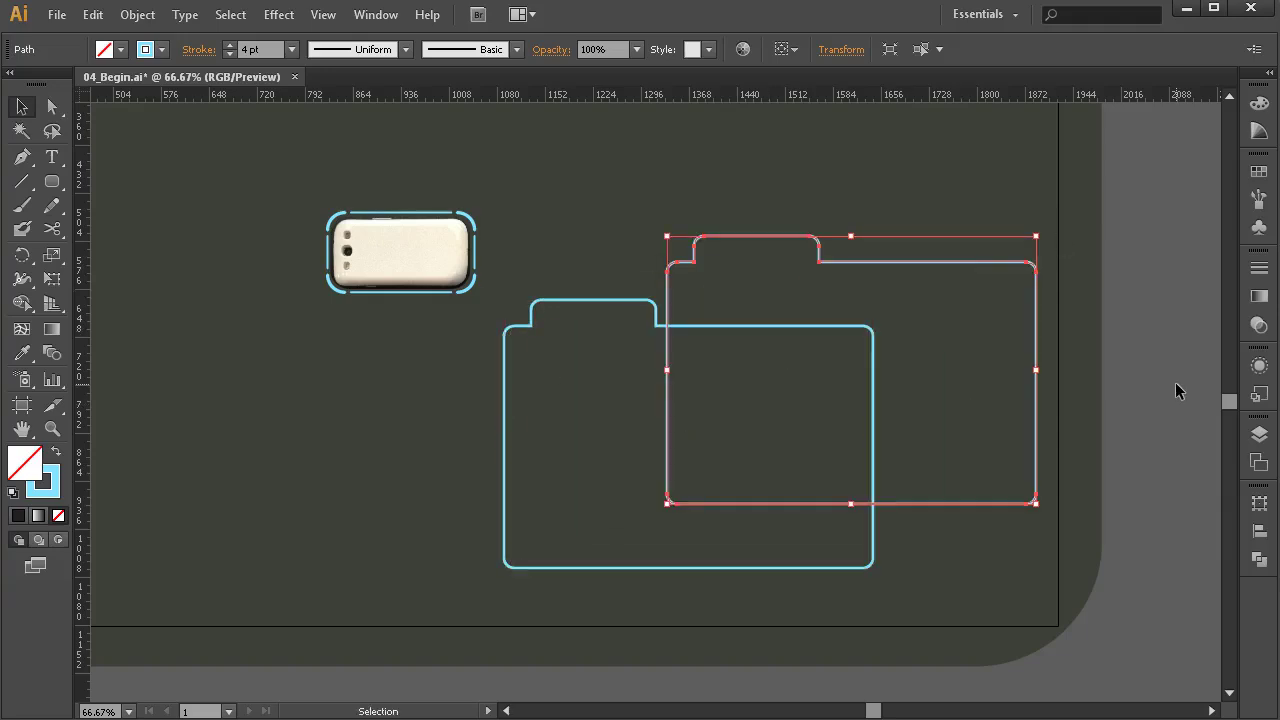
key("ctrl+z")
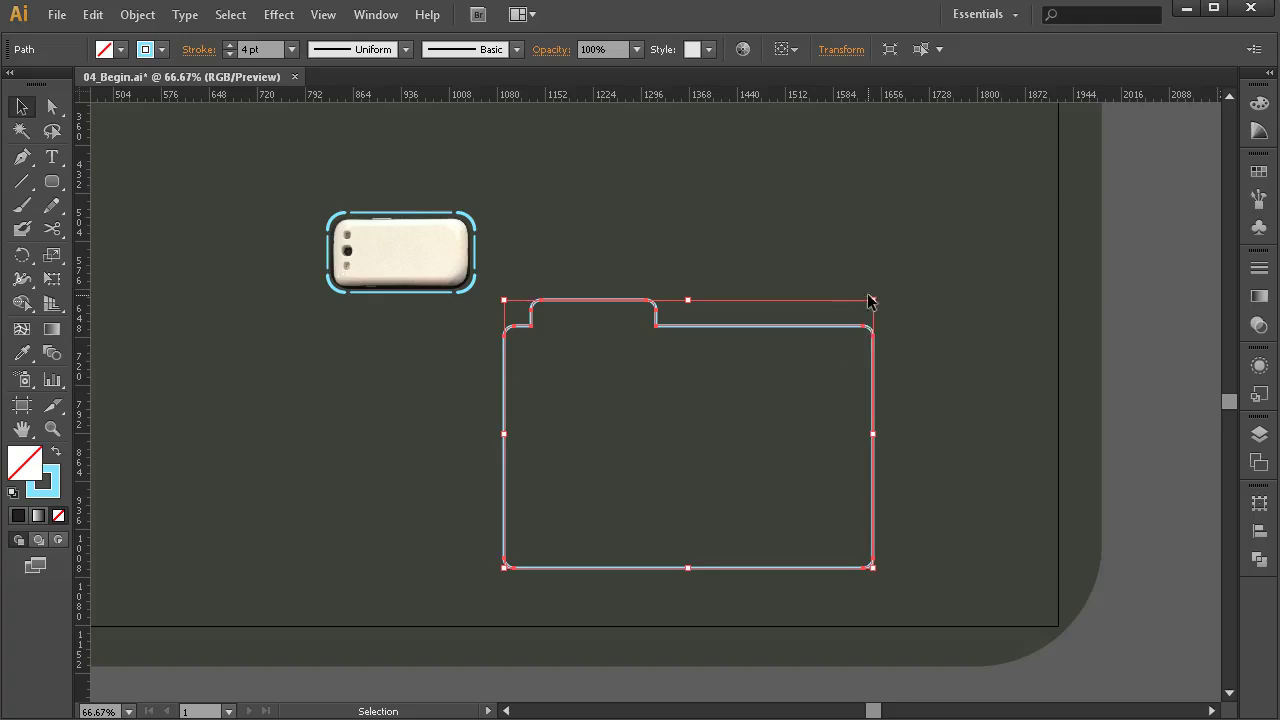
Create a slightly smaller scaled copy of the folder outline inside the original and shift it closer to the original's left edge.
key("shift")
left_click_drag(873, 298, 899, 310)
left_click(948, 294)
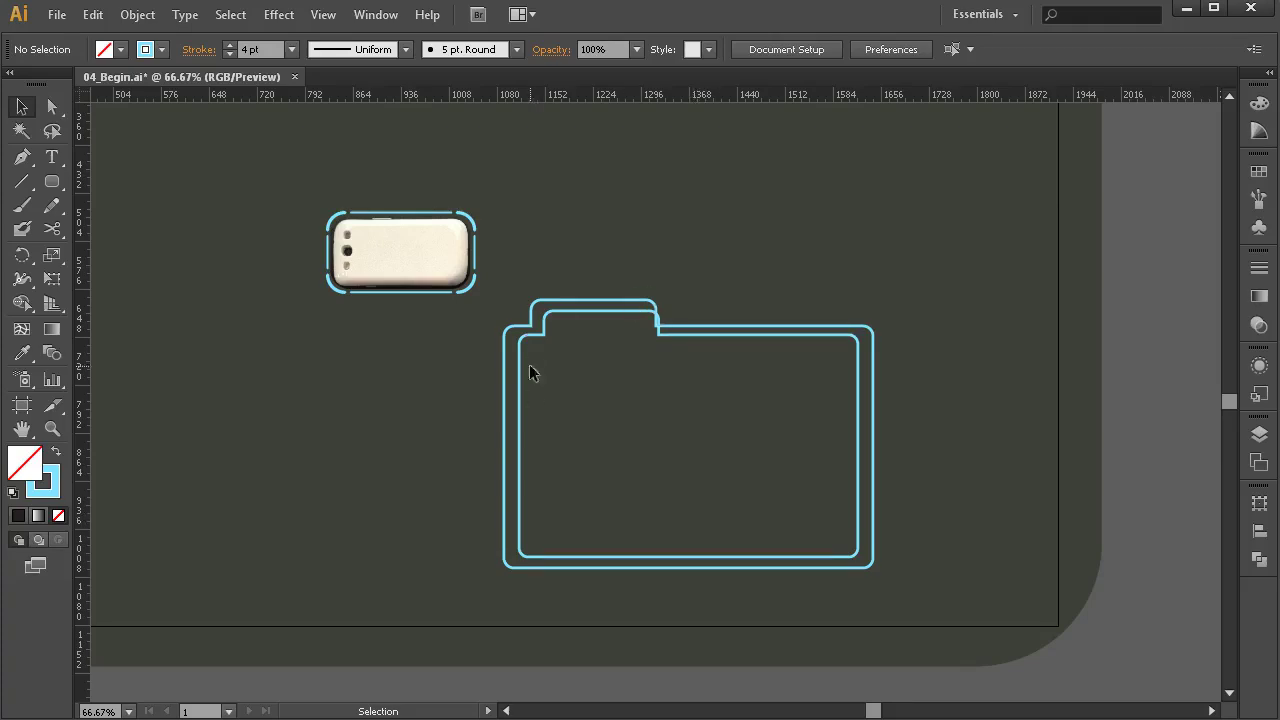
scroll(543, 335, "up", 4)
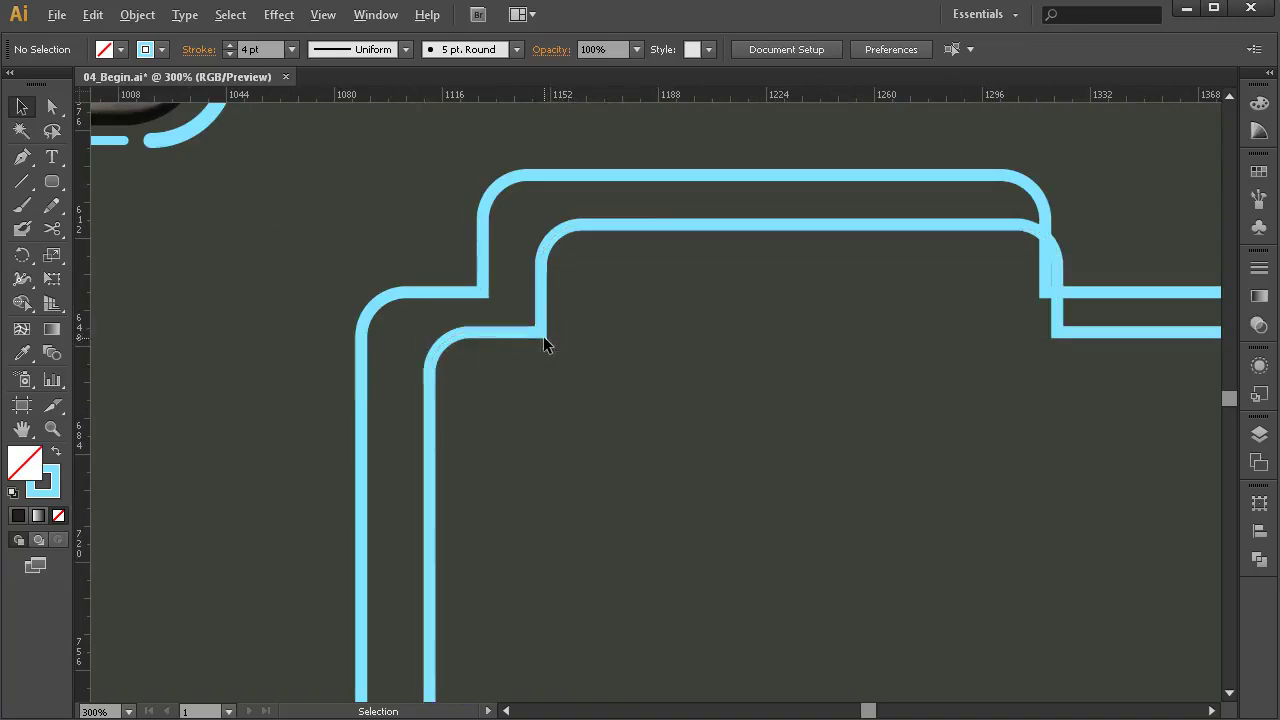
left_click(458, 336)
left_click_drag(429, 404, 391, 400)
left_click(613, 399)
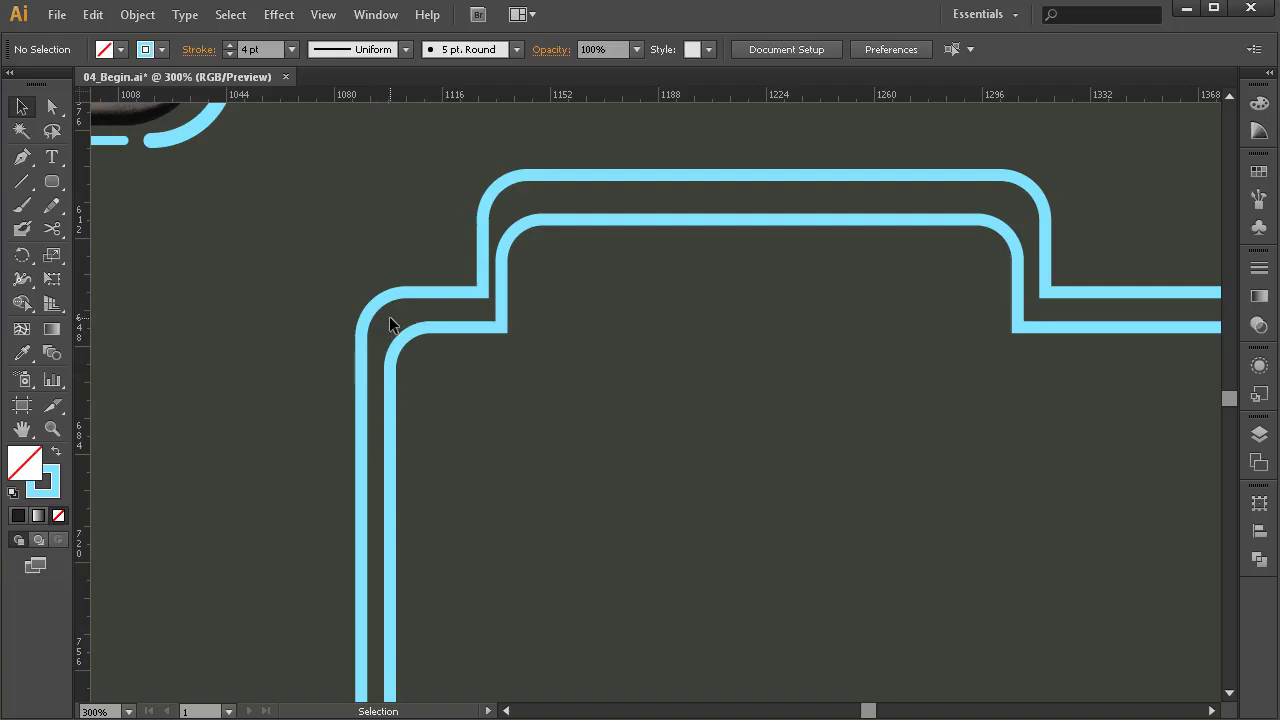
Squeeze the inner folder outline horizontally to about half its width and examine its rounded corners up close.
scroll(748, 383, "down", 1)
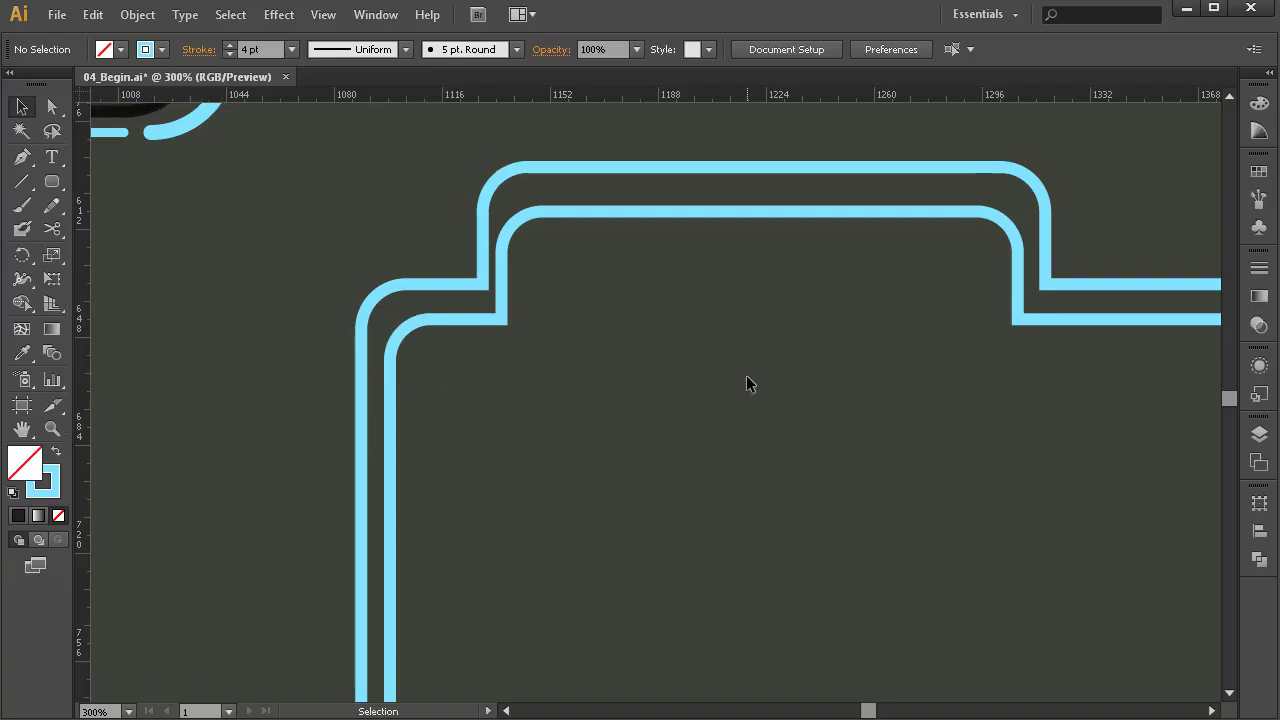
key("z")
left_click(877, 389, "alt")
left_click(829, 446, "alt")
left_click(799, 476, "alt")
key("v")
left_click(769, 455)
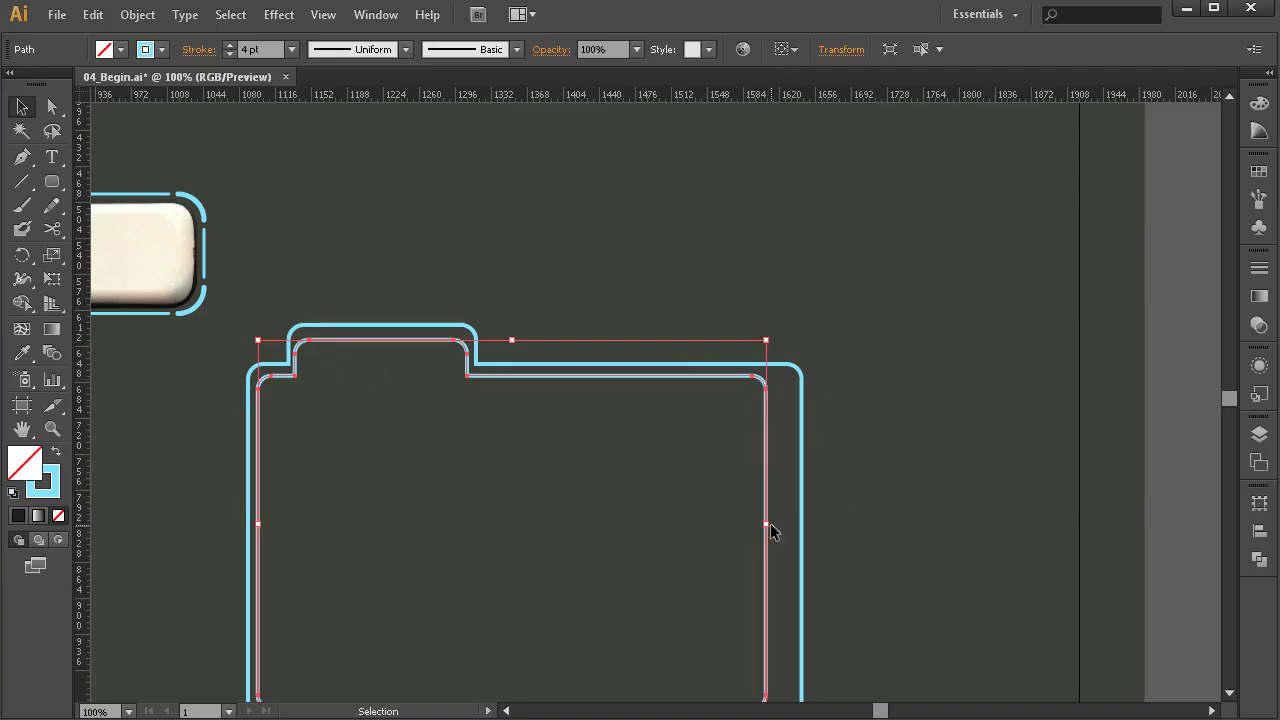
left_click_drag(766, 524, 503, 536)
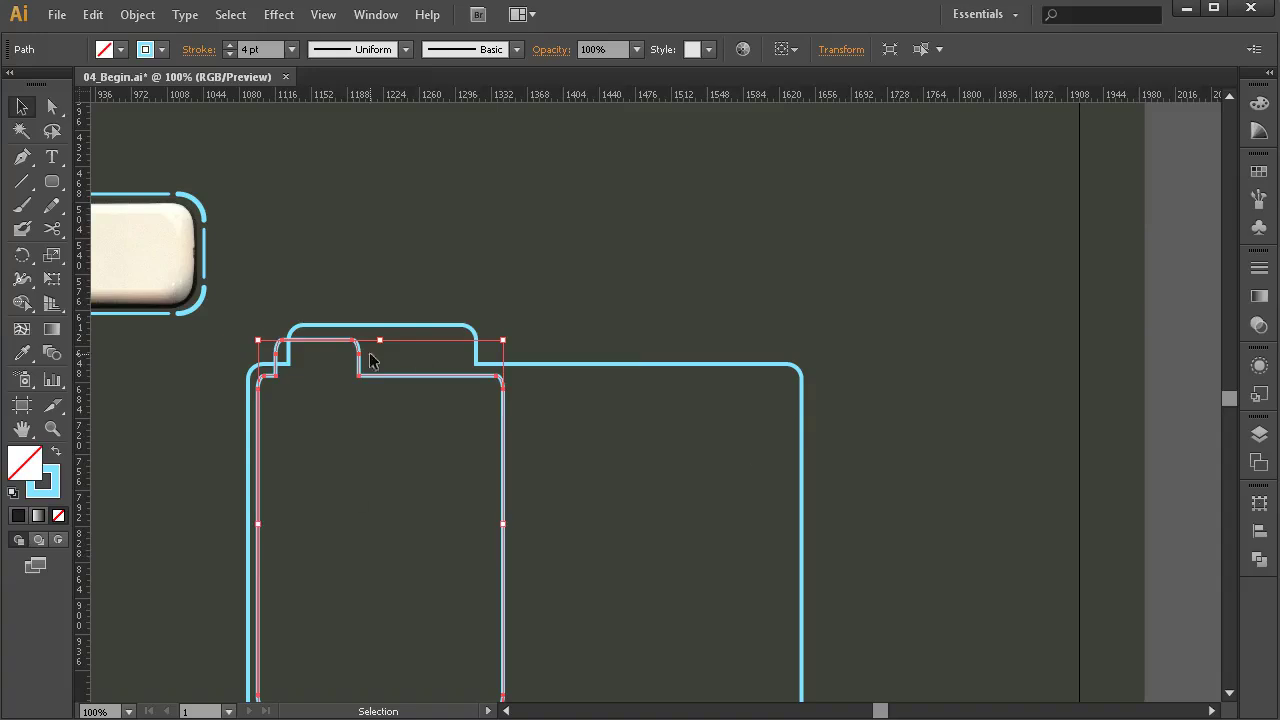
left_click(625, 465)
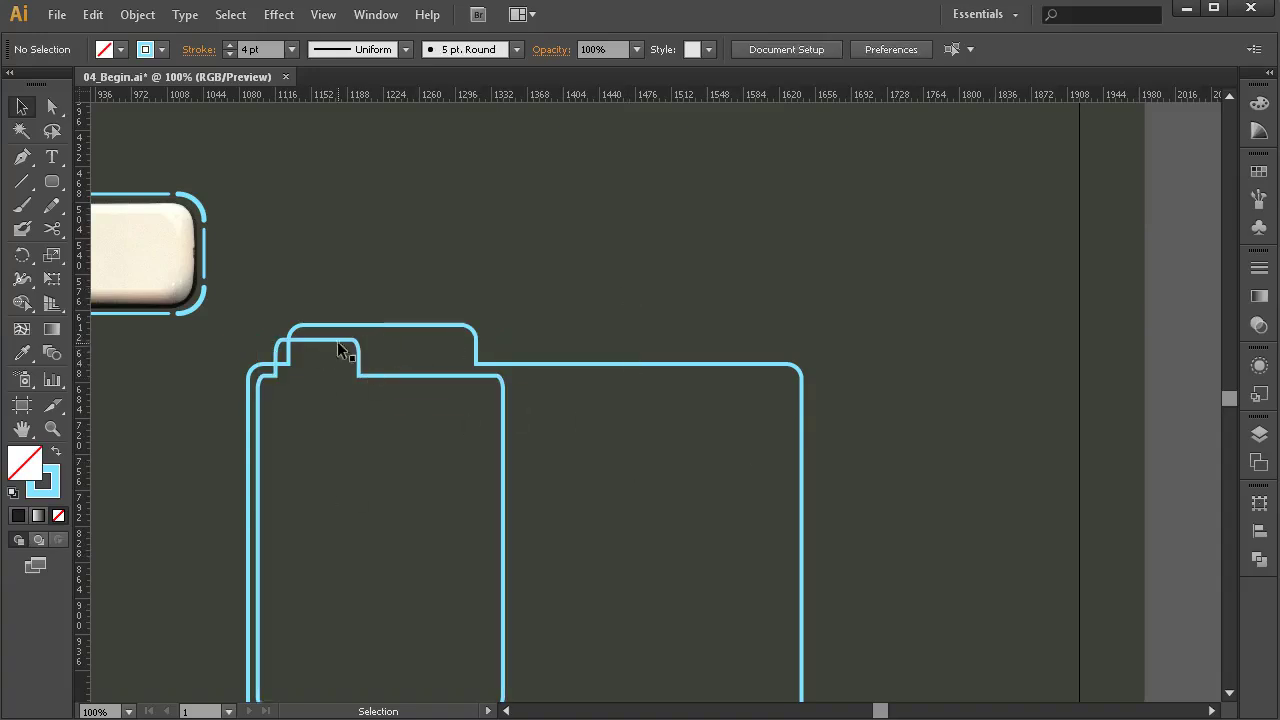
scroll(369, 345, "up", 4)
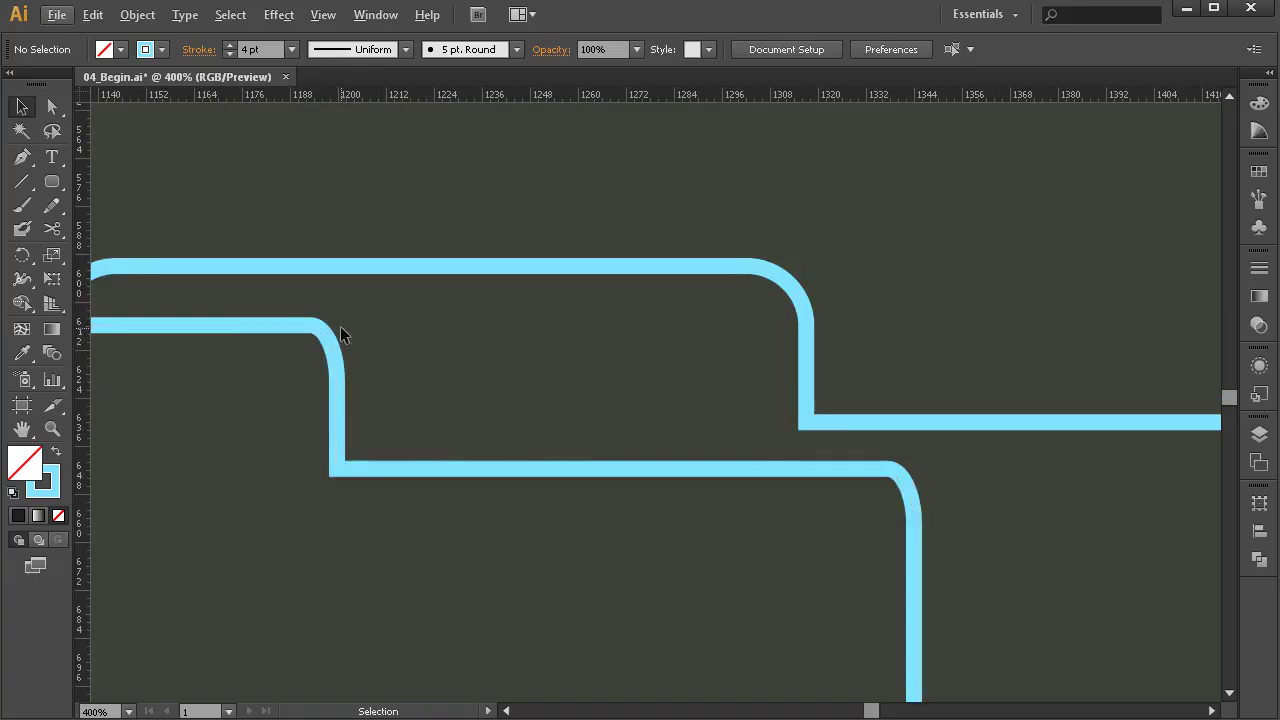
scroll(747, 516, "down", 4)
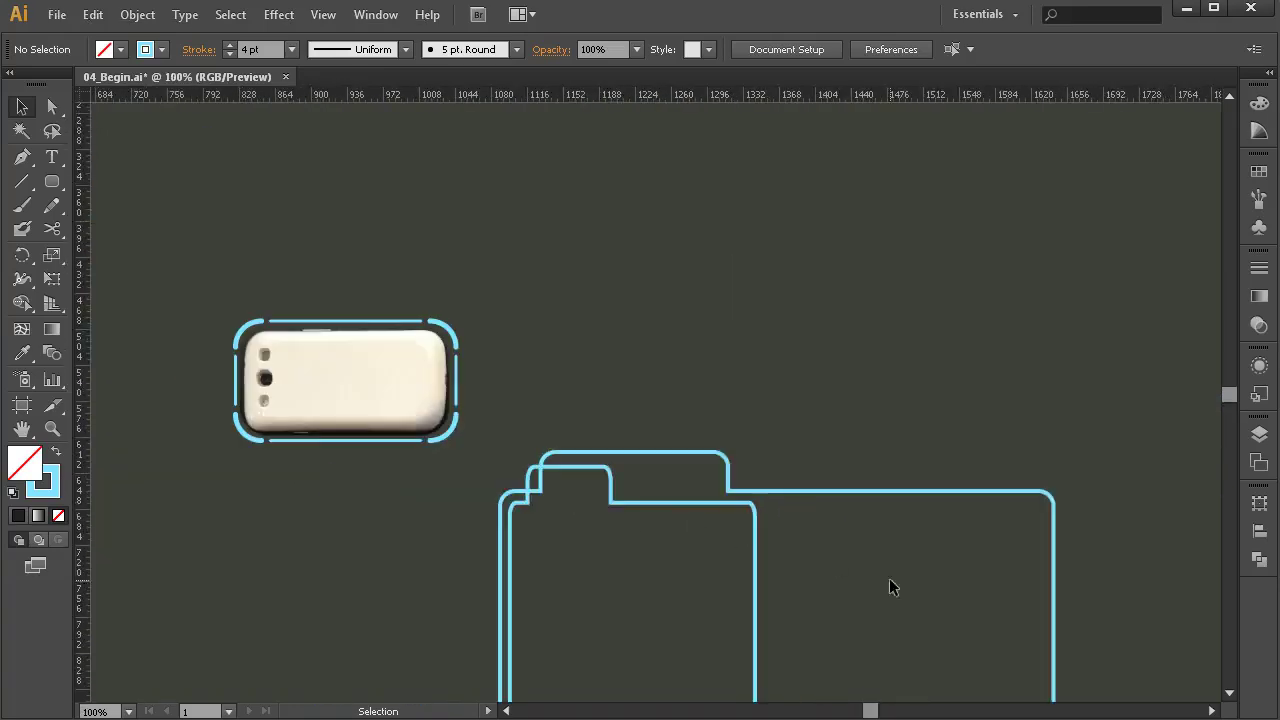
Delete the narrowed inner folder outline, keeping the original folder shape.
left_click_drag(831, 555, 812, 400)
left_click(675, 495)
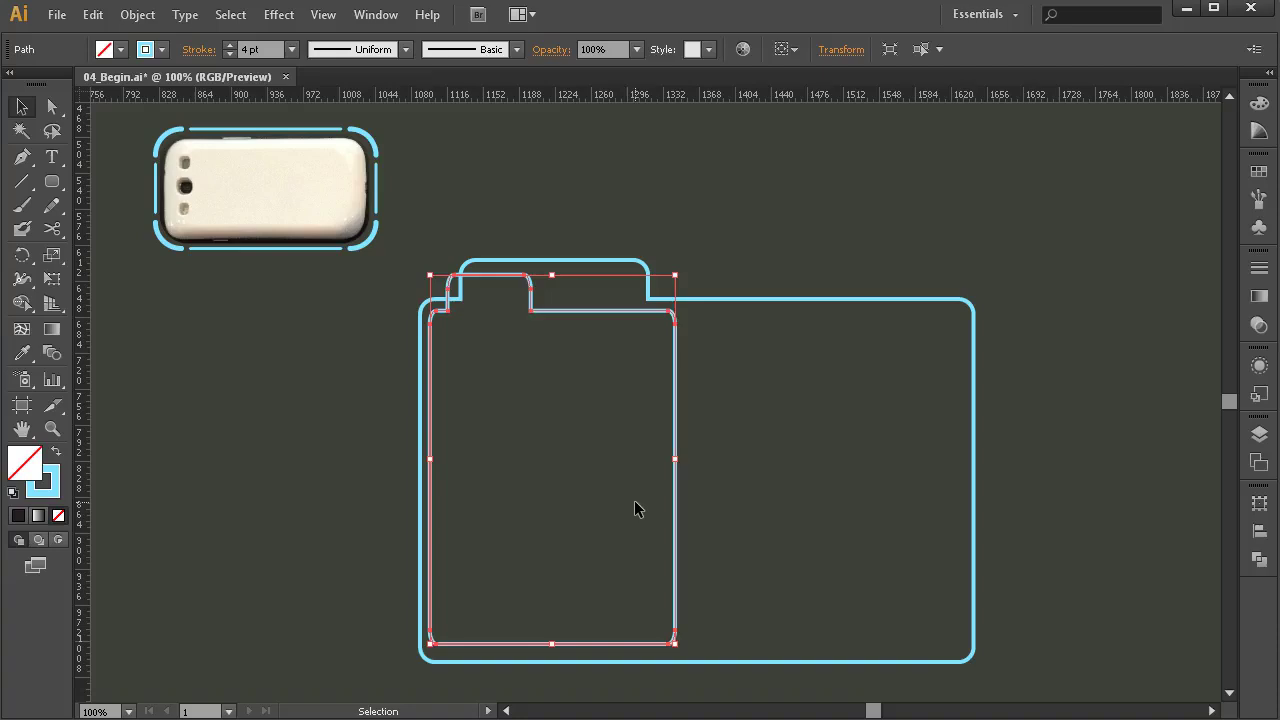
key("Delete")
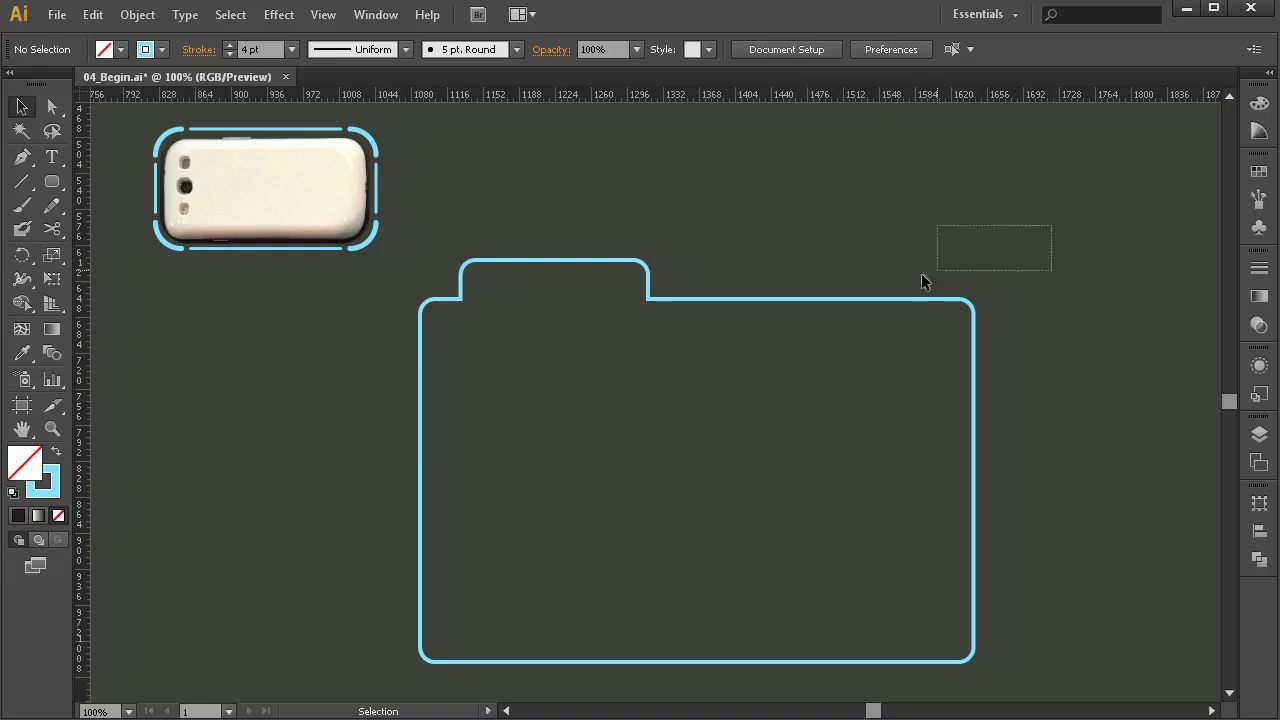
left_click_drag(1031, 240, 650, 428)
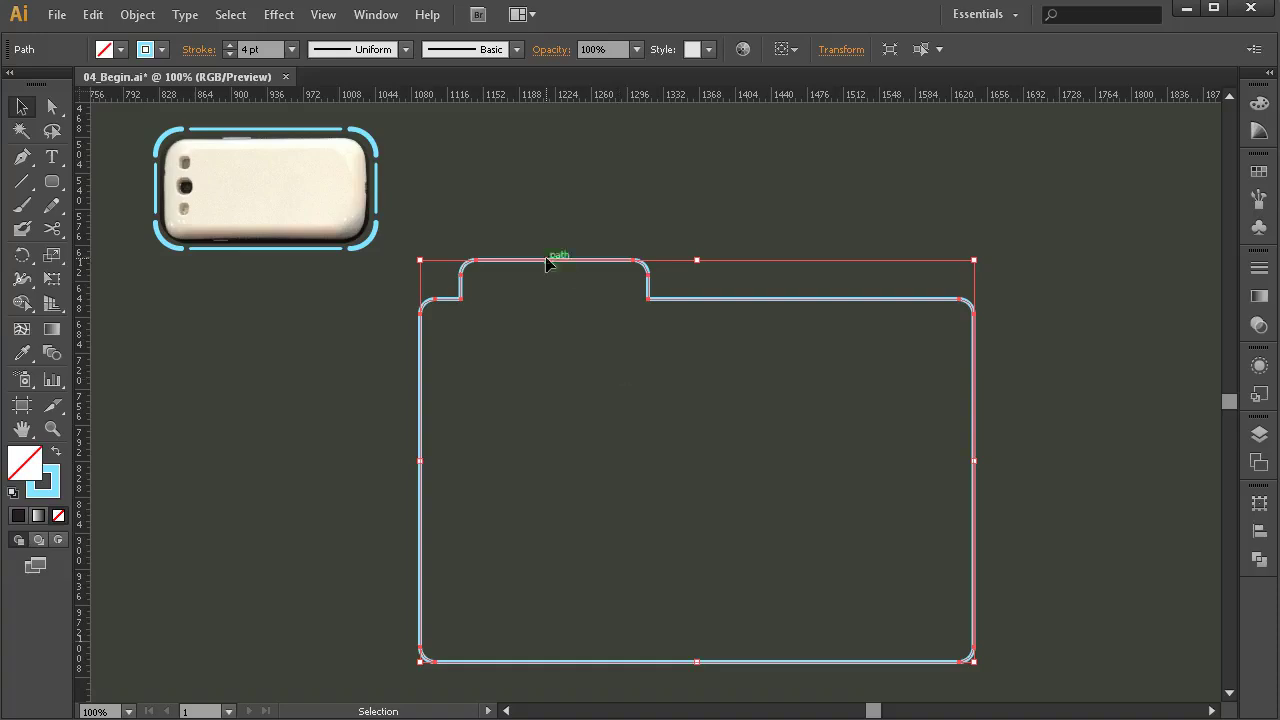
left_click_drag(537, 268, 468, 290)
left_click_drag(426, 322, 480, 280)
left_click(480, 280)
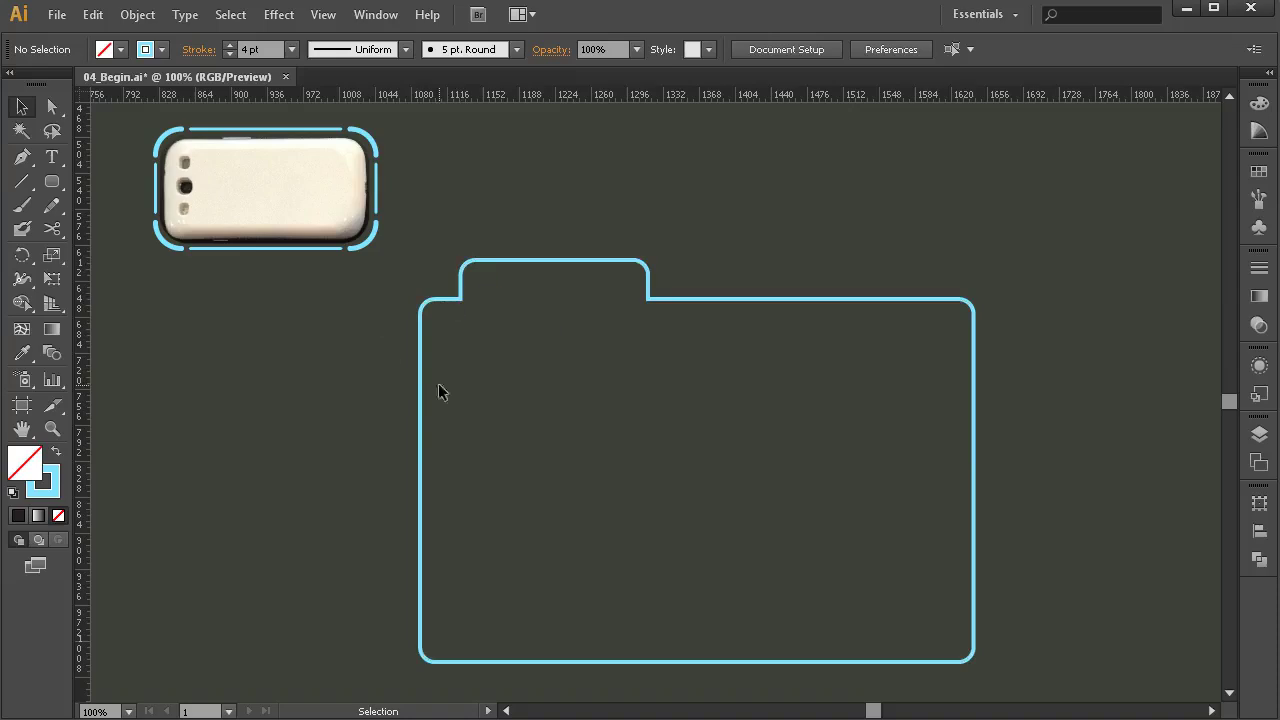
Set the folder outline's stroke weight to 10 pt.
left_click_drag(588, 222, 464, 292)
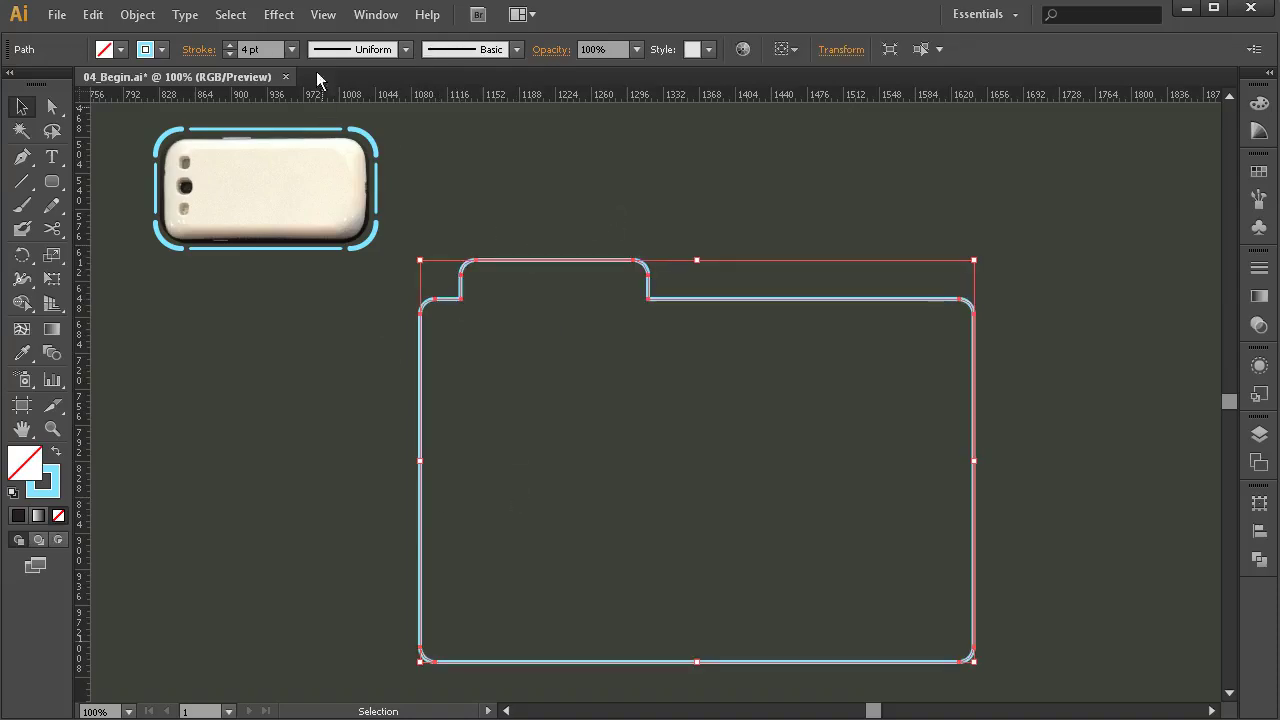
left_click(230, 45)
left_click(230, 45)
left_click(230, 45)
left_click(230, 45)
left_click(230, 45)
left_click(230, 45)
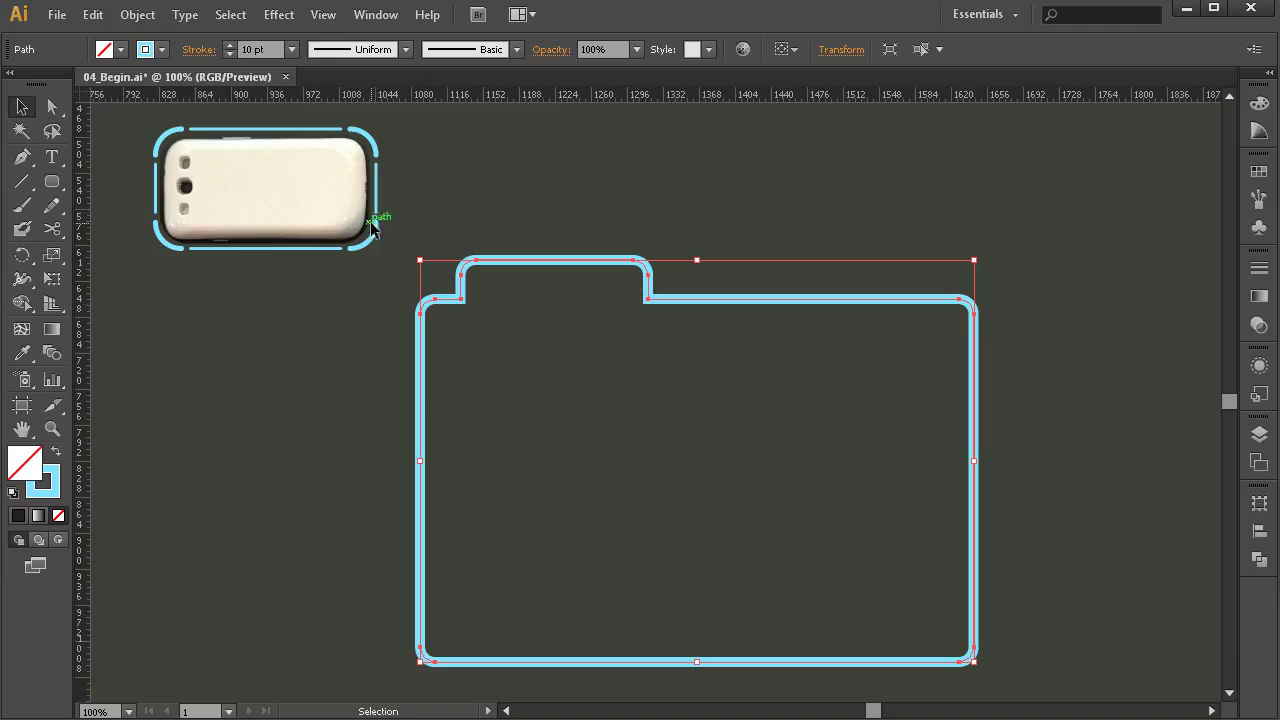
Convert the folder outline's stroke into a filled compound path with Outline Stroke.
left_click(143, 22)
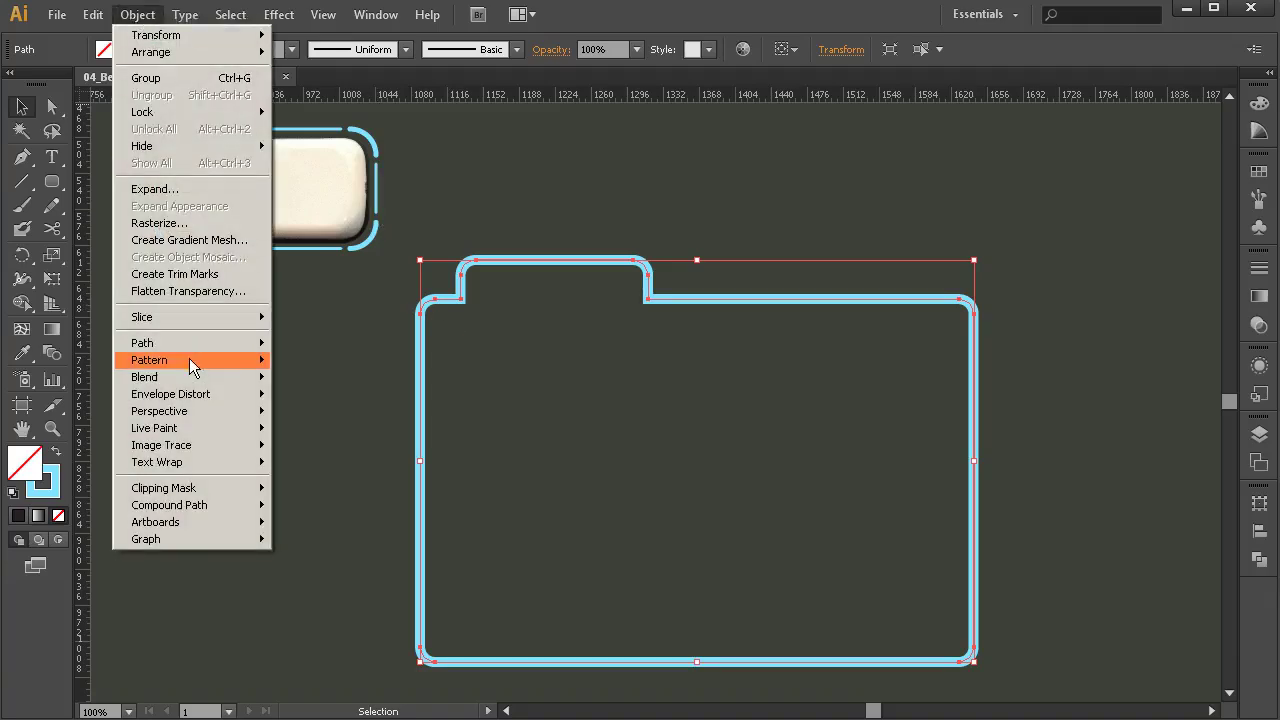
mouse_move(189, 341)
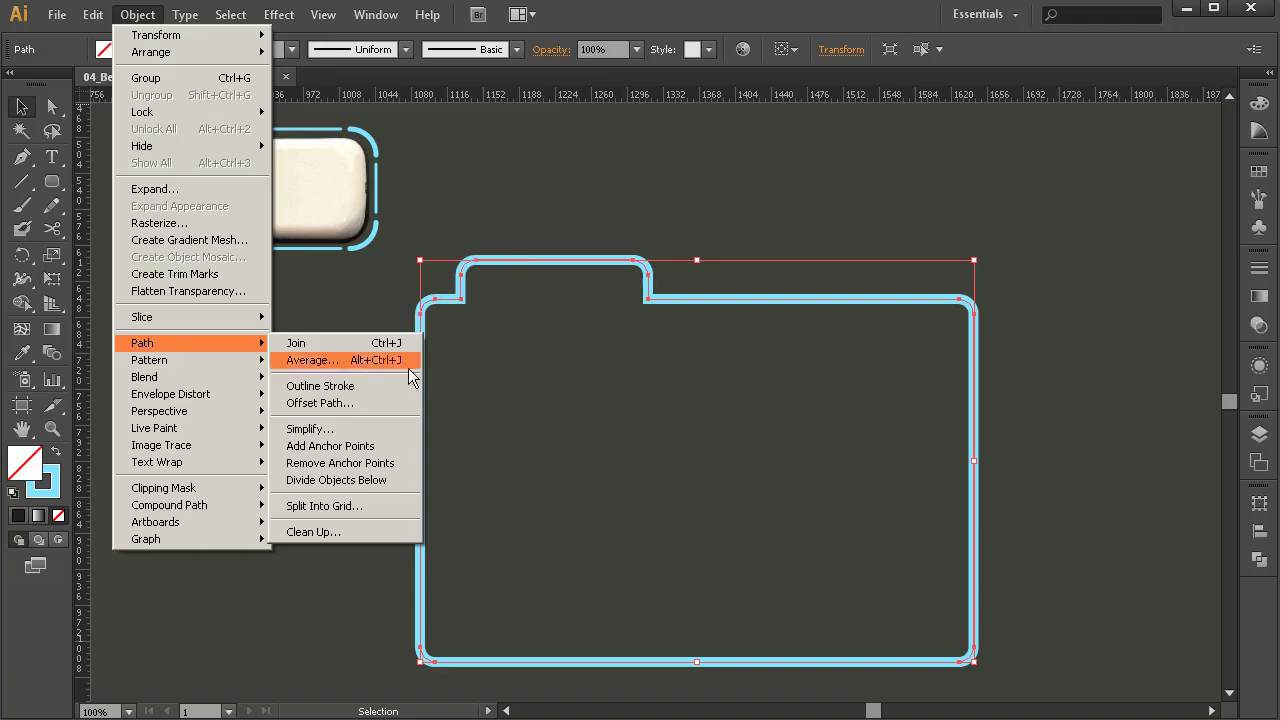
left_click(344, 385)
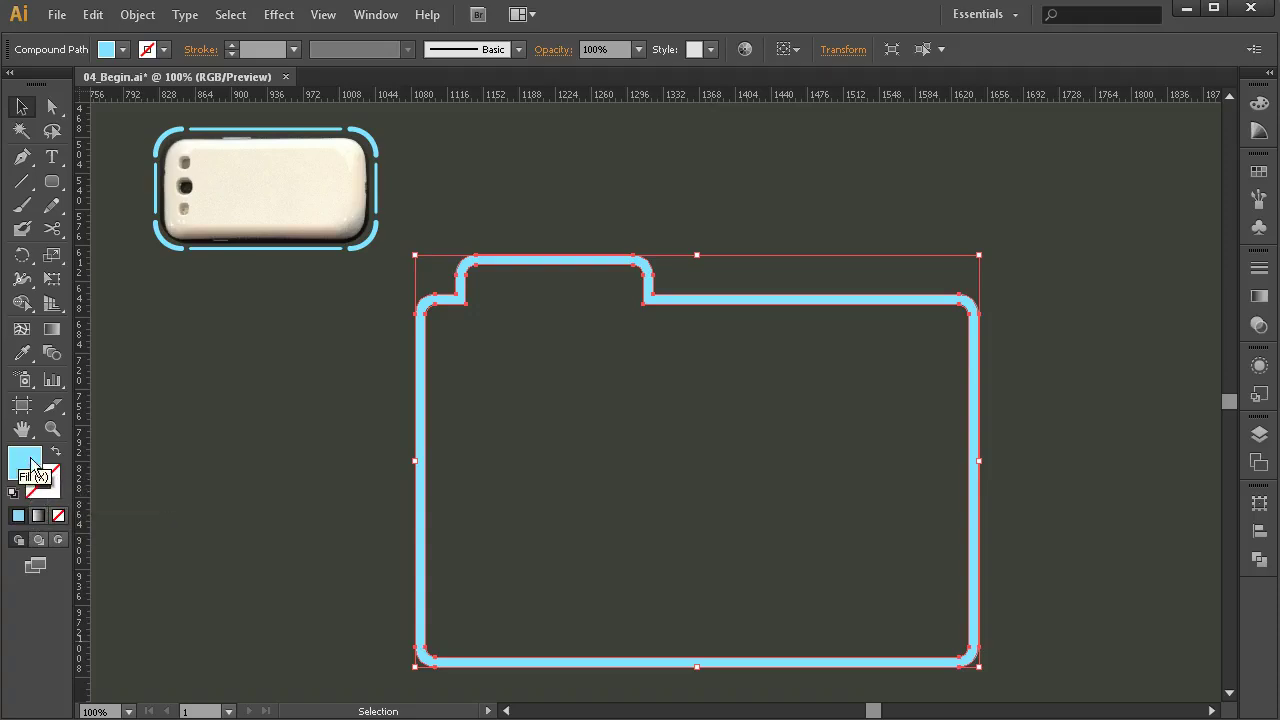
left_click_drag(534, 377, 356, 443)
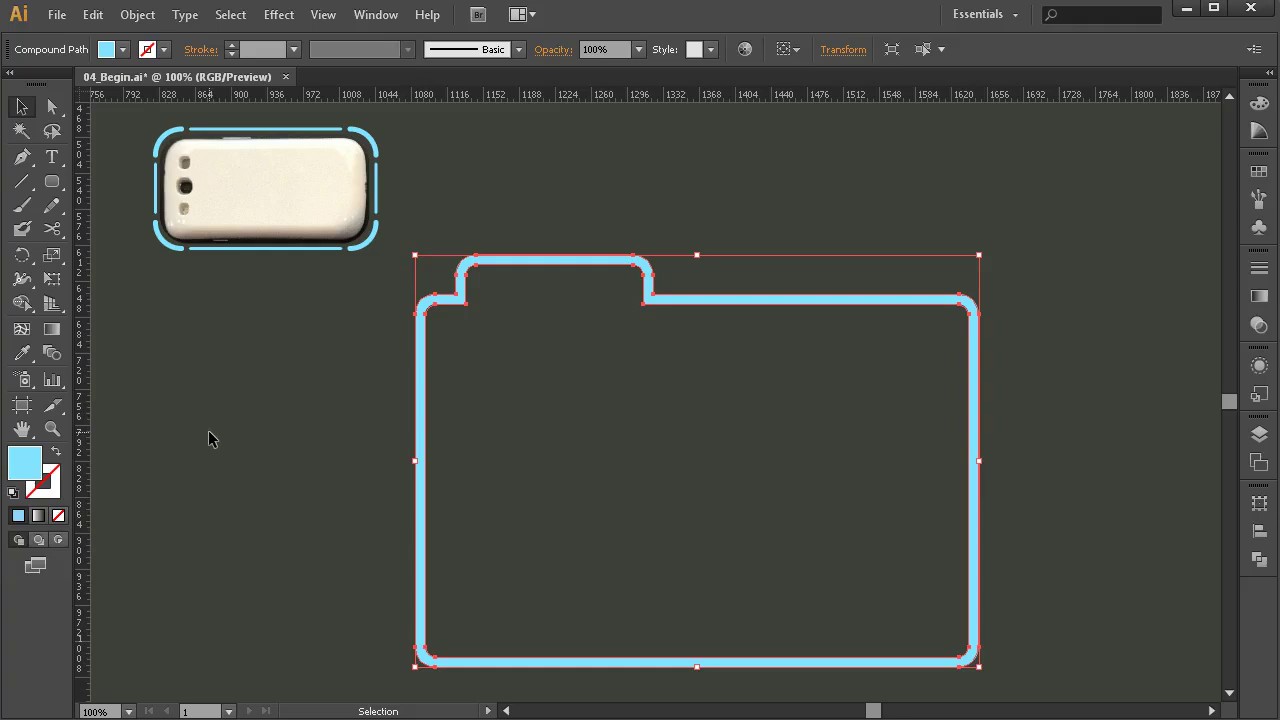
Give the folder compound path an orange stroke, using the C=0 M=50 Y=100 swatch.
left_click(54, 479)
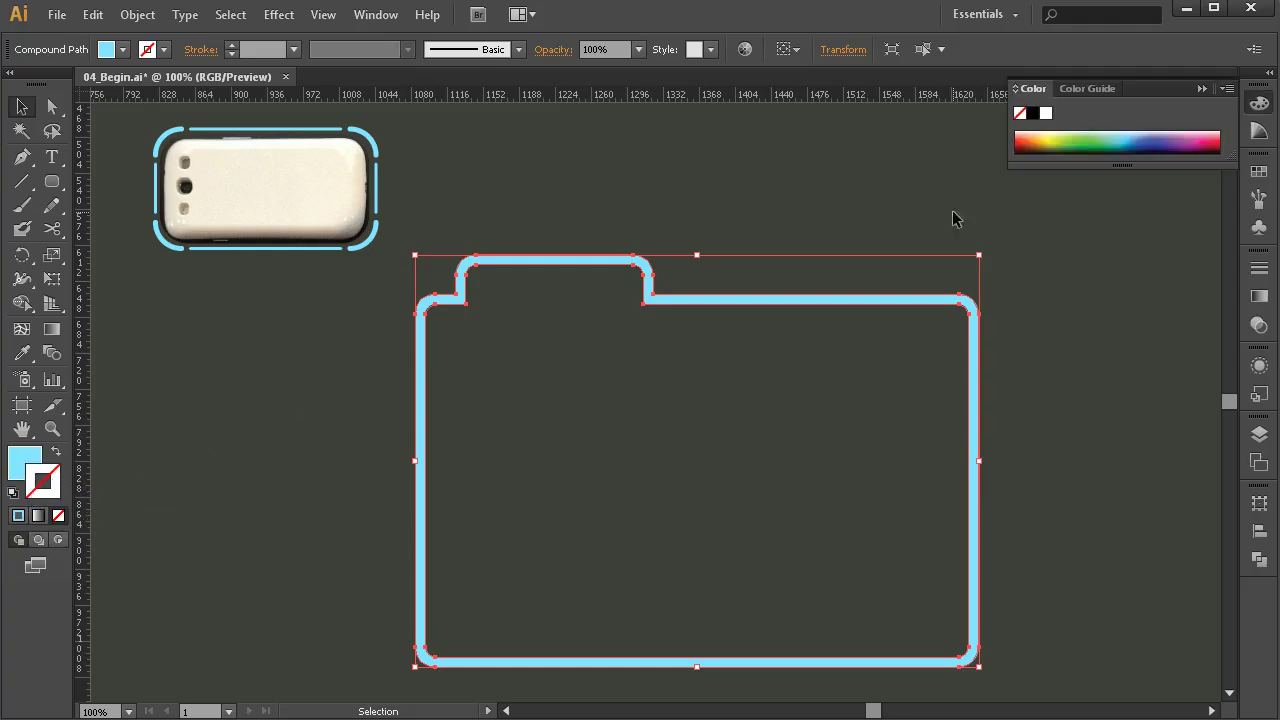
left_click(1258, 172)
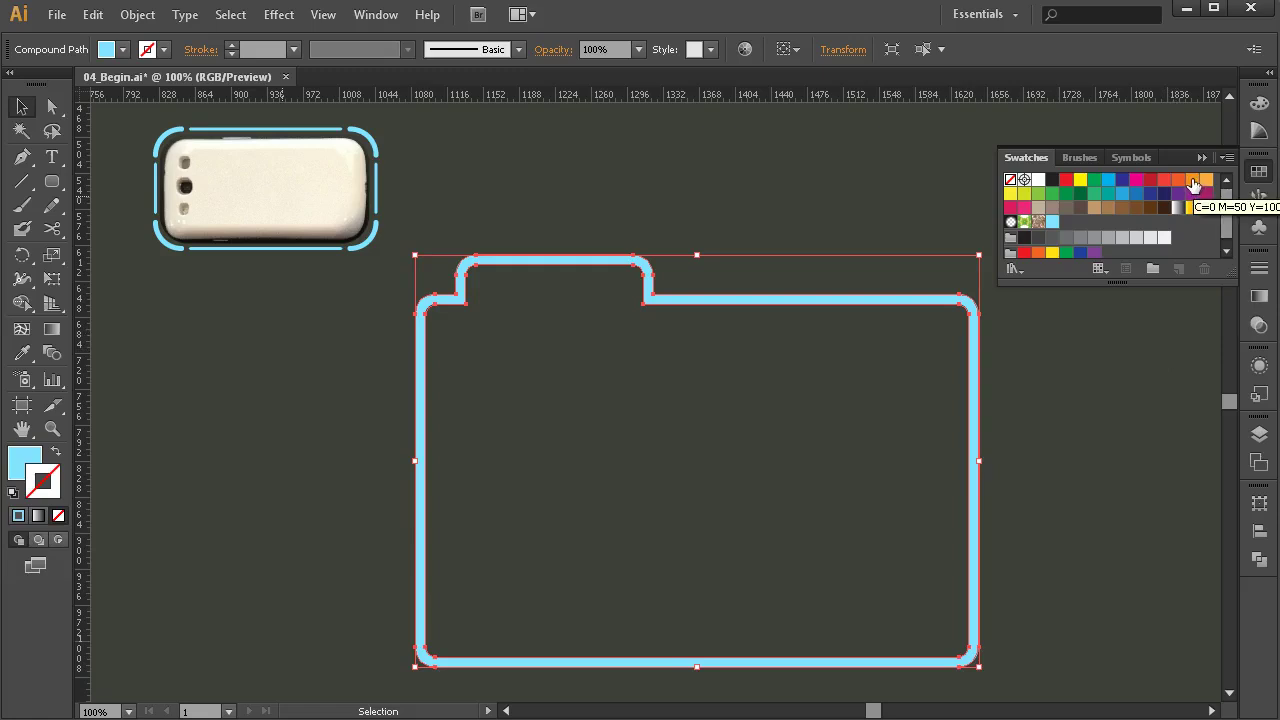
left_click(1193, 182)
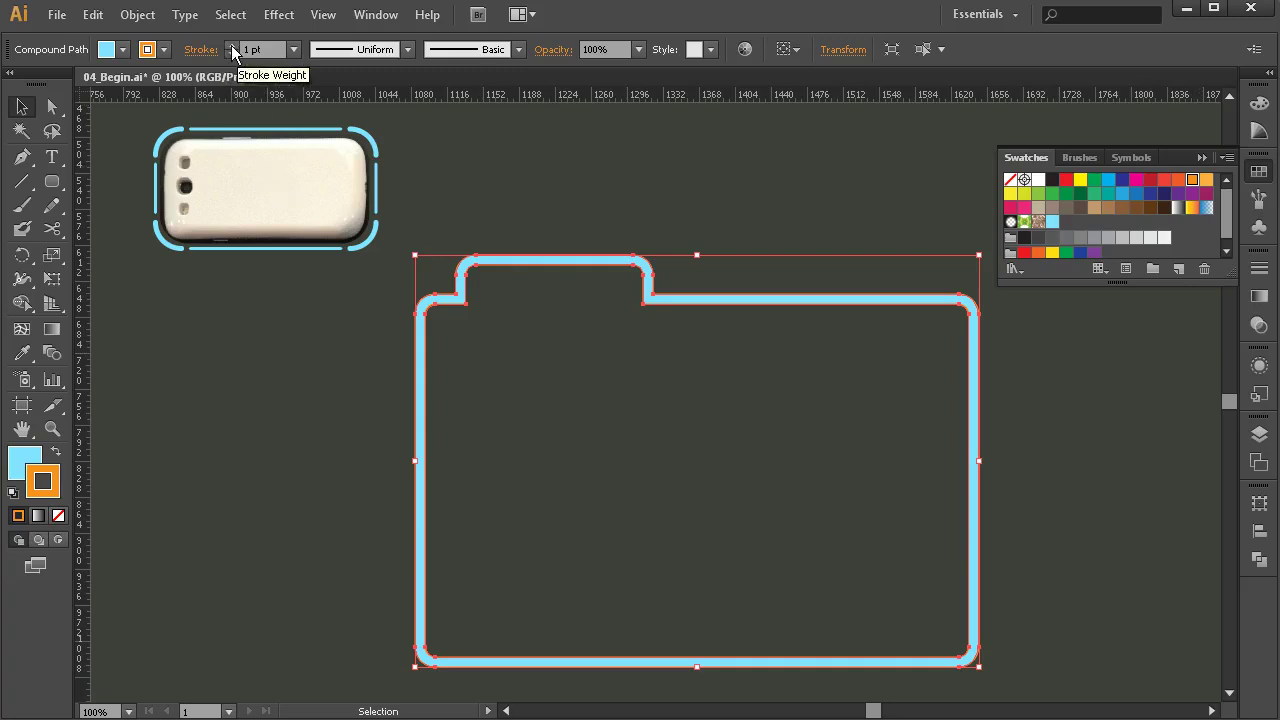
Set the folder's stroke weight to 3 pt to match the straight lines of the phone frame.
left_click(234, 127)
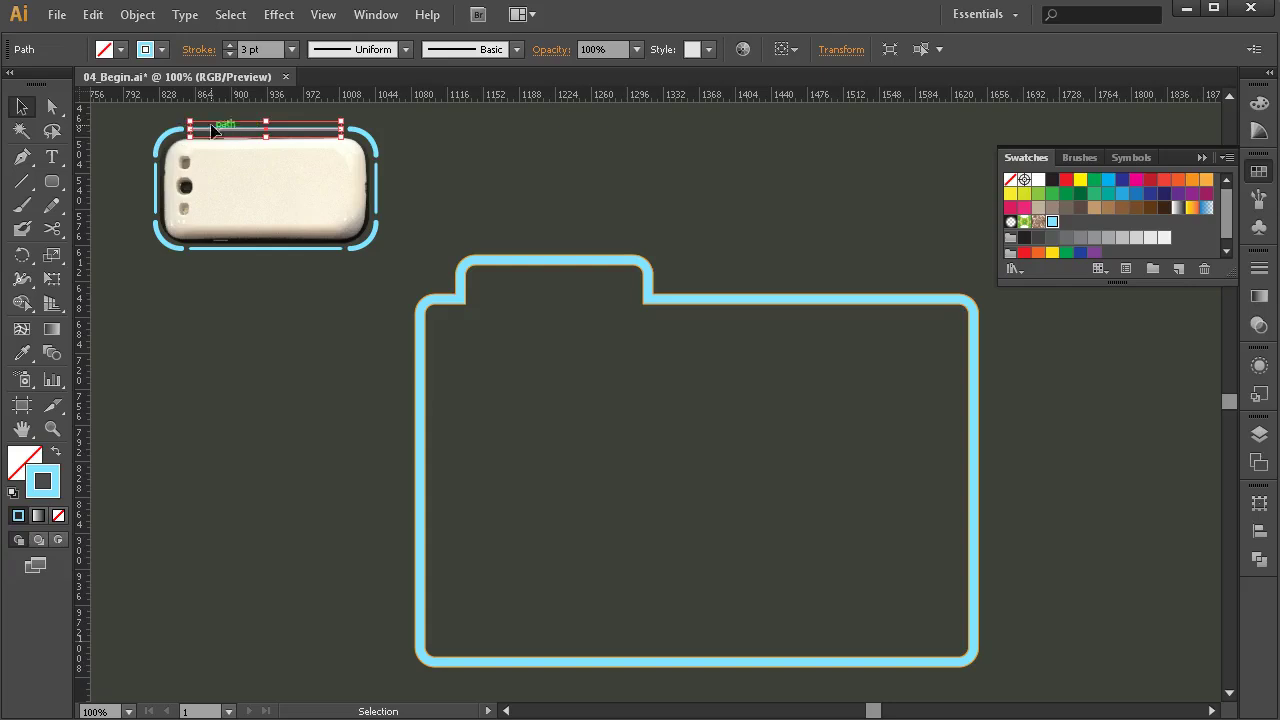
left_click(462, 277)
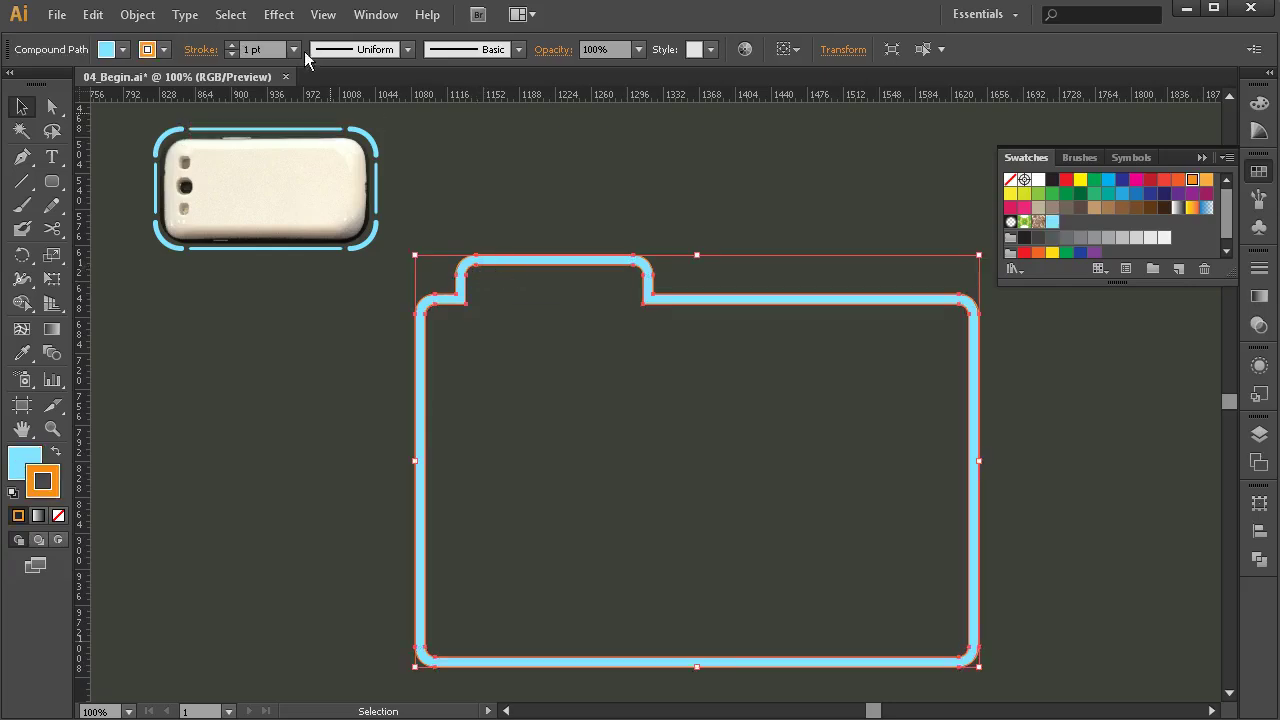
left_click(231, 45)
left_click(231, 45)
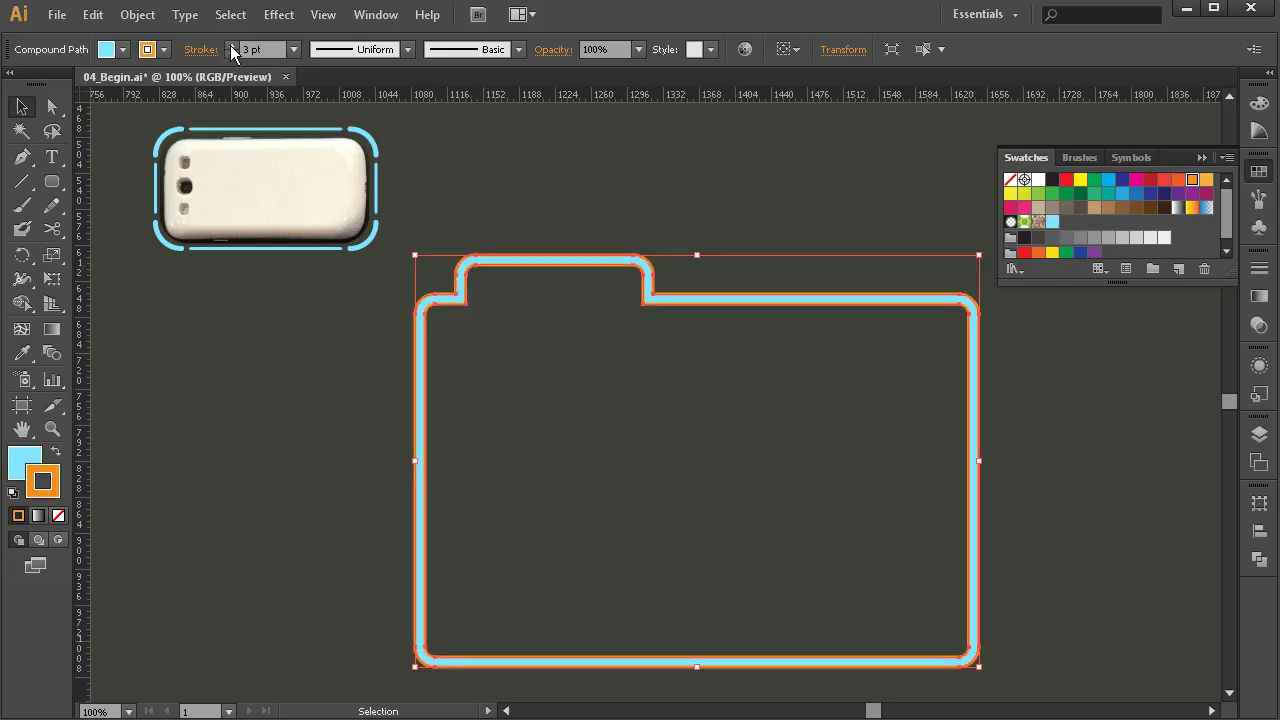
left_click(558, 172)
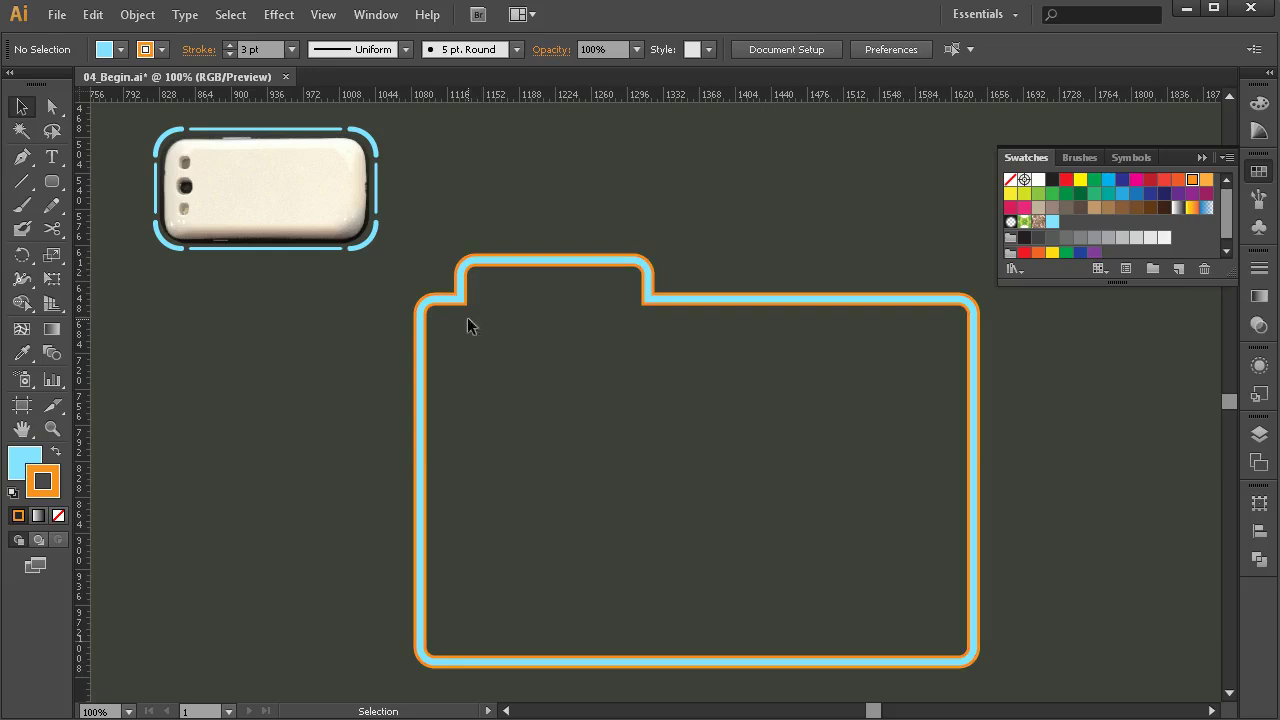
Remove the fill from the folder compound path, keeping its orange stroke.
left_click_drag(752, 200, 594, 320)
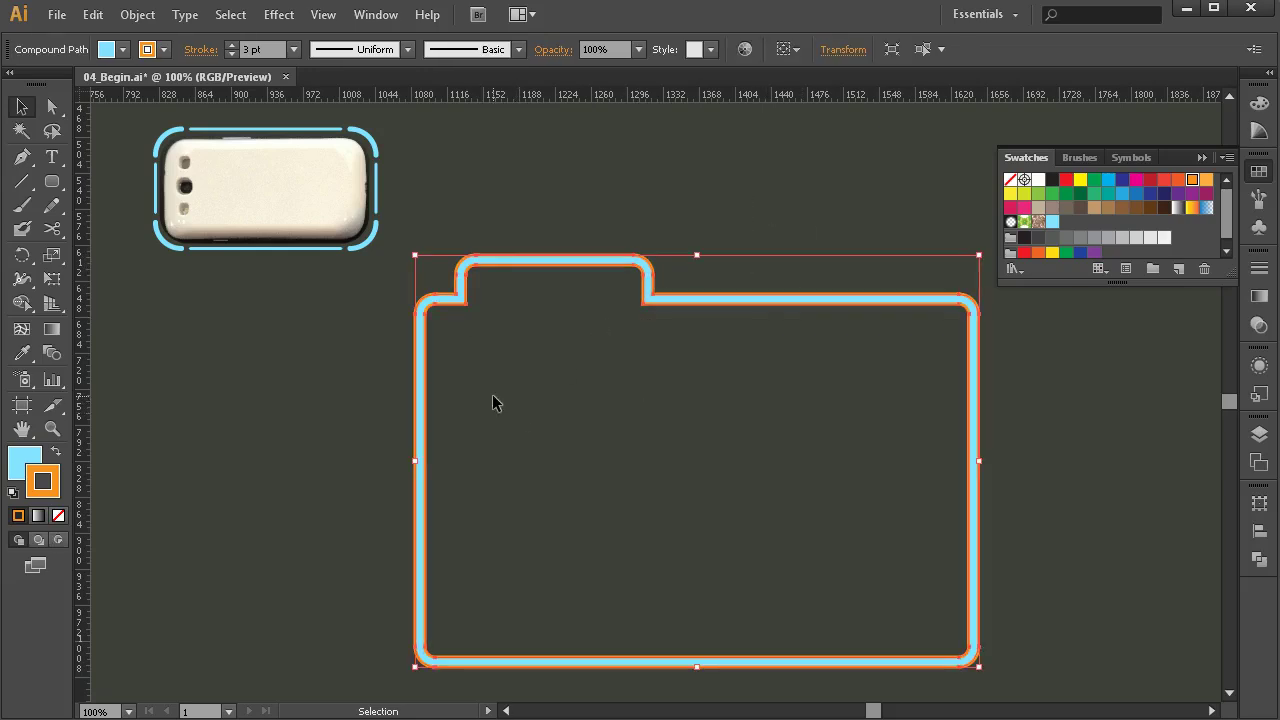
left_click(18, 462)
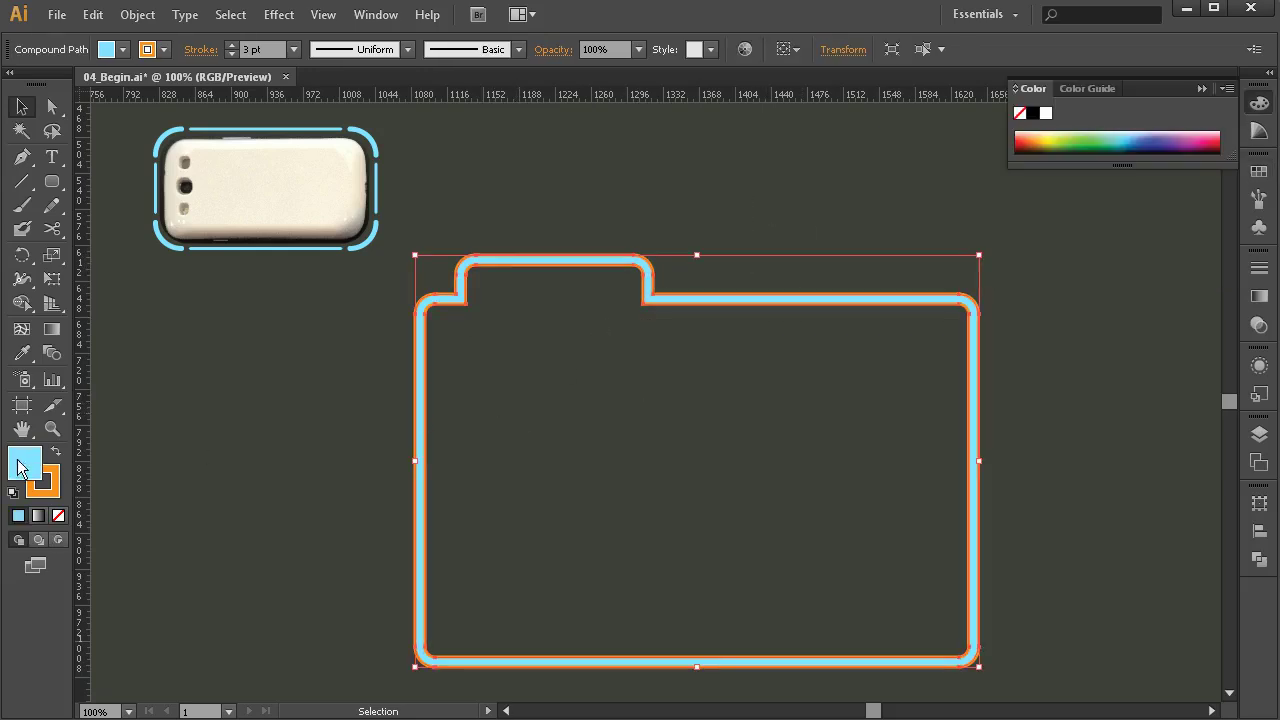
left_click(58, 514)
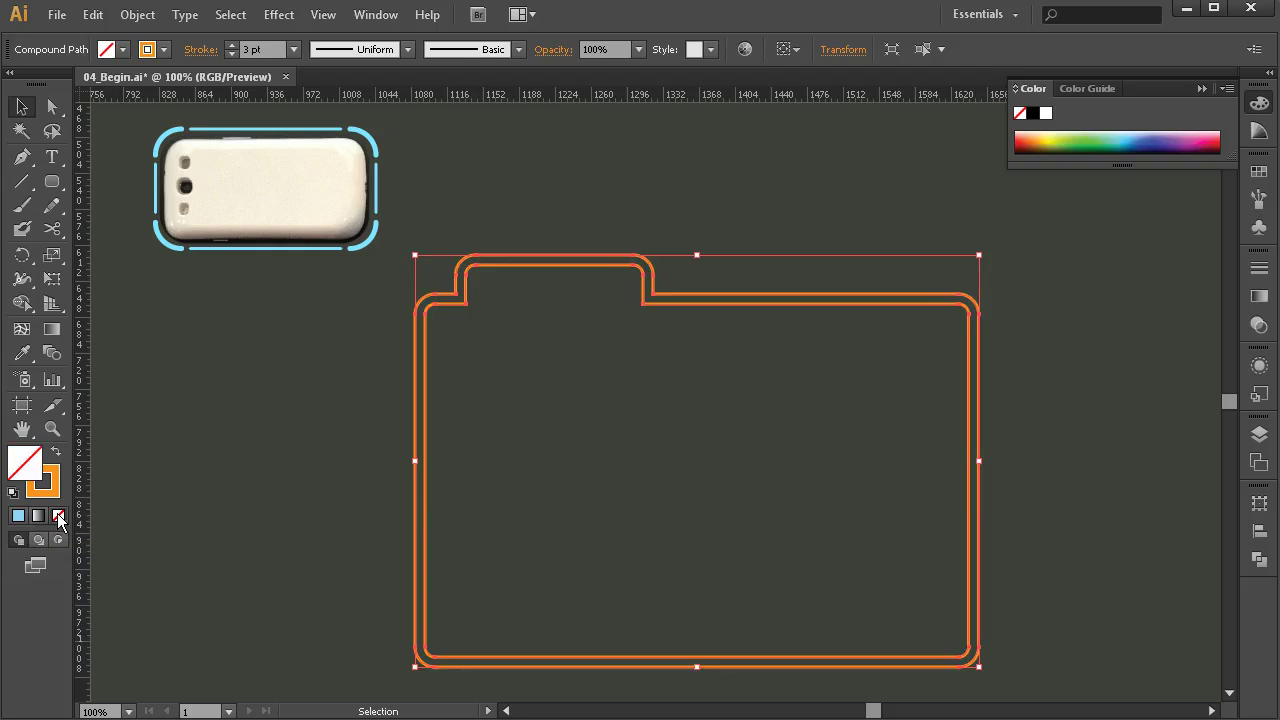
left_click(831, 342)
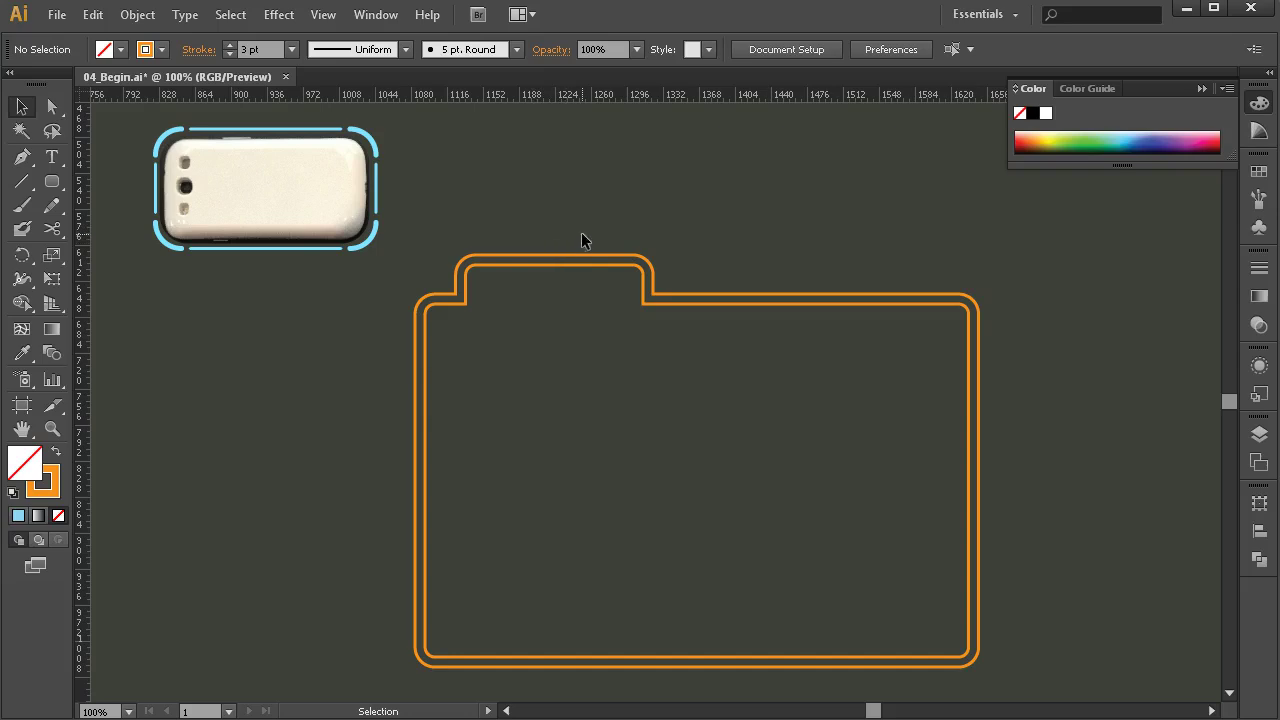
Release the folder's compound path and select its outer and inner outlines individually.
left_click(495, 272)
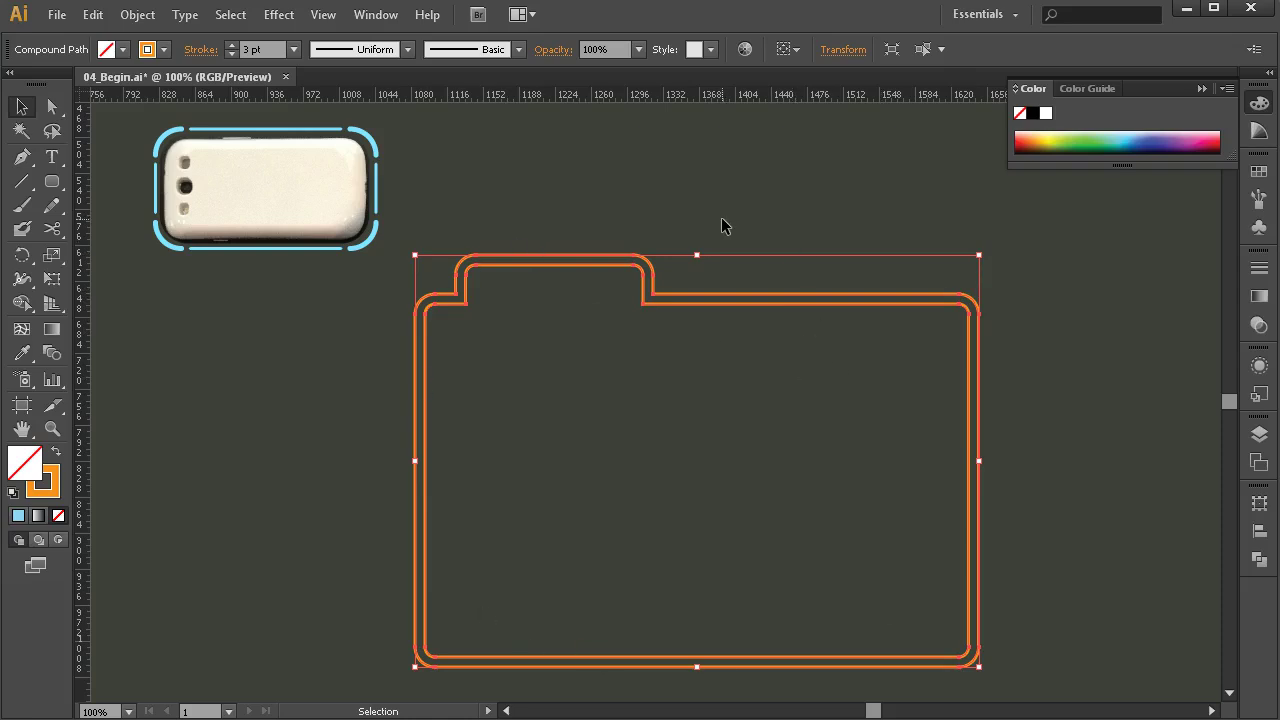
right_click(547, 262)
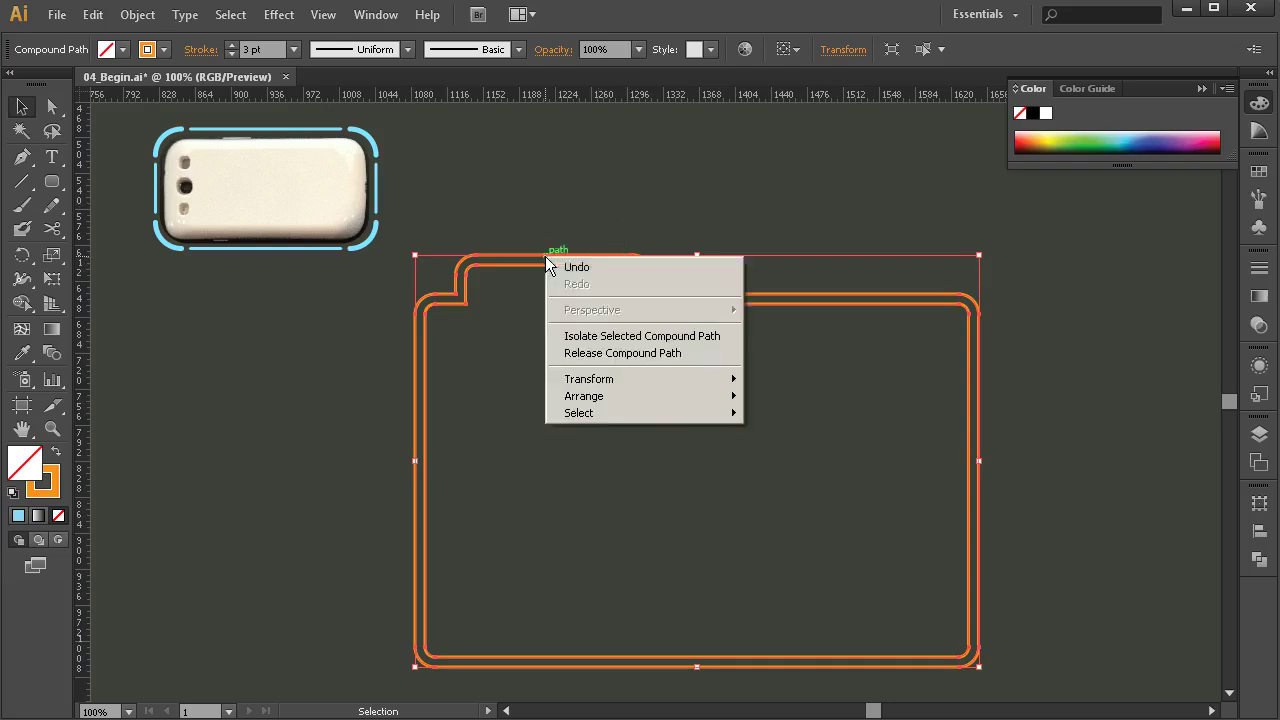
left_click(588, 358)
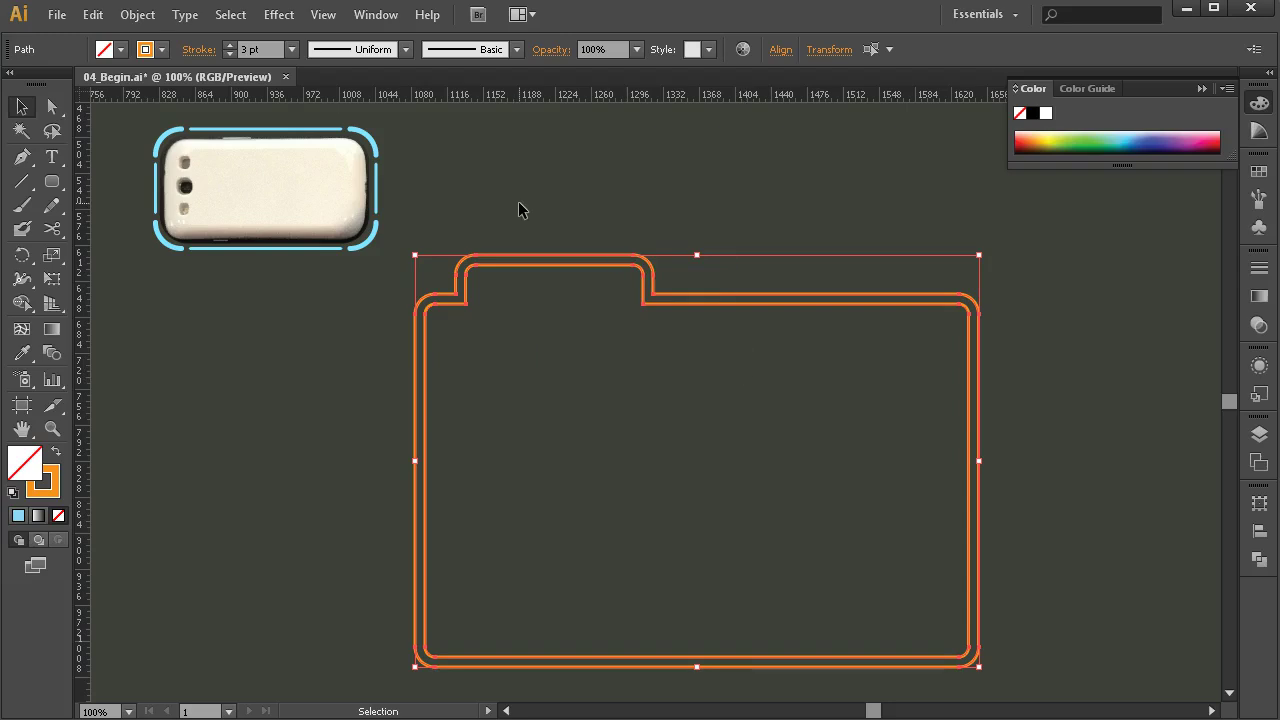
left_click(519, 202)
left_click(563, 254)
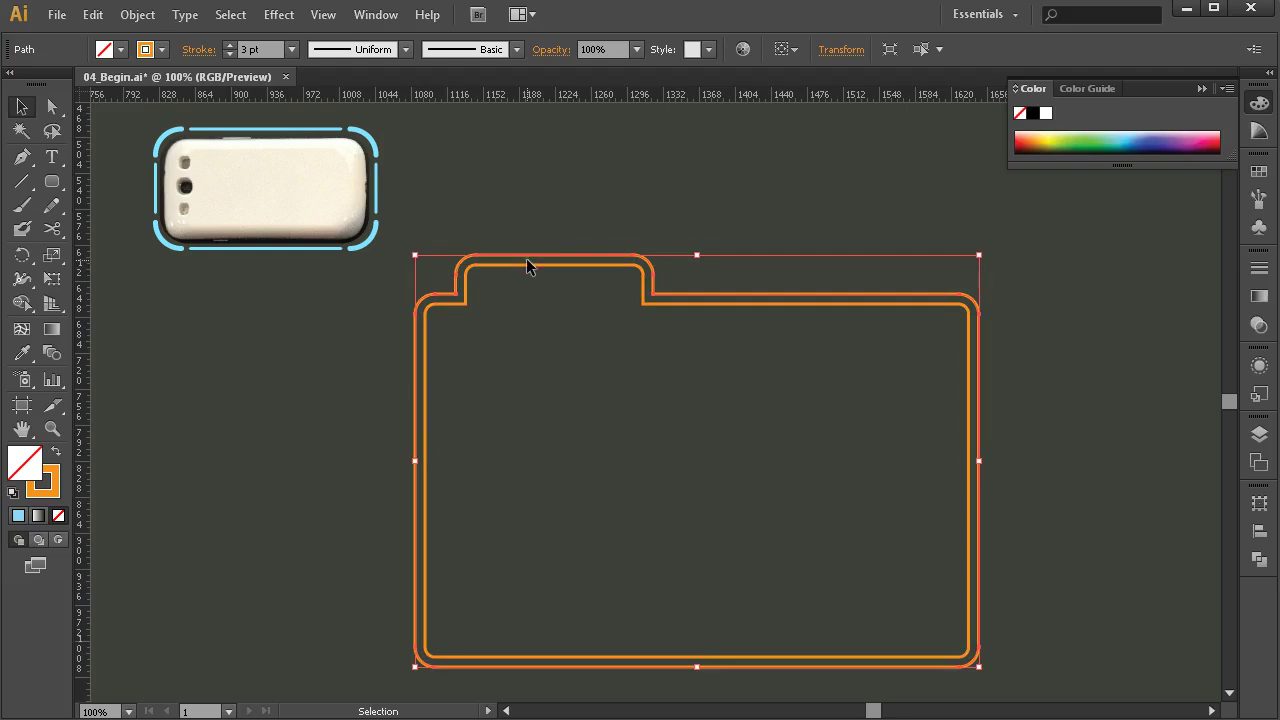
left_click(556, 266)
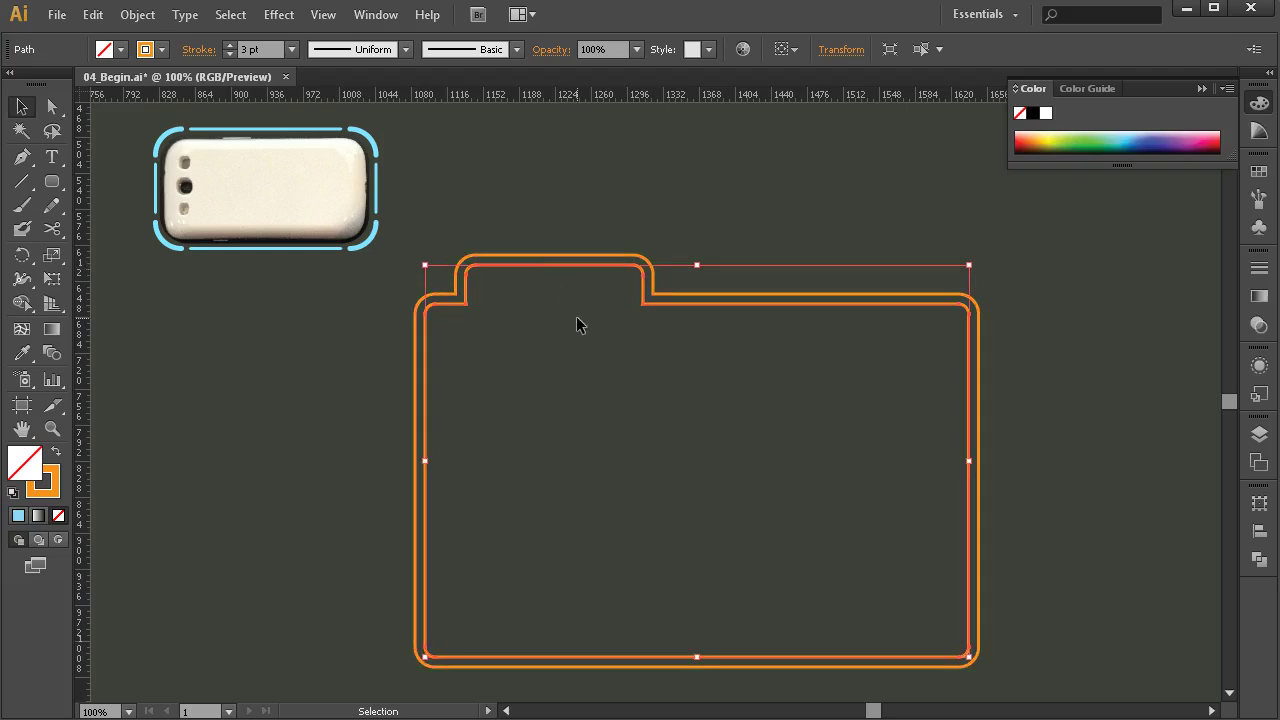
Cut the outer outline with the Scissors tool where the tab's right curve begins and where the tab meets the folder body.
key("z")
left_click(629, 280)
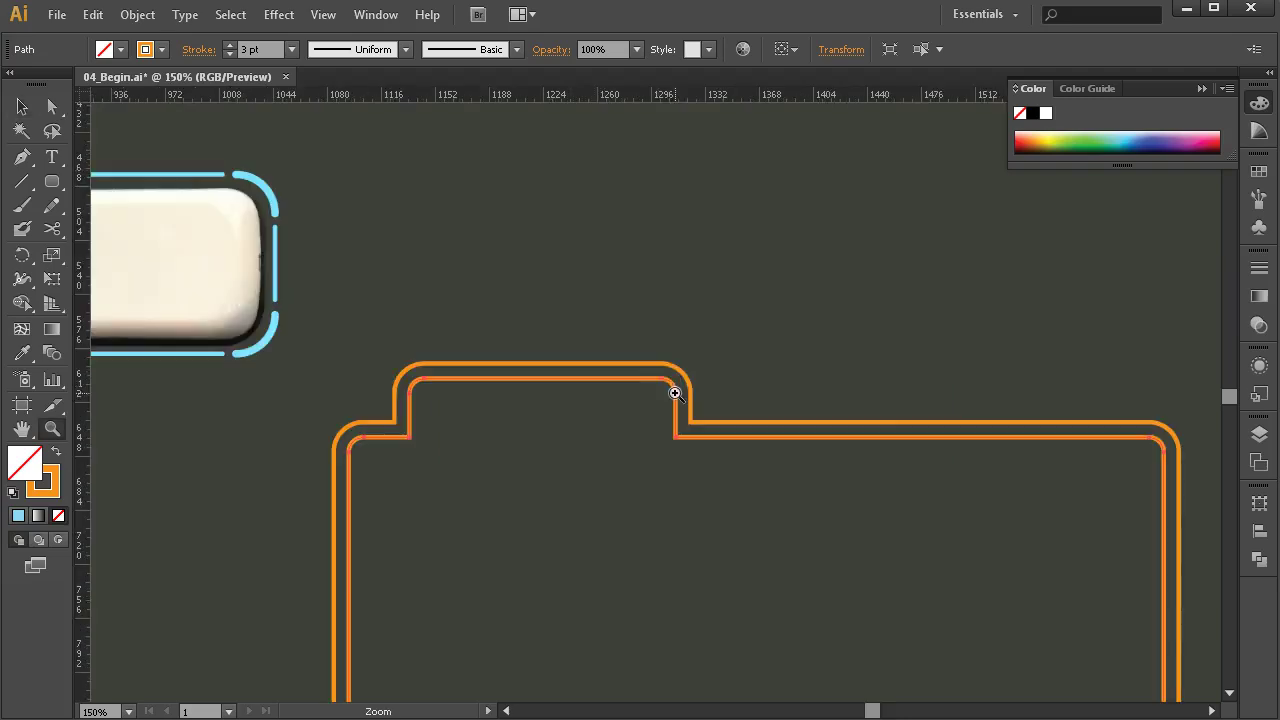
left_click(675, 393)
left_click(671, 392)
left_click(667, 390)
left_click(636, 387)
key("v")
left_click_drag(663, 309, 588, 360)
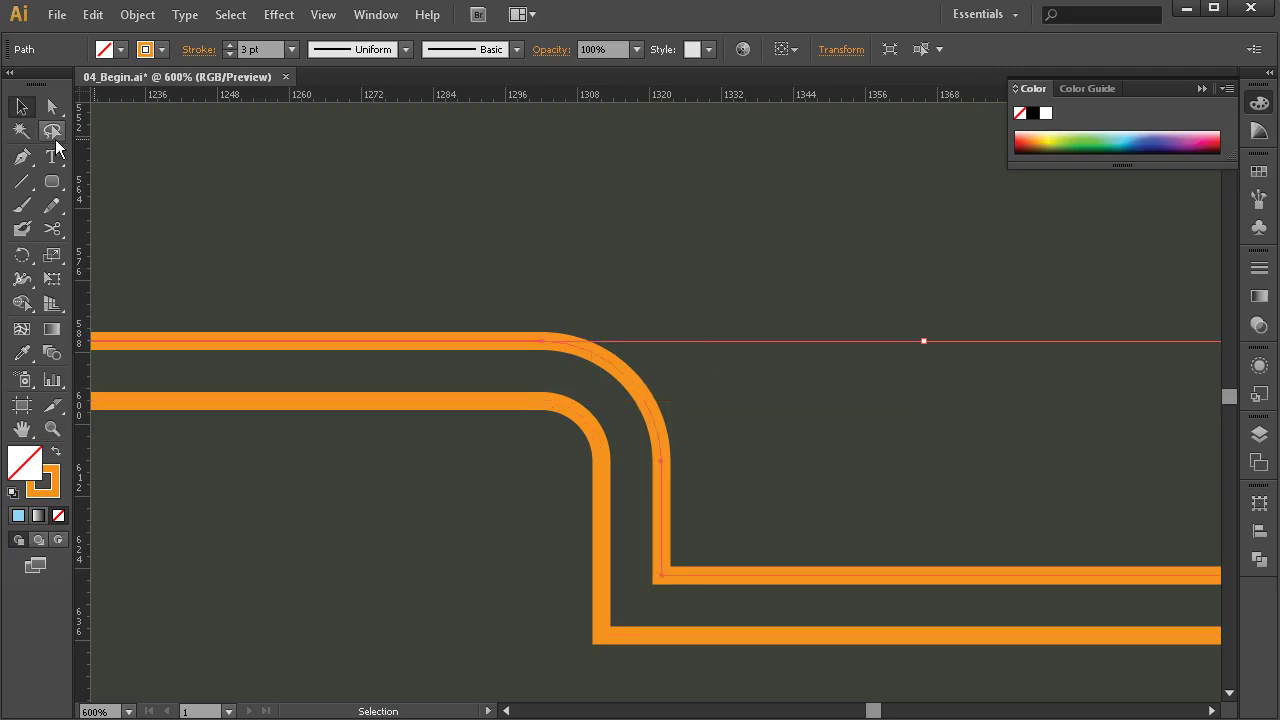
left_click(53, 229)
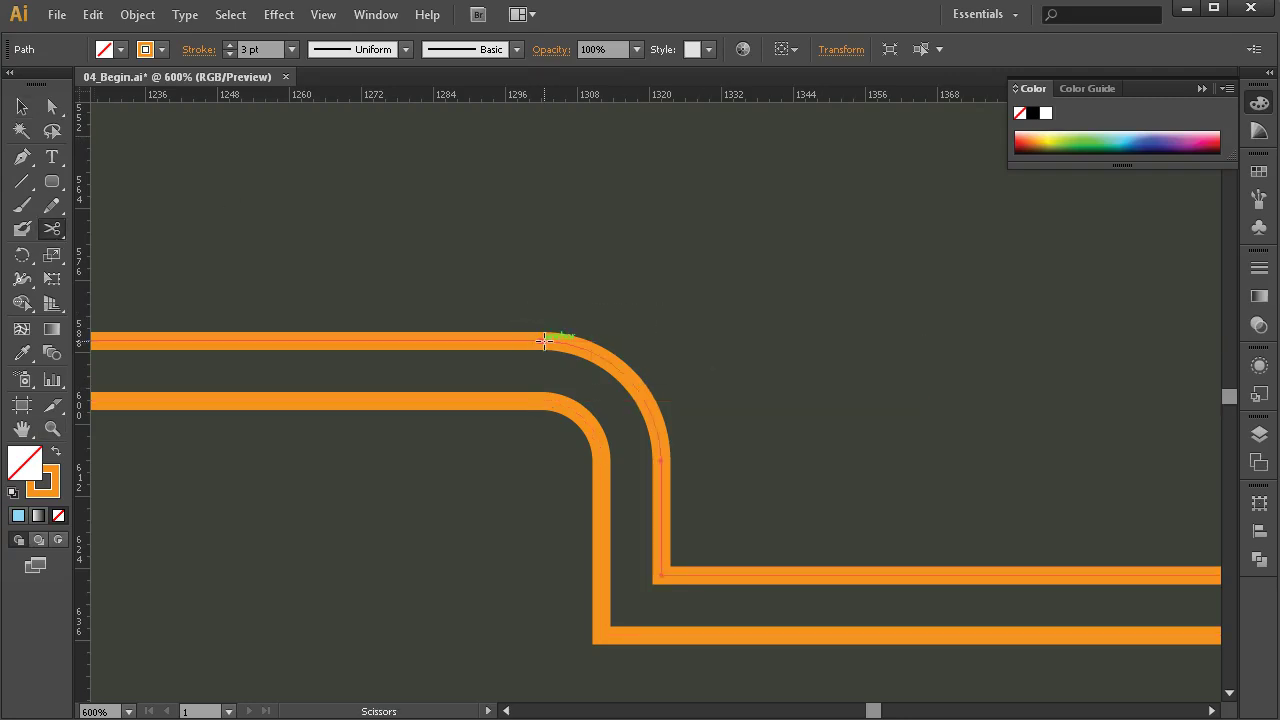
left_click(539, 339)
left_click(660, 574)
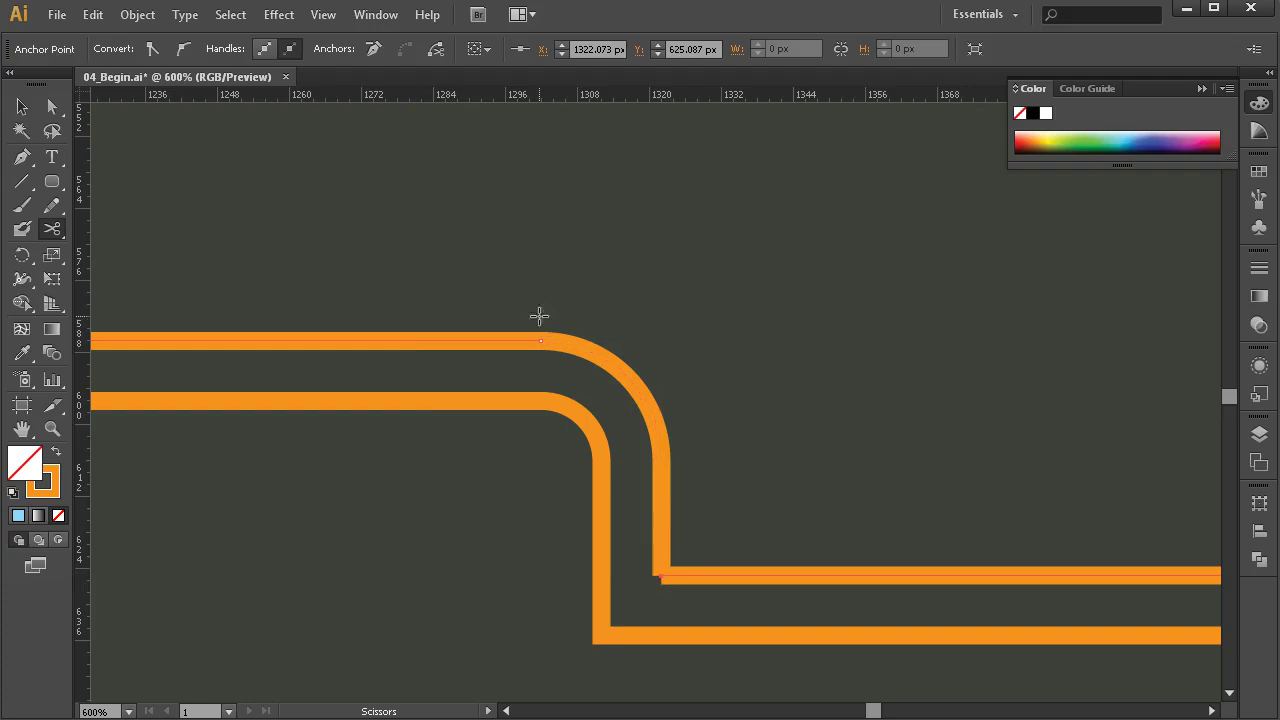
Cut the outer outline at both ends of the folder body's upper-right rounded corner.
left_click_drag(1020, 471, 612, 427)
left_click(518, 467)
left_click(637, 588)
Cut the outer outline at both ends of the folder's lower-right rounded corner.
left_click_drag(646, 597, 647, 222)
left_click_drag(653, 556, 632, 132)
mouse_move(617, 530)
left_mouse_down()
mouse_move(639, 403)
mouse_move(630, 150)
left_mouse_up()
left_click_drag(621, 560, 629, 172)
left_click_drag(615, 473, 616, 380)
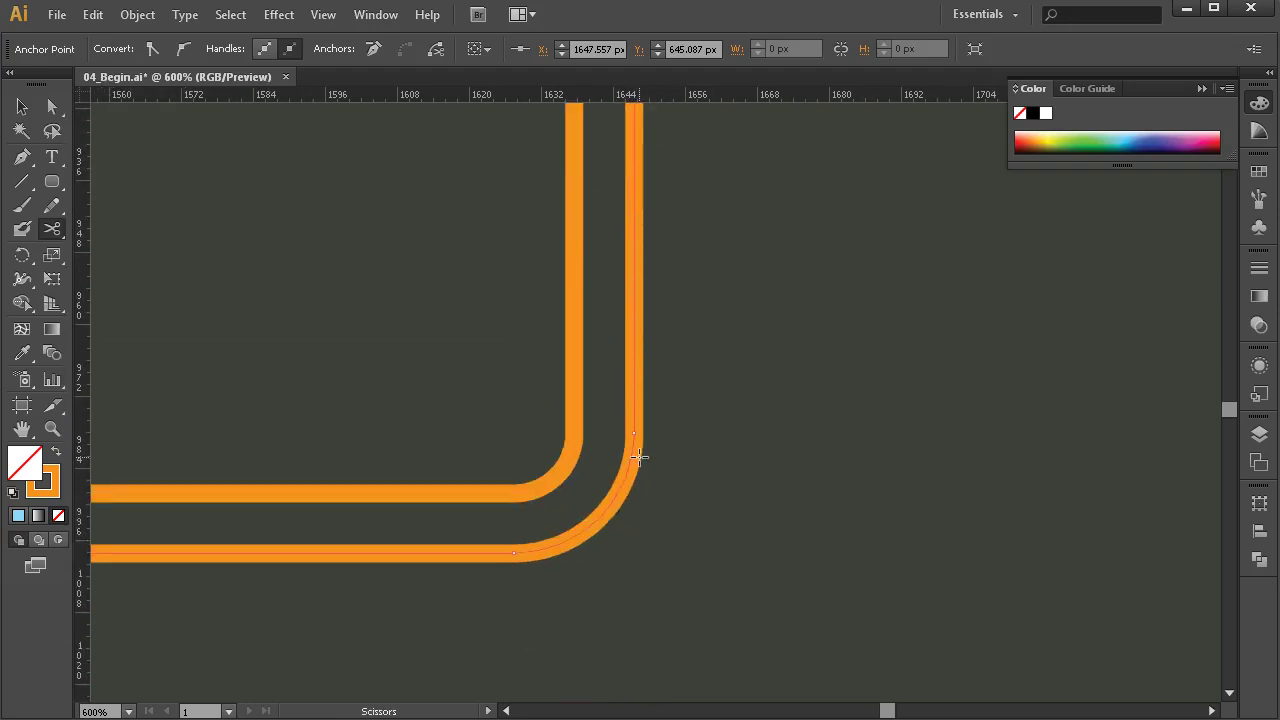
left_click(634, 433)
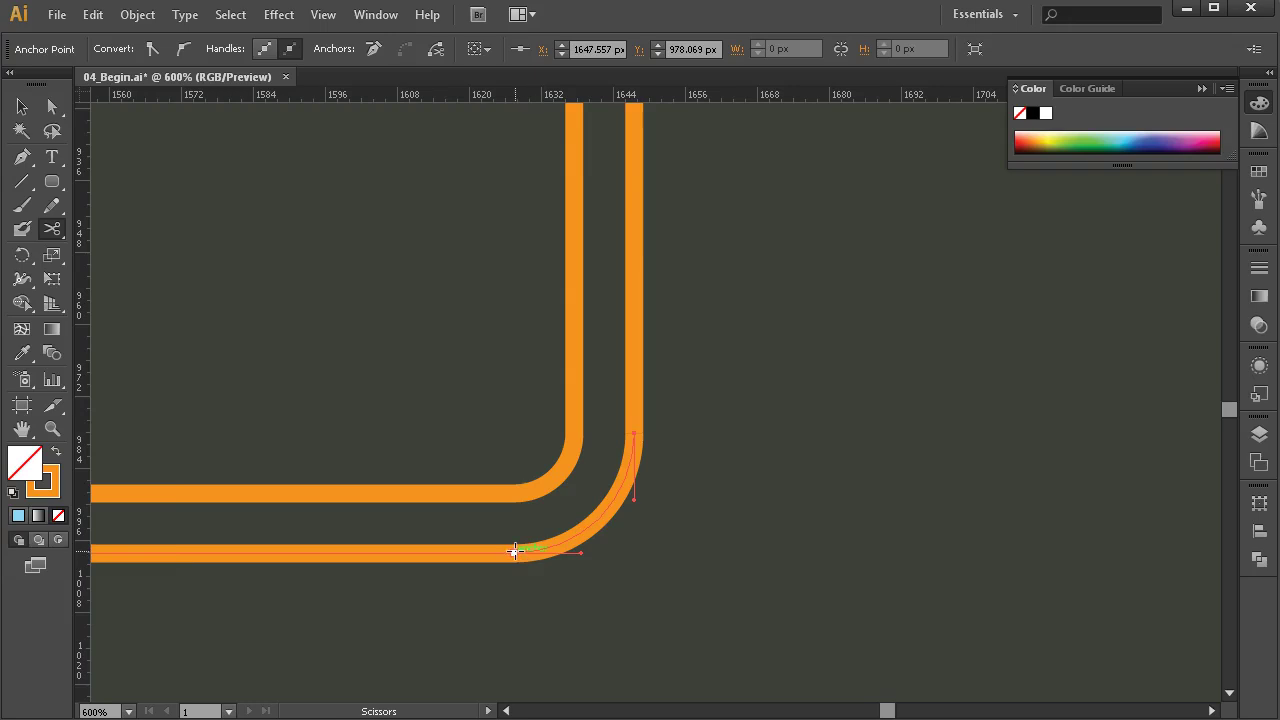
left_click(515, 551)
Cut the outer outline at both ends of the folder's lower-left rounded corner.
left_click_drag(354, 580, 674, 563)
left_click_drag(400, 540, 734, 551)
left_click_drag(215, 559, 677, 551)
left_click_drag(115, 551, 526, 575)
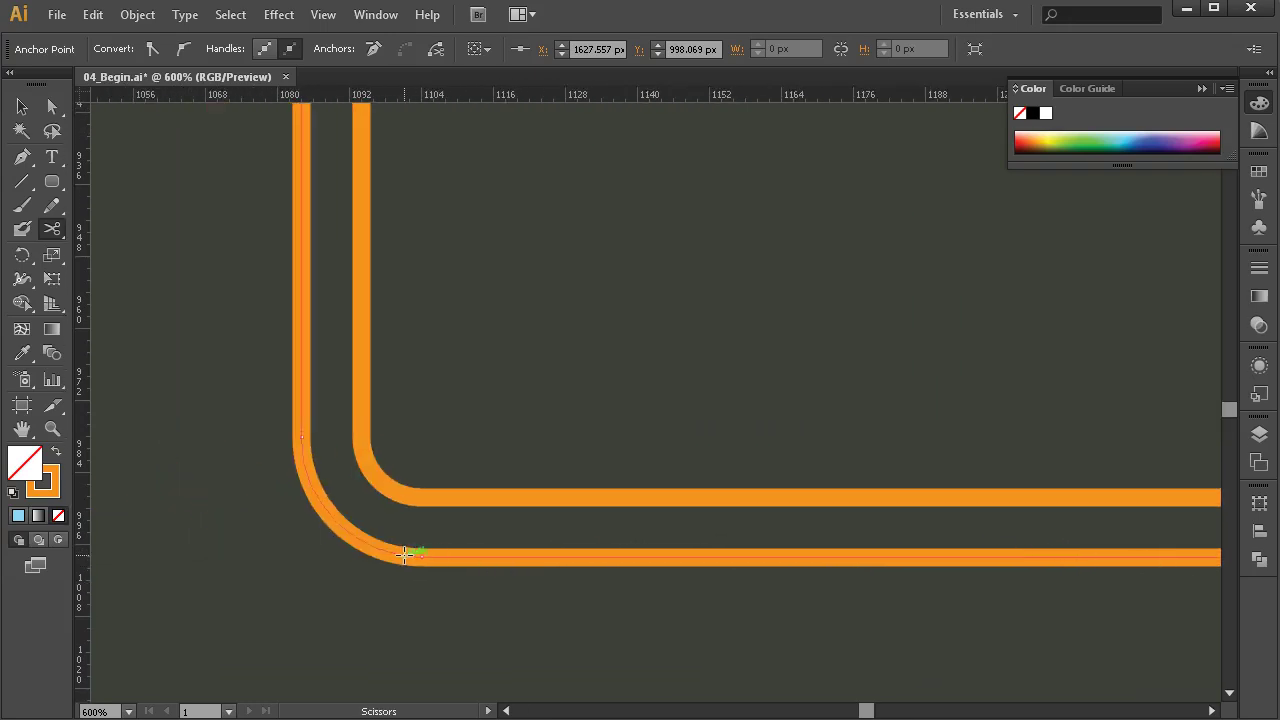
left_click(420, 556)
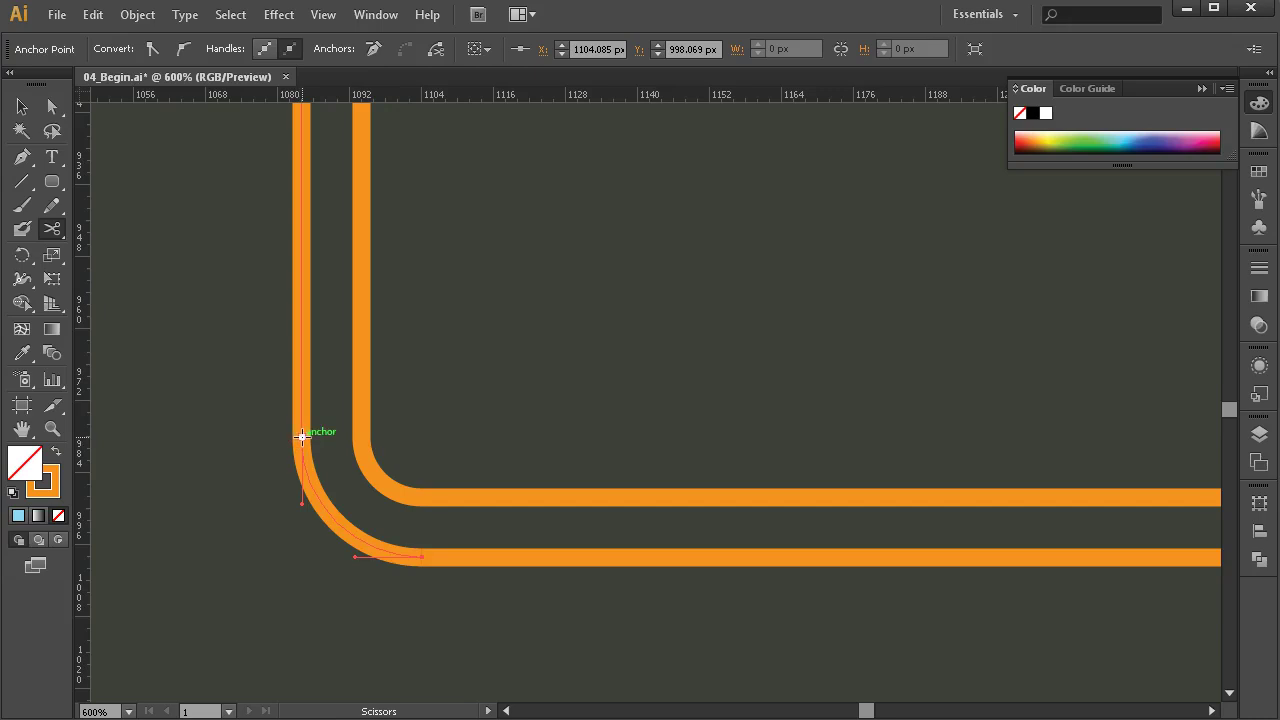
Cut the outer outline at both ends of the body's upper-left rounded corner and where it meets the tab.
mouse_move(416, 333)
left_mouse_down()
mouse_move(434, 426)
mouse_move(434, 240)
mouse_move(480, 314)
mouse_move(494, 377)
mouse_move(460, 291)
mouse_move(477, 374)
left_mouse_up()
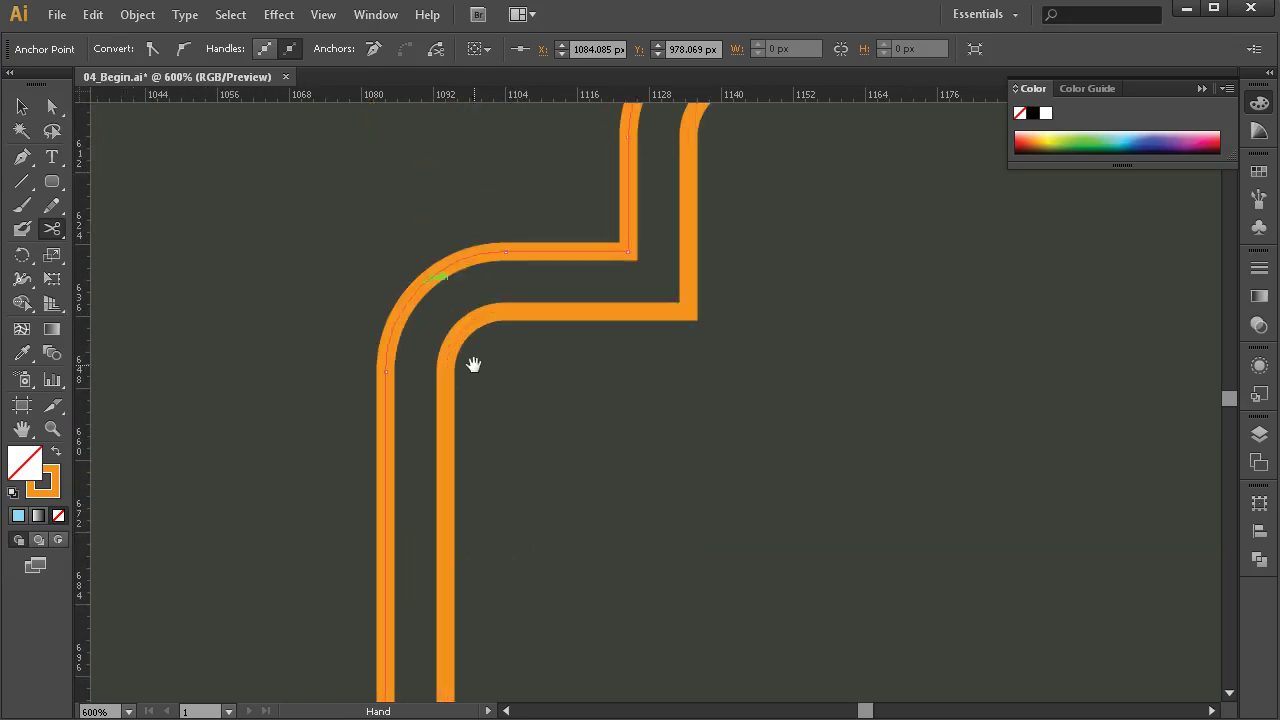
left_click(385, 371)
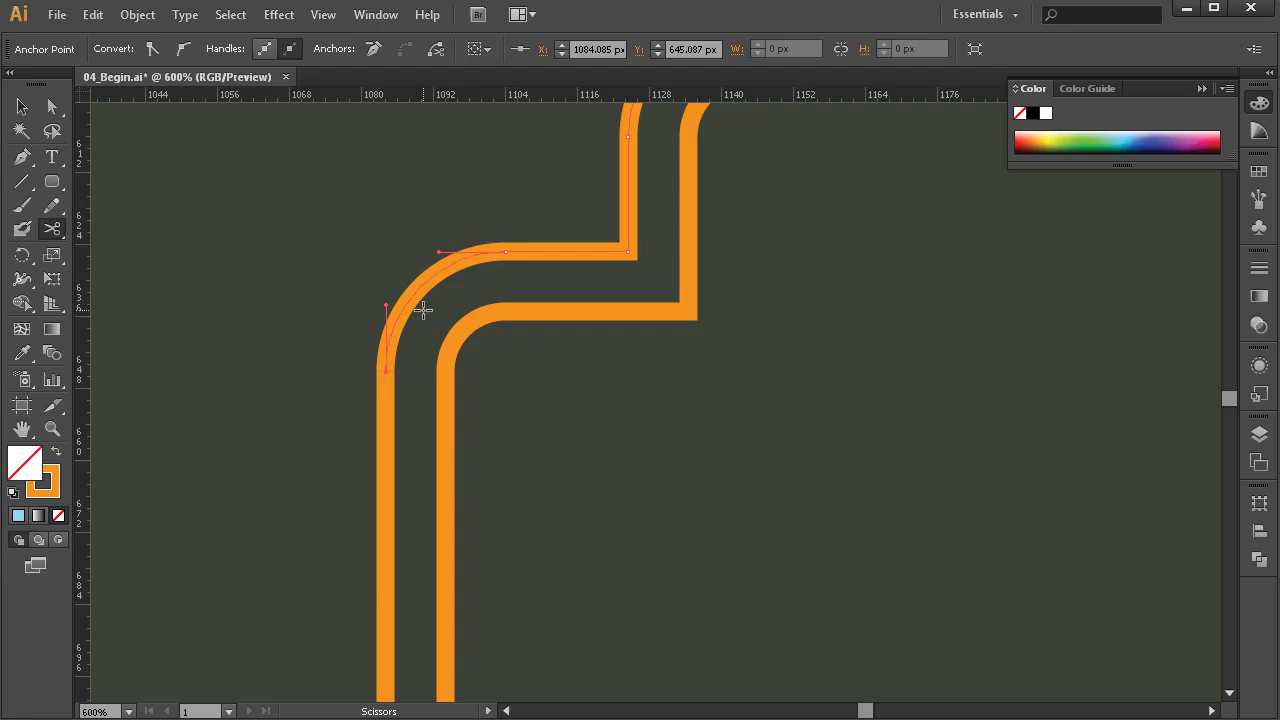
left_click(506, 251)
left_click(629, 251)
Cut the outer outline at both ends of the tab's left curve and check the cut at the tab's right curve.
left_click_drag(806, 200, 747, 322)
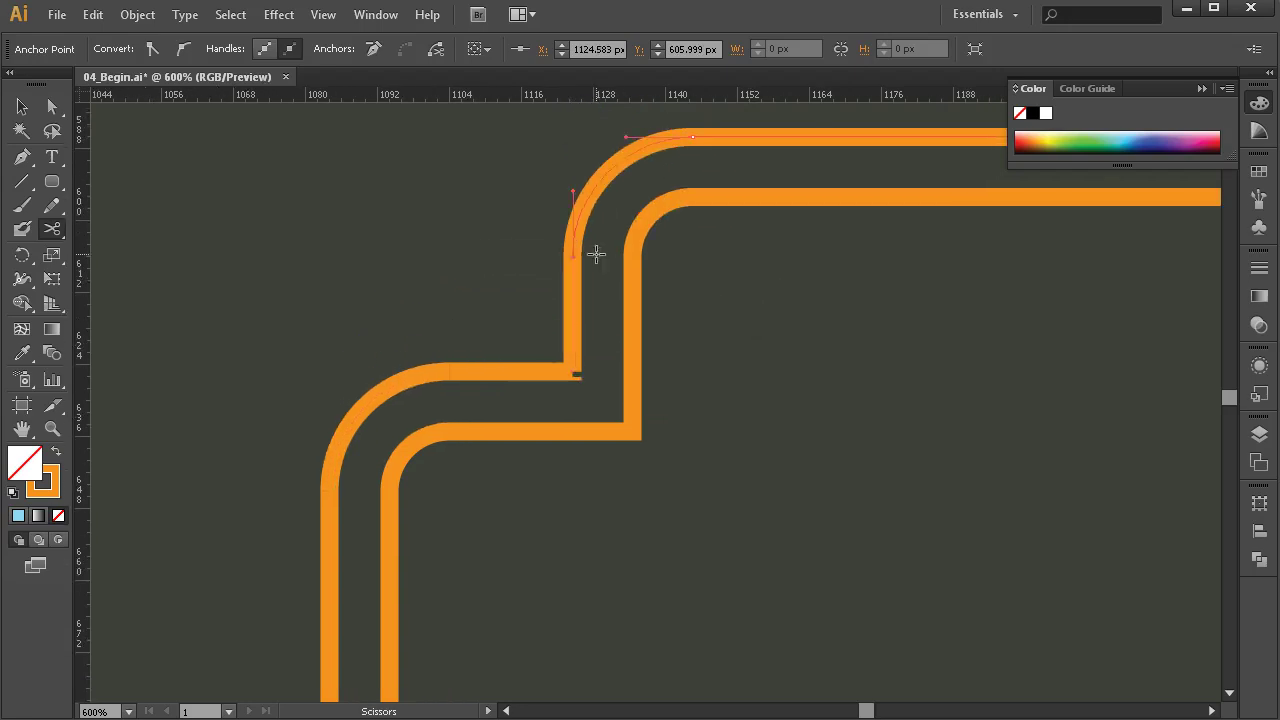
left_click(580, 251)
left_click_drag(767, 268, 707, 364)
left_click(612, 273)
left_click_drag(934, 334, 427, 368)
left_click_drag(823, 354, 736, 354)
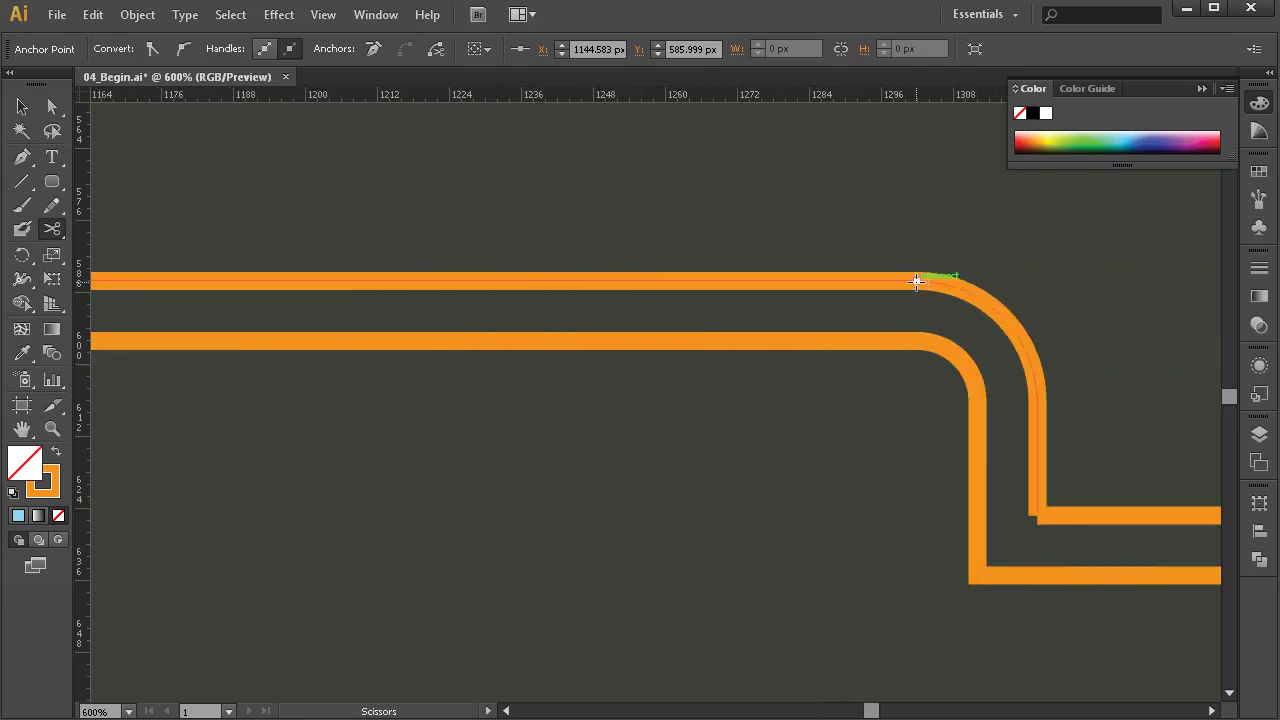
left_click(917, 281)
left_click(831, 393)
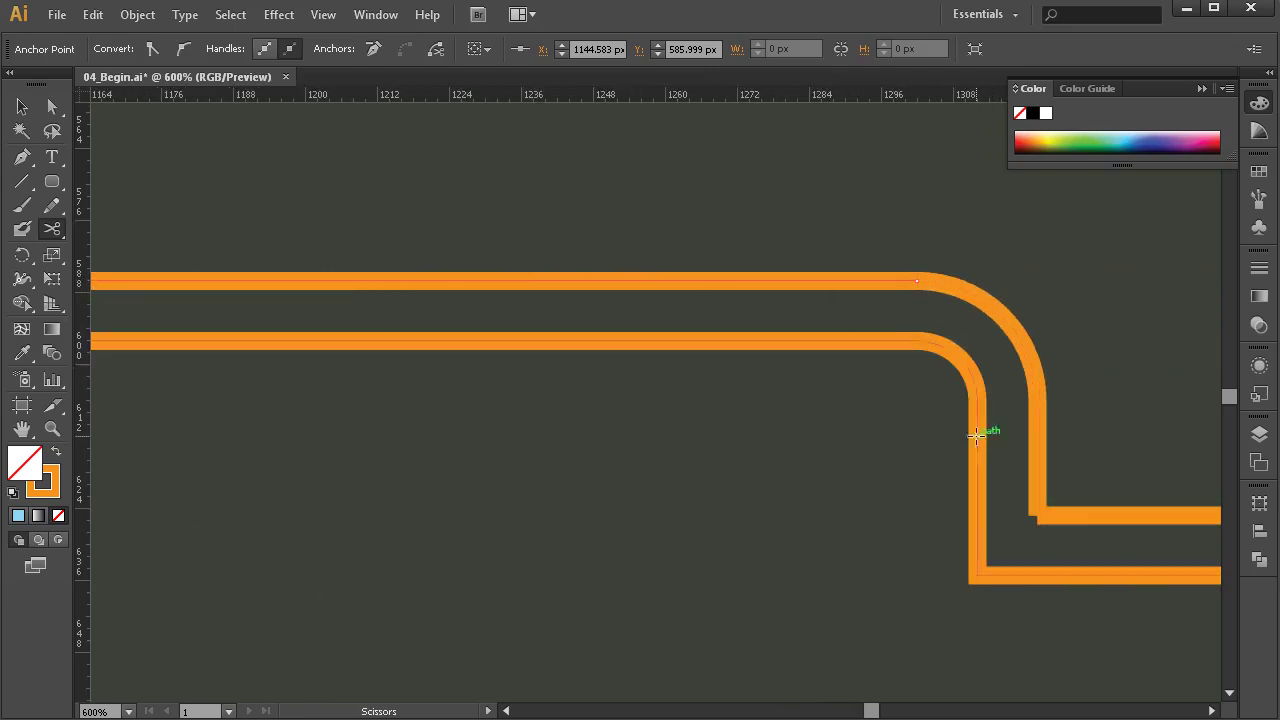
Select the inner folder outline and lock its path in Layer 2.
key("z")
left_click(594, 598, "alt")
left_click(594, 598, "alt")
left_click(850, 556, "alt")
left_click(794, 446, "alt")
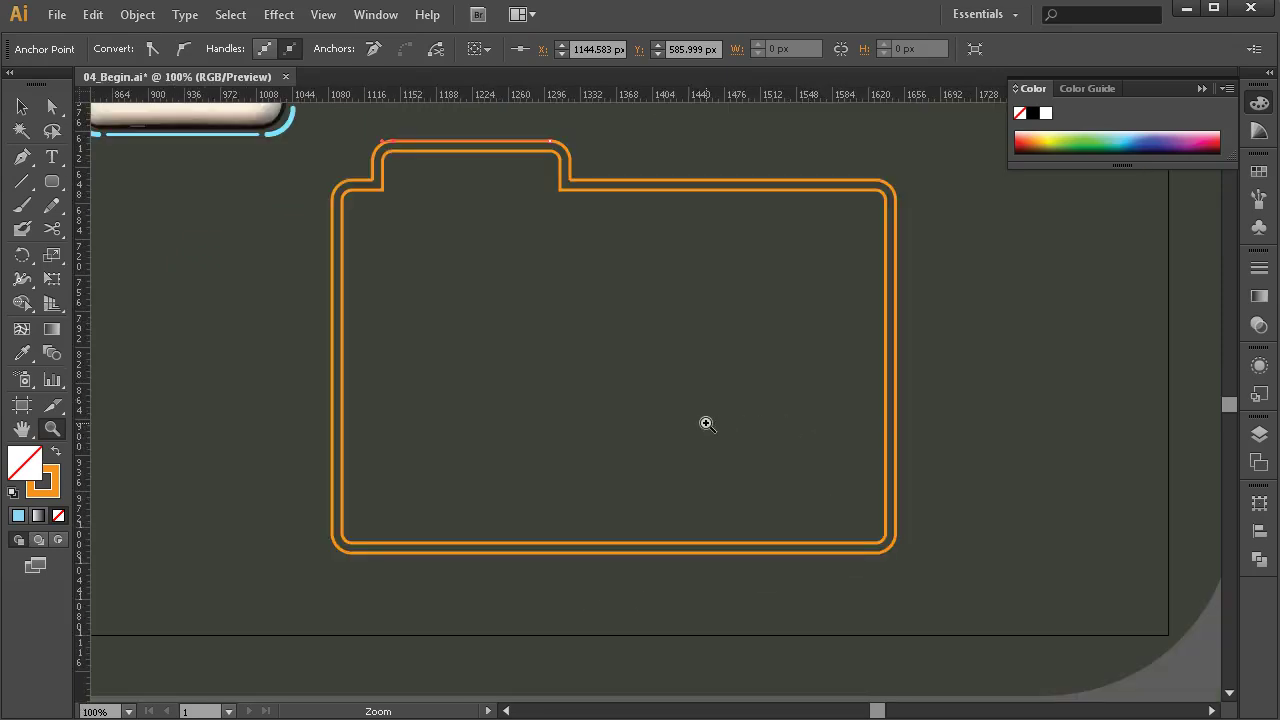
key("v")
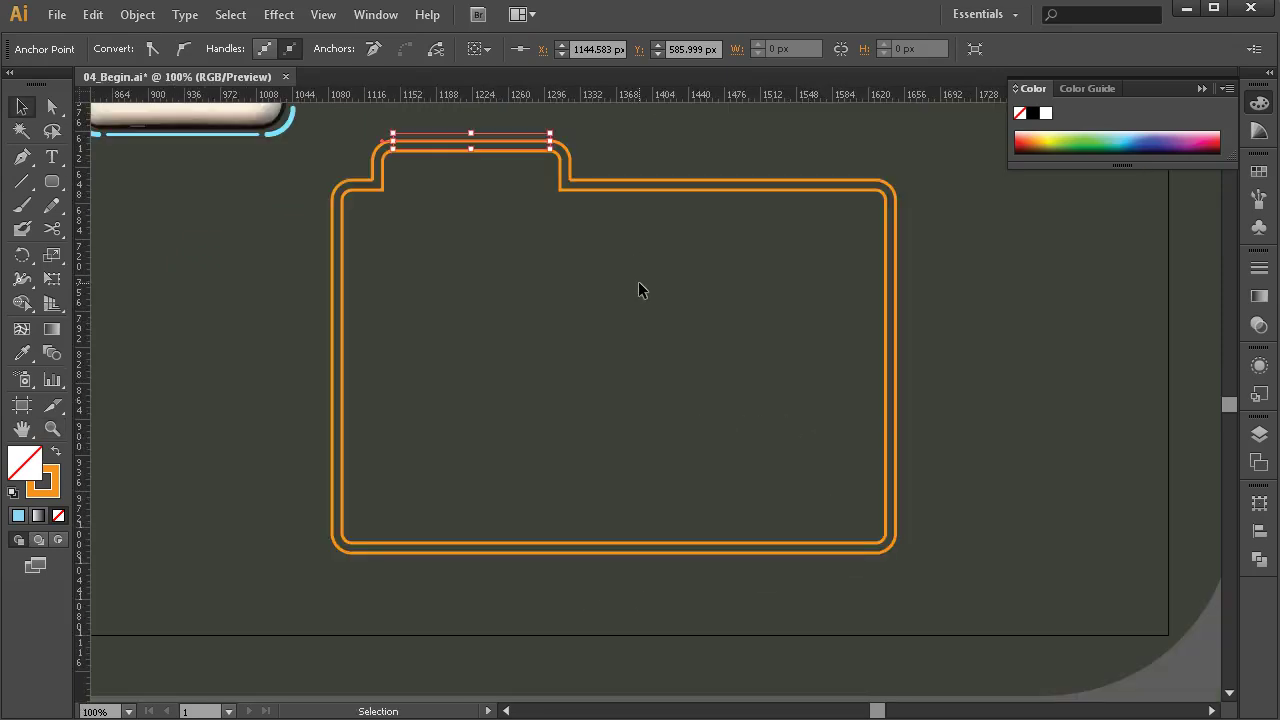
left_click(342, 382)
left_click(340, 366)
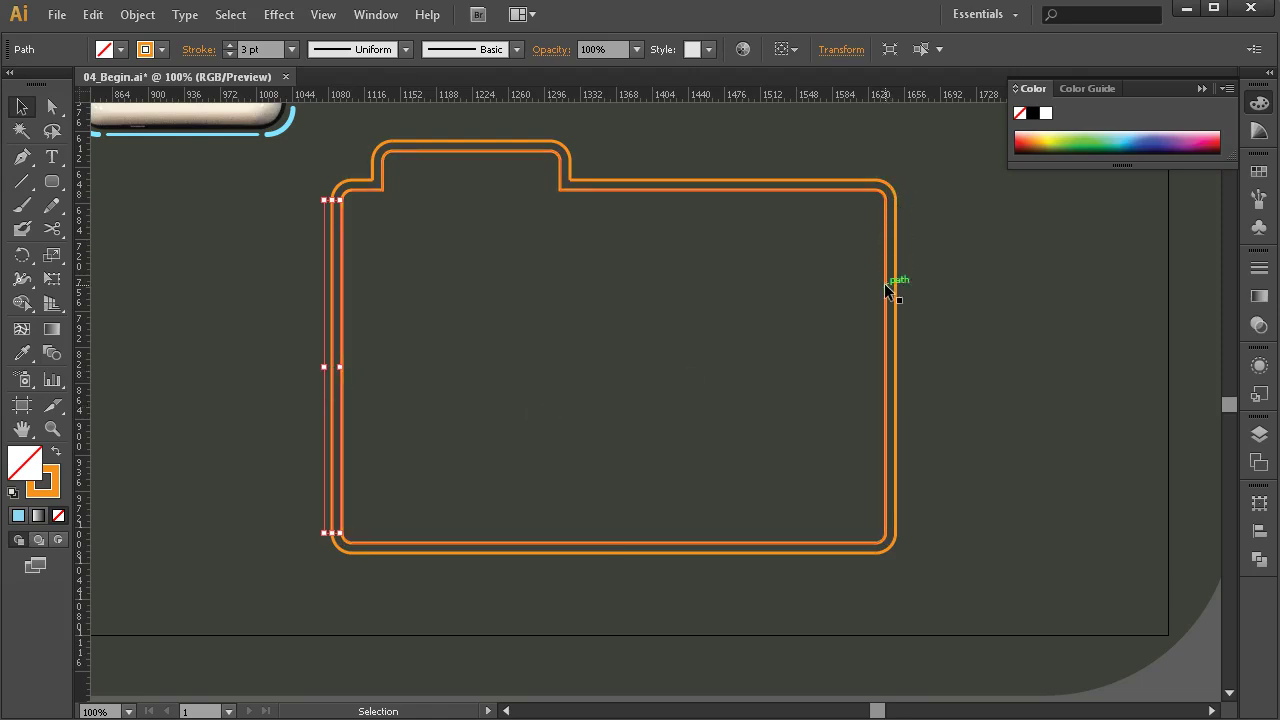
left_click(886, 438)
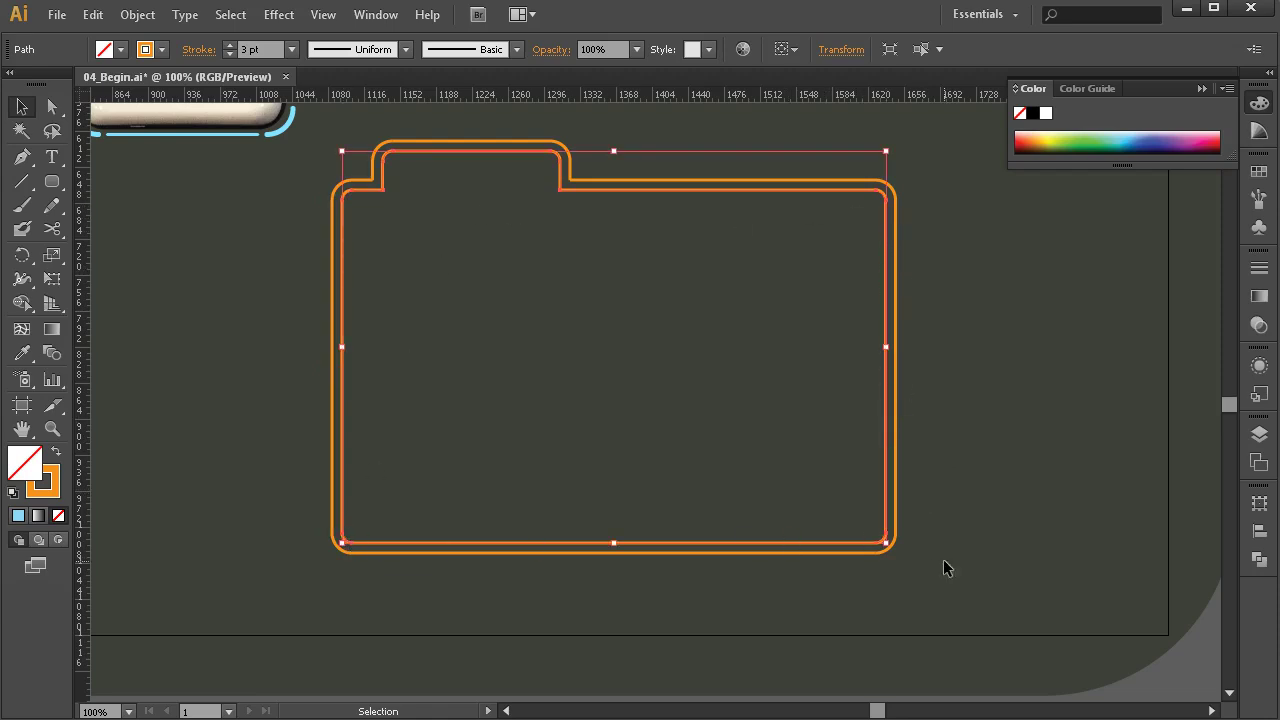
left_click(1259, 434)
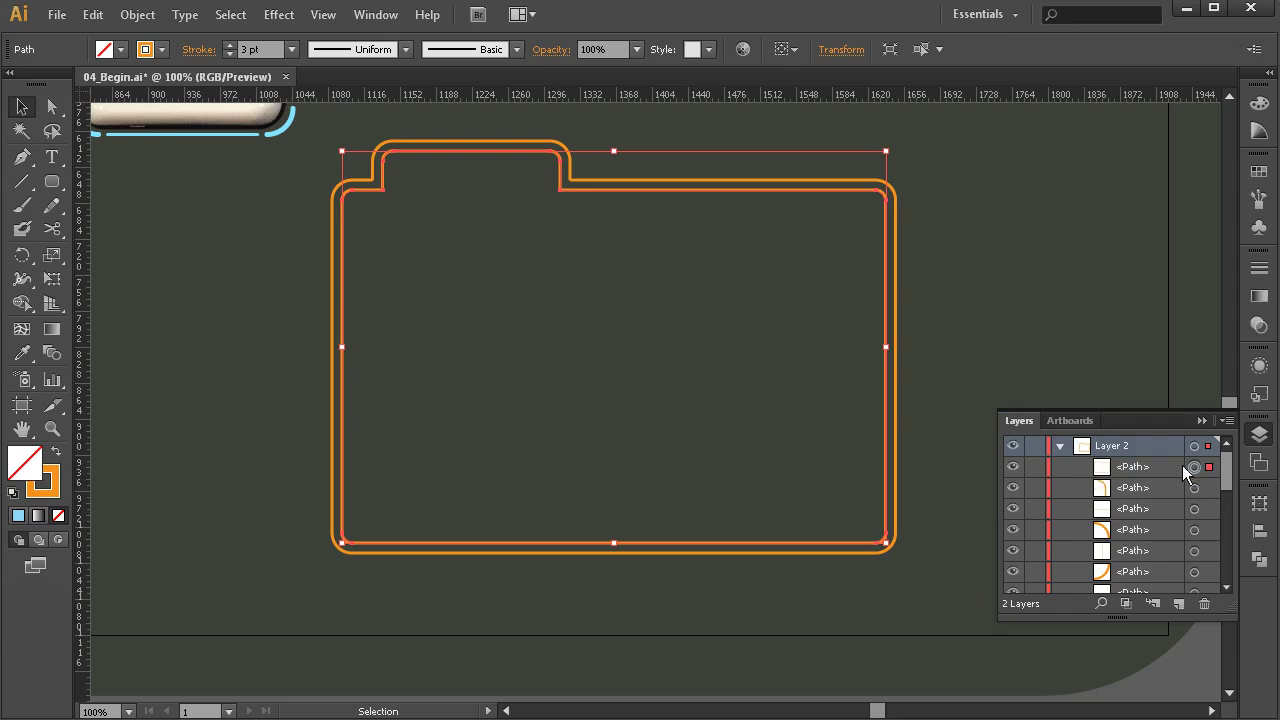
left_click(1035, 467)
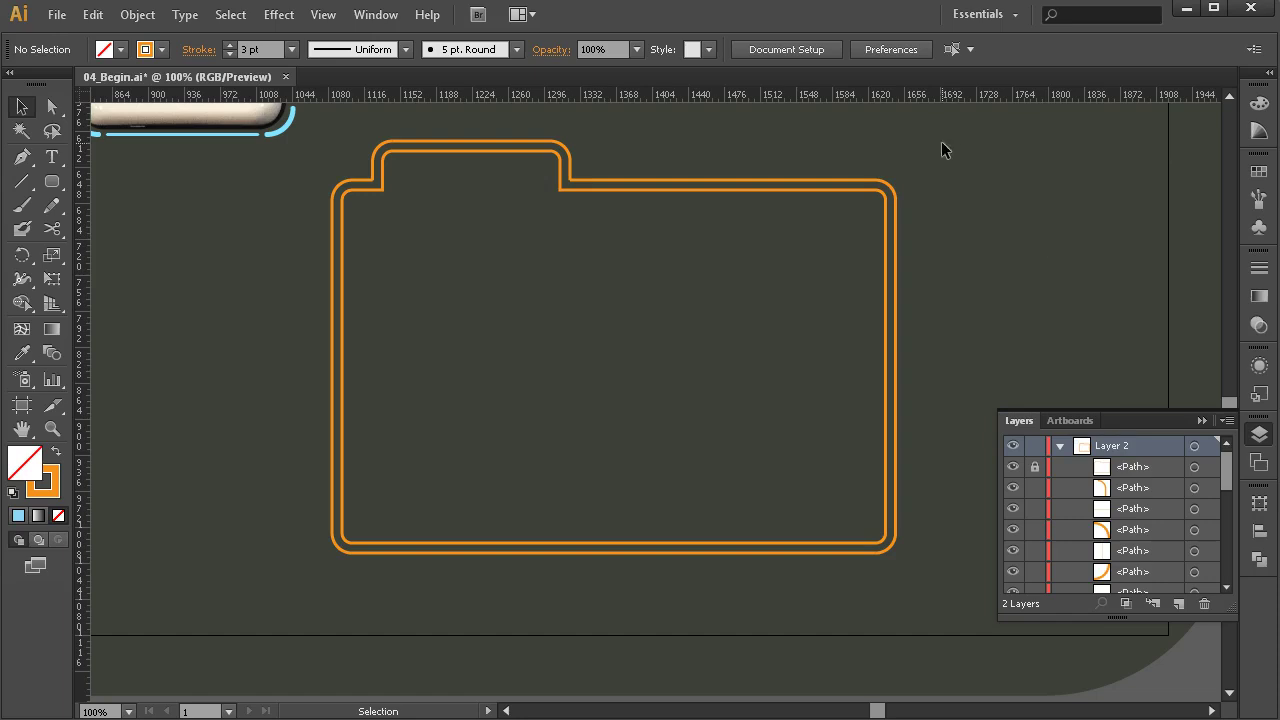
Select all segments of the folder's outer outline and give their strokes round caps.
left_click_drag(950, 125, 311, 570)
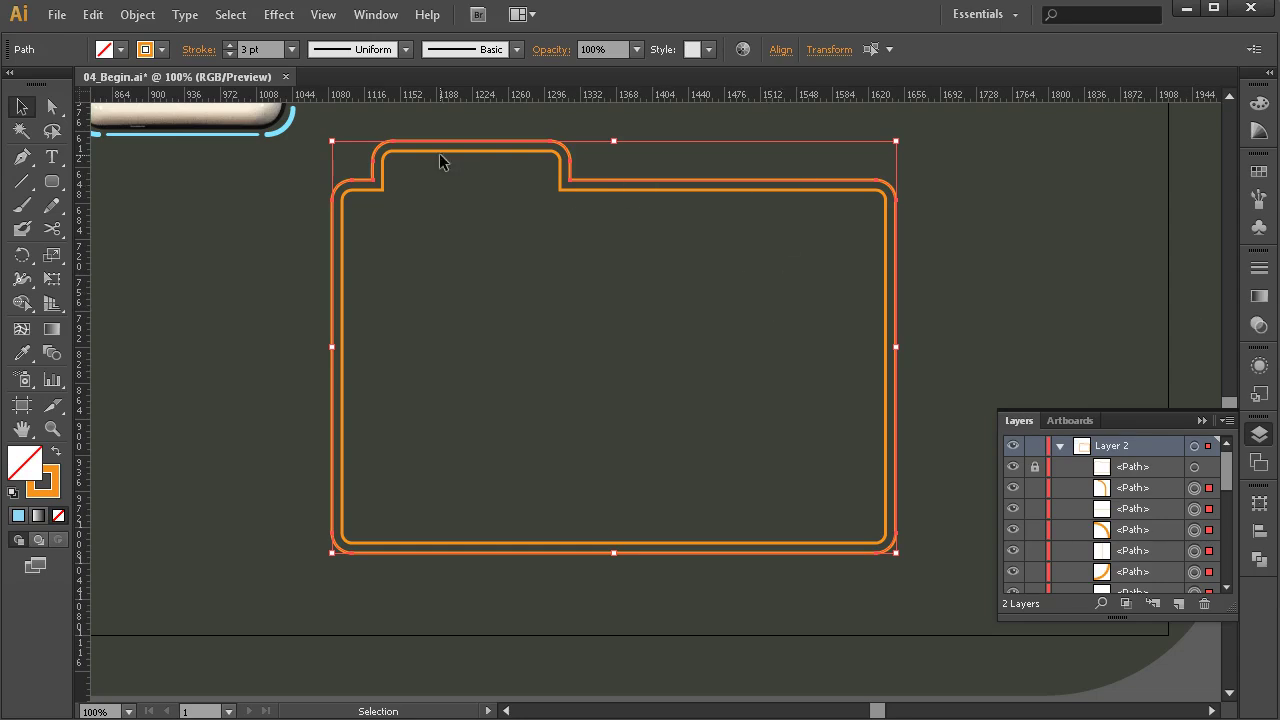
left_click(1259, 268)
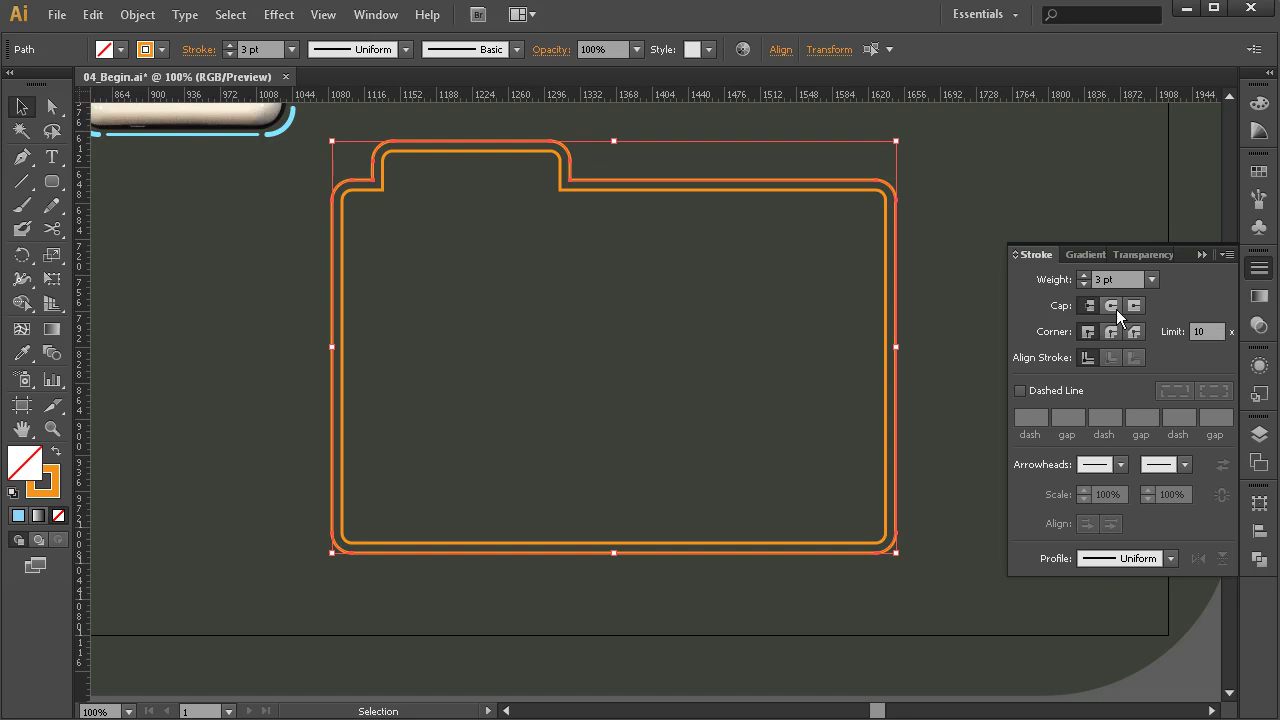
left_click(1116, 308)
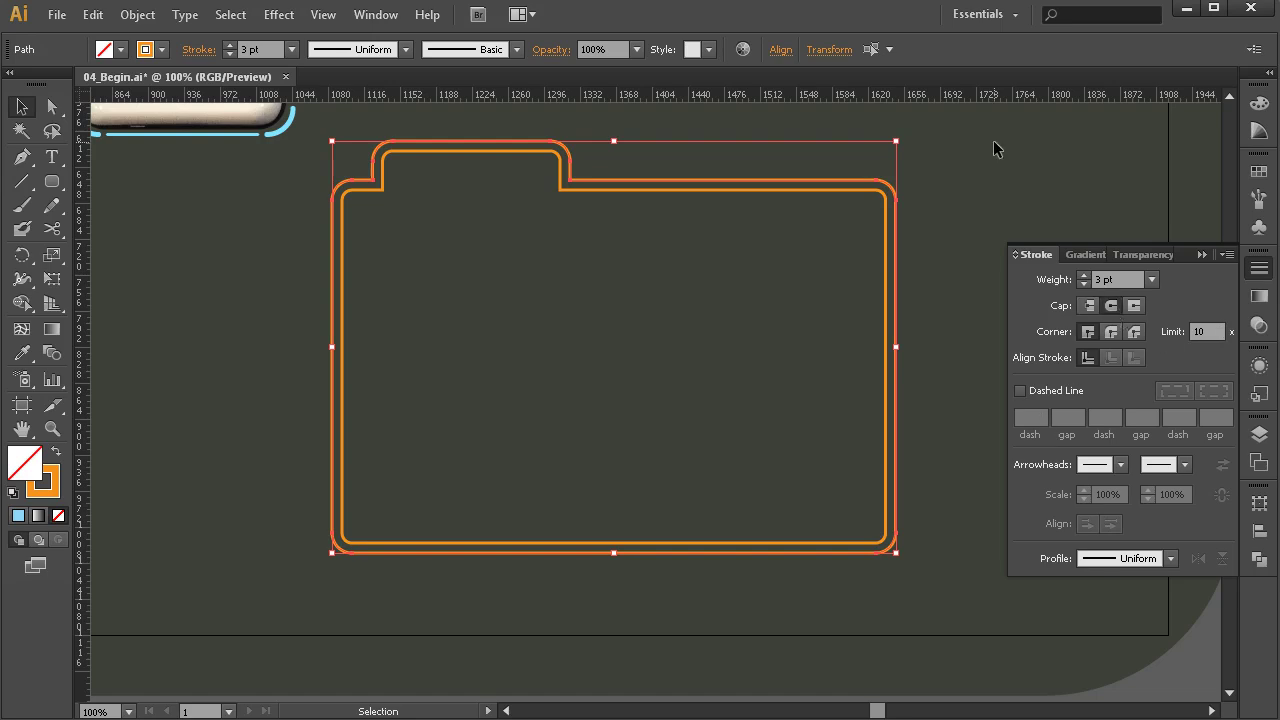
left_click(921, 213)
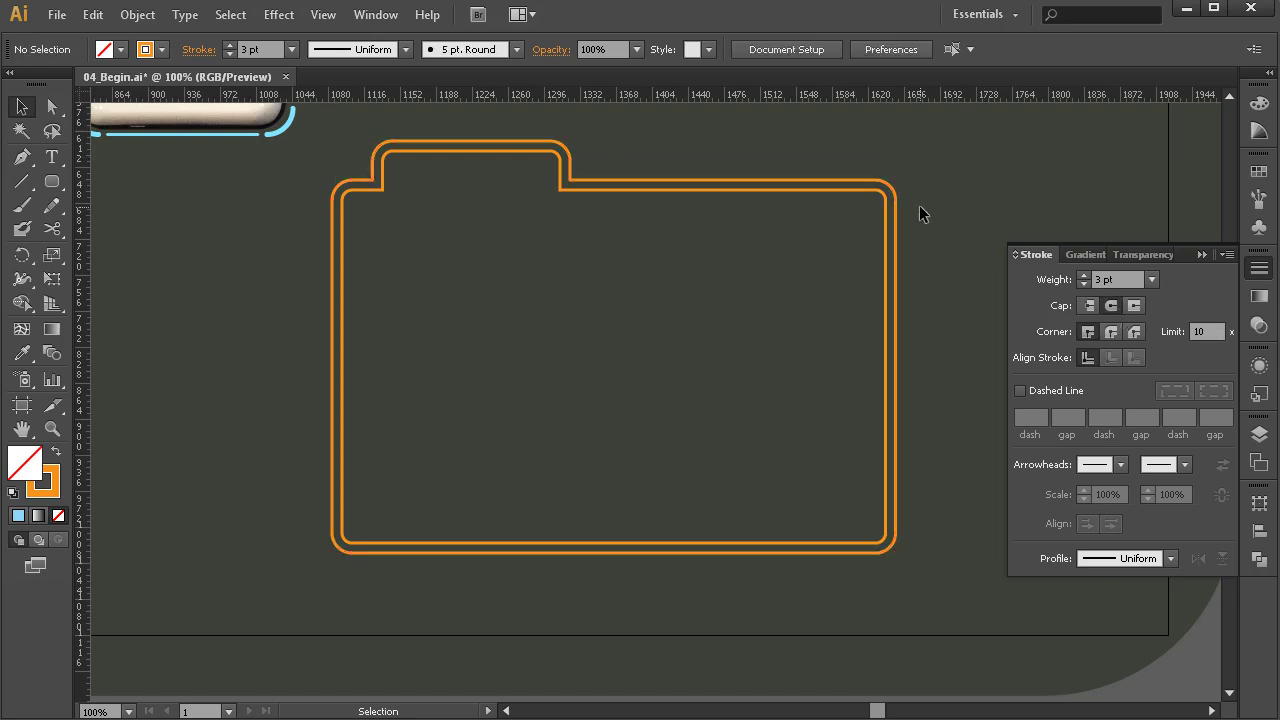
Try to shorten the left end of the body's top segment where it meets the tab's right side.
key("z")
left_click(705, 204)
left_click(765, 370)
left_click(635, 448)
scroll(599, 419, "left", 5)
scroll(599, 419, "up", 1)
key("v")
left_click_drag(561, 337, 530, 393)
left_click_drag(375, 398, 407, 398)
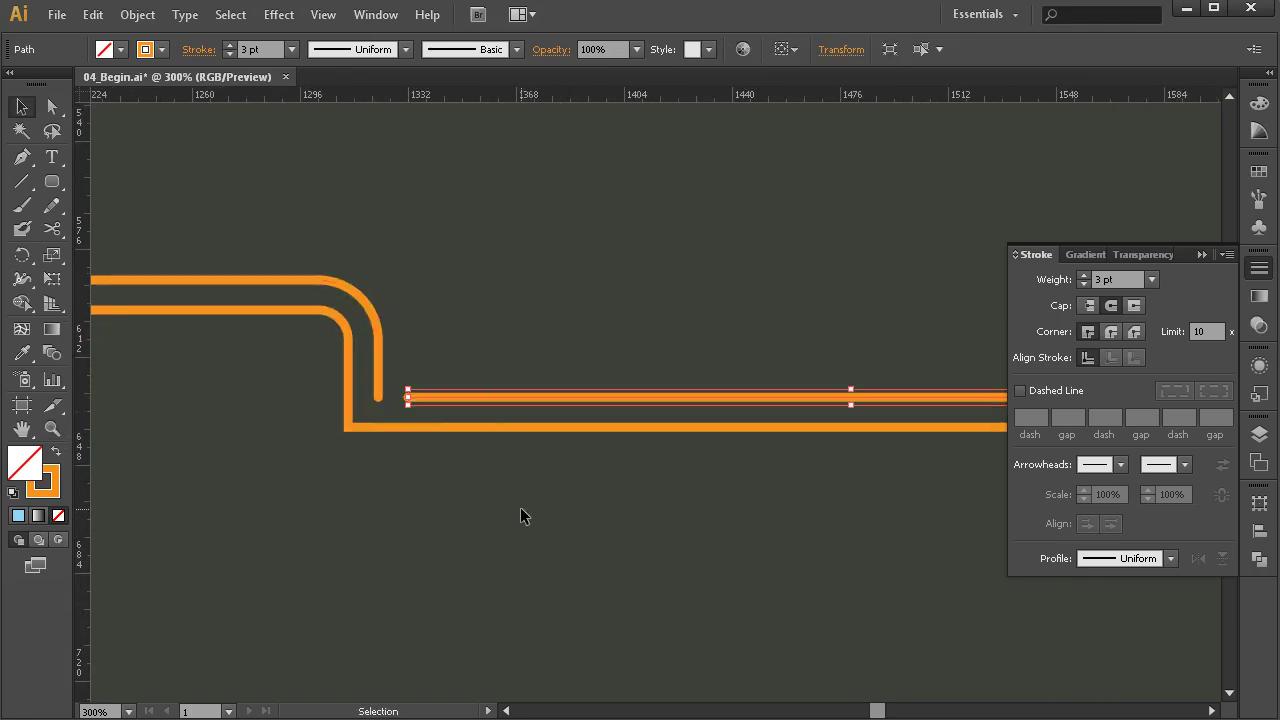
left_click(522, 509)
left_click_drag(449, 337, 391, 398)
left_click(378, 508)
left_click_drag(378, 512, 511, 587)
left_click(581, 465)
left_click_drag(545, 473, 528, 472)
left_click(639, 368)
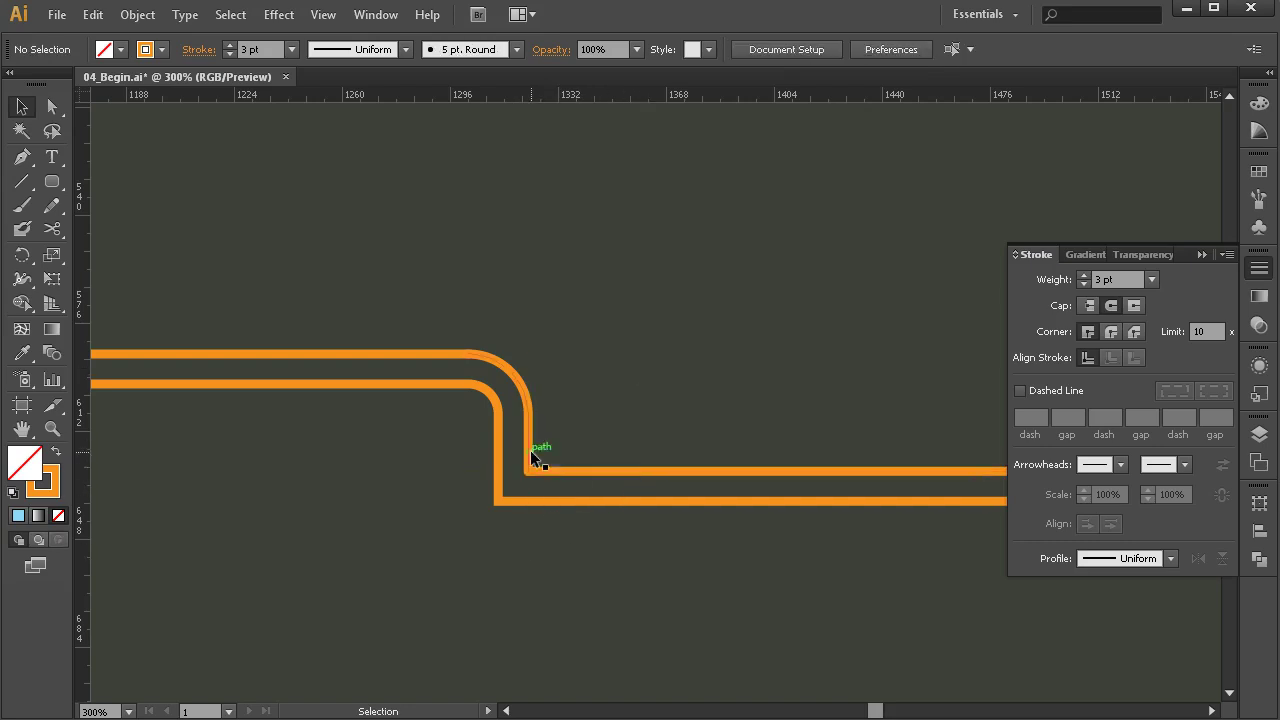
Cut the outer outline with the Scissors tool at the lower end of the tab's right curve.
left_click_drag(517, 437, 519, 439)
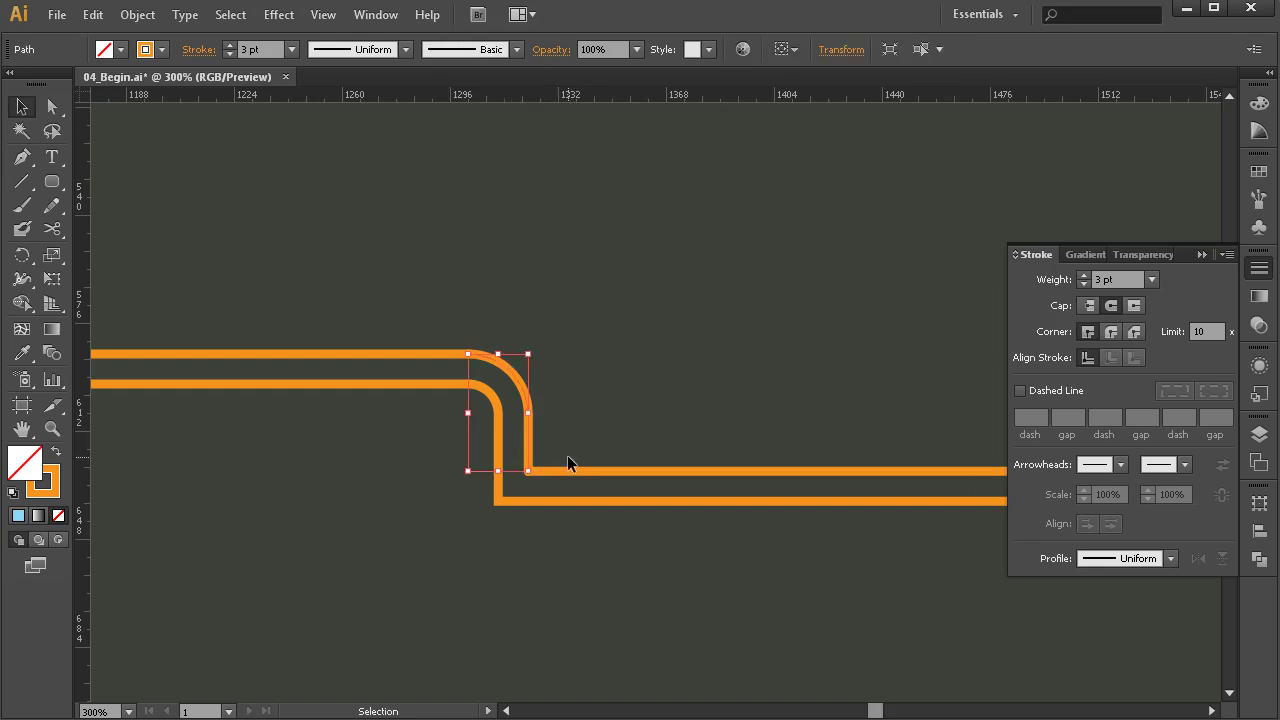
left_click(552, 455)
key("z")
left_click(549, 446)
left_click(680, 434)
left_click(690, 400)
left_click_drag(697, 345, 675, 450)
key("v")
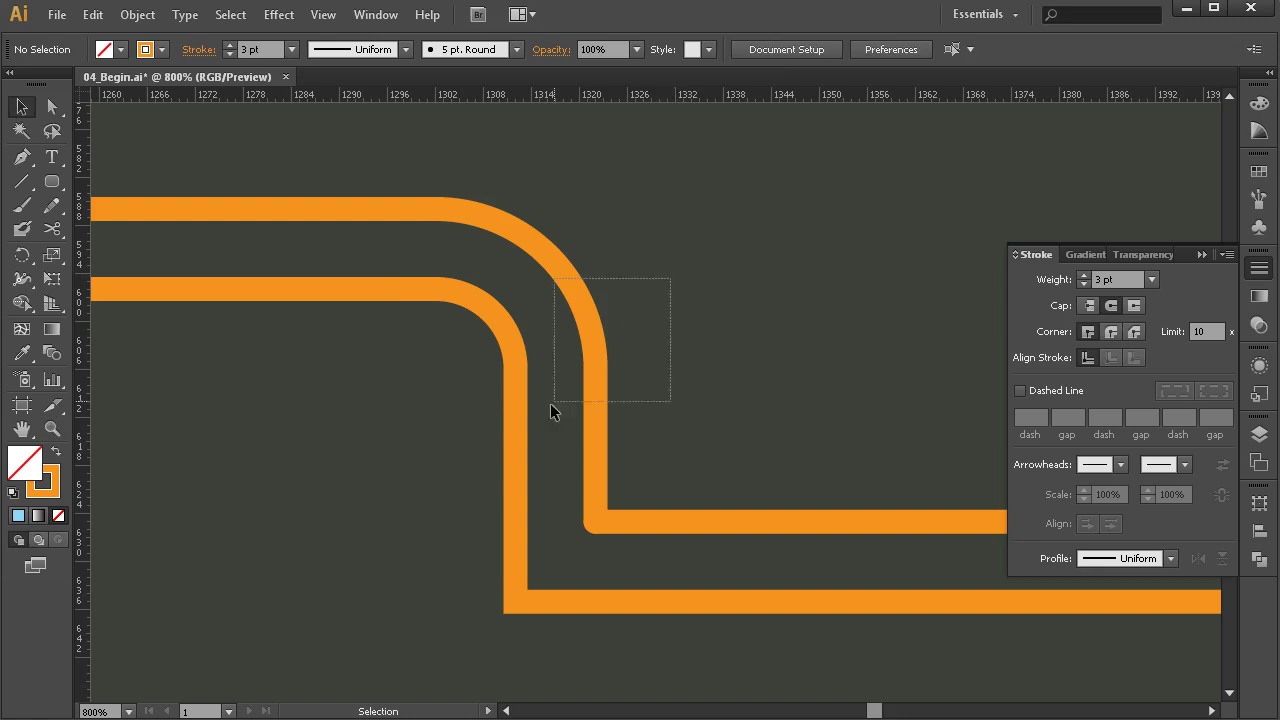
left_click(600, 365)
left_click(52, 228)
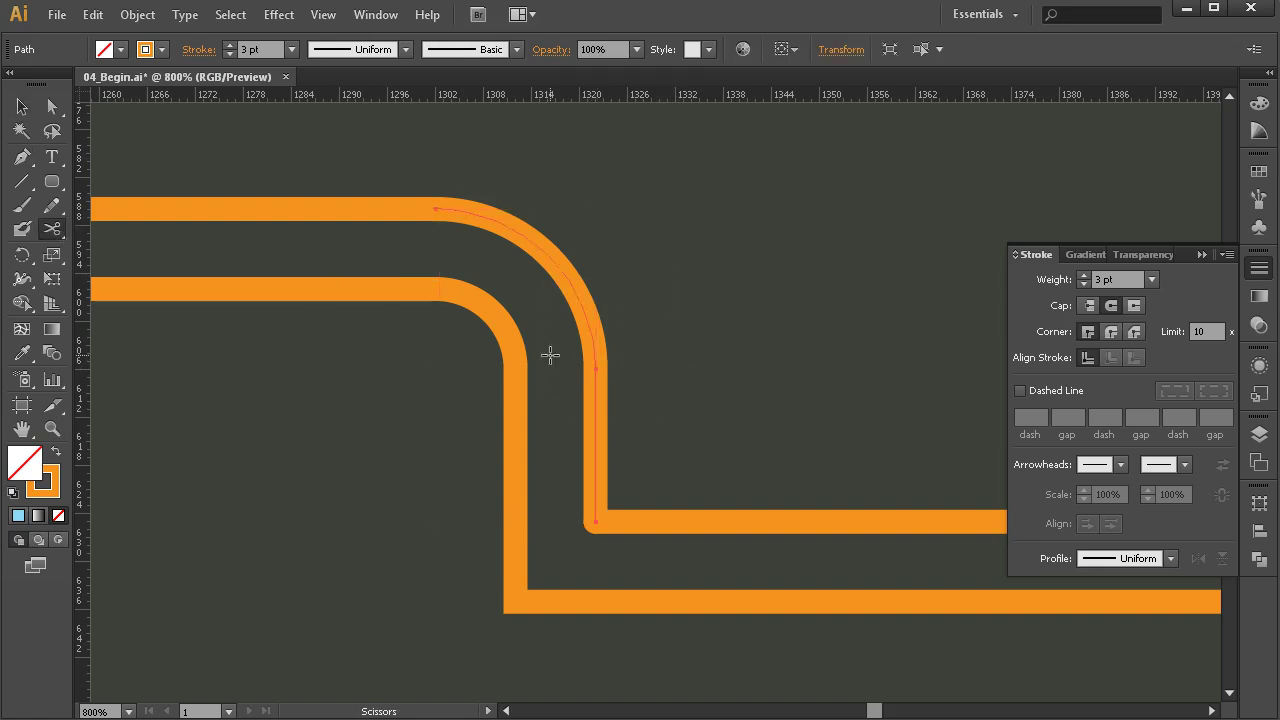
left_click(594, 369)
Shorten the short vertical segment below the tab's right curve from its upper end to open a gap.
left_click(52, 106)
left_click(22, 106)
left_click(648, 390)
left_click(596, 440)
left_click_drag(594, 369, 598, 416)
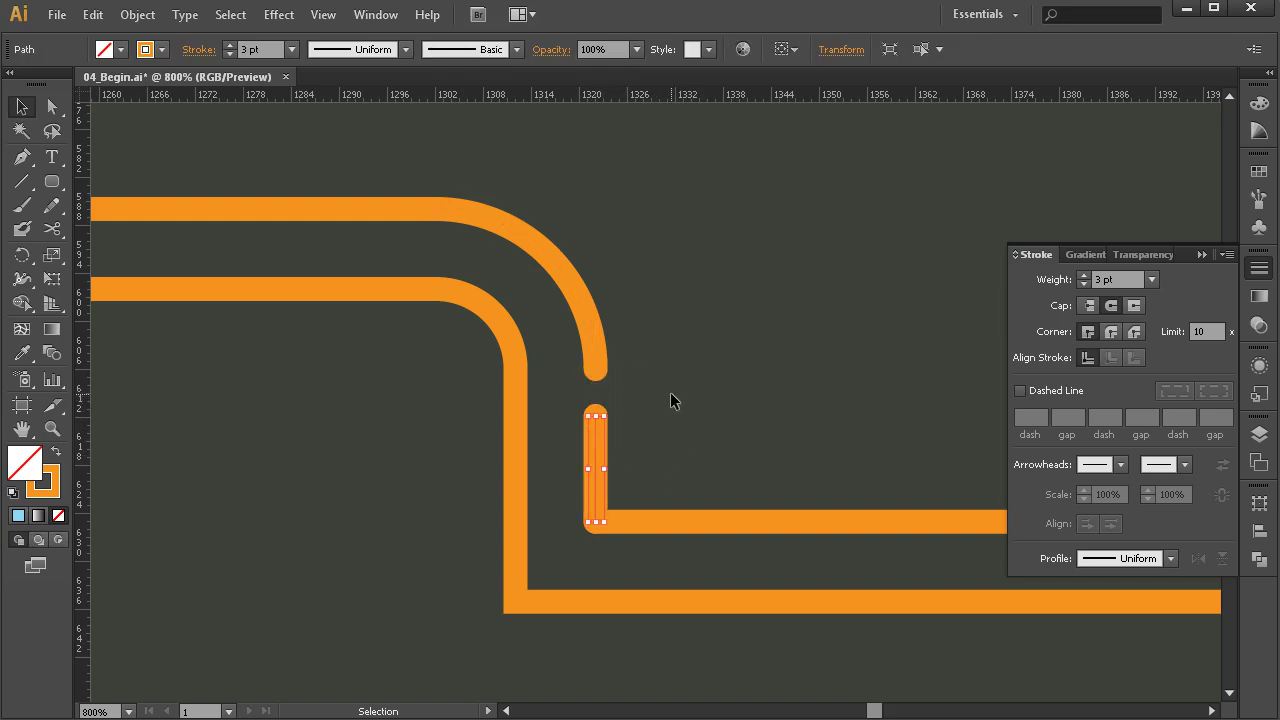
left_click(677, 461)
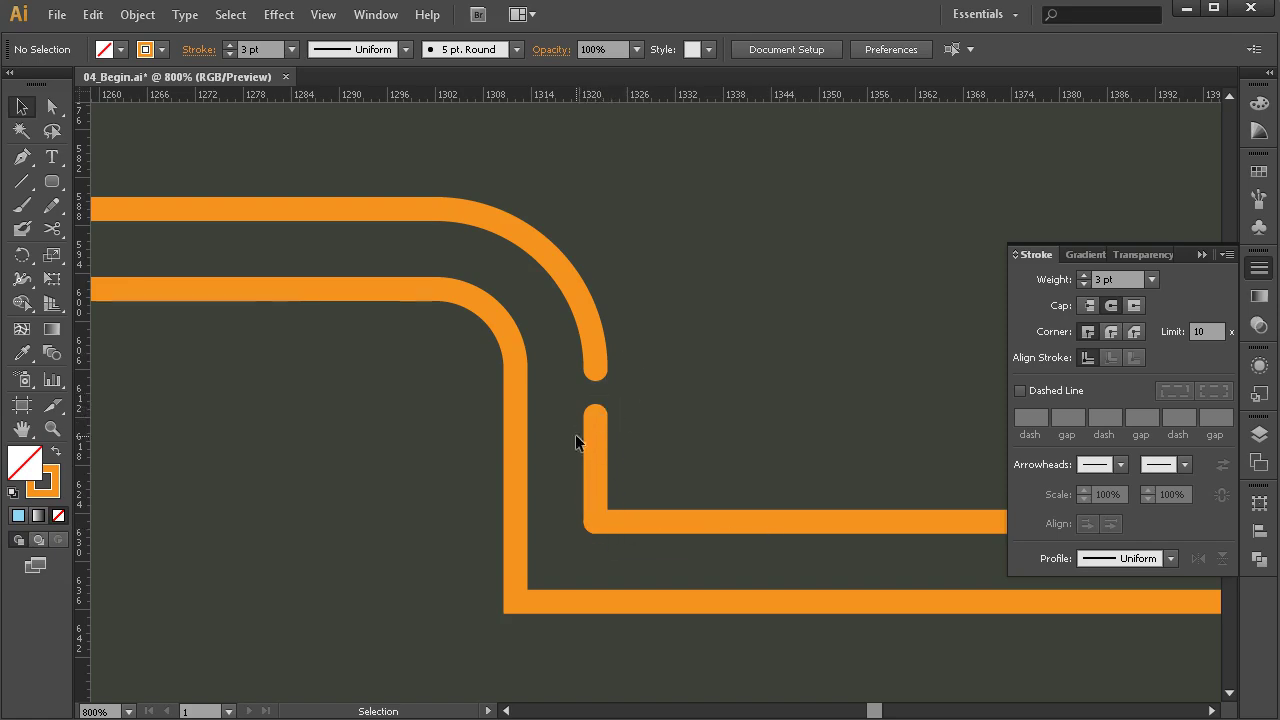
Shorten the right end of the tab's top segment and slightly widen the gap below the tab's right curve.
left_click_drag(378, 301, 529, 350)
left_click(557, 251)
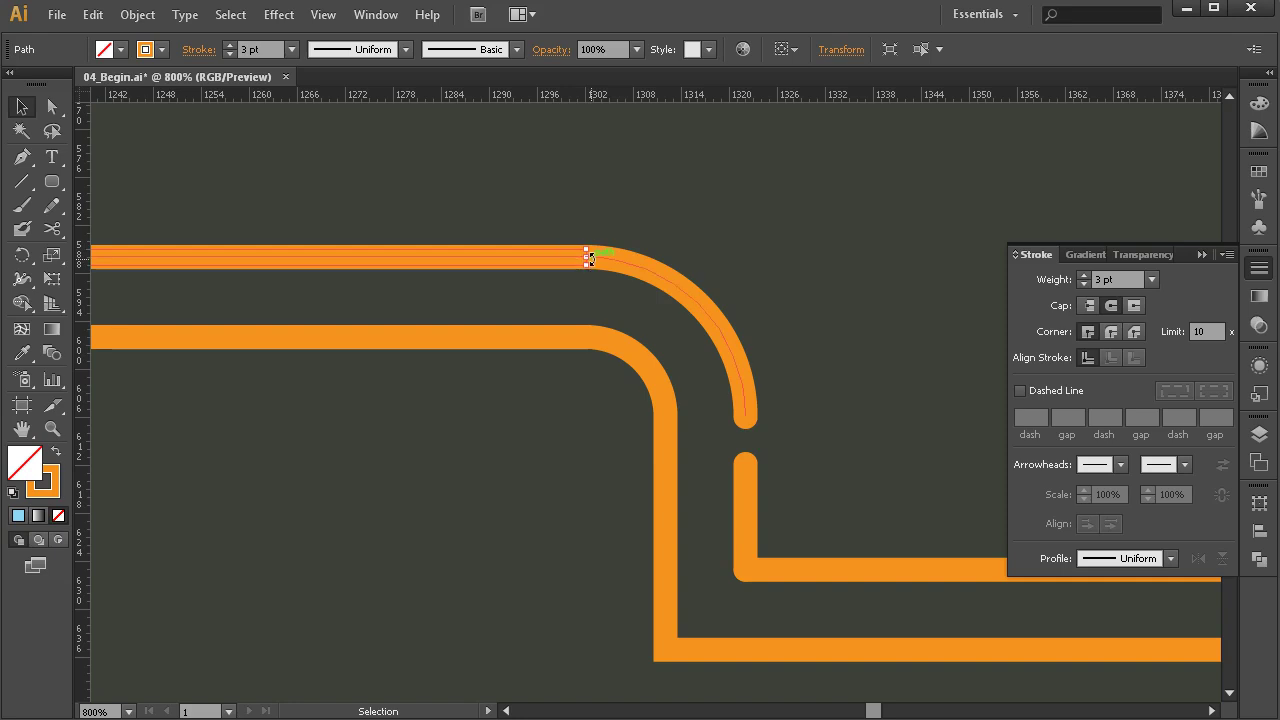
left_click_drag(588, 259, 528, 256)
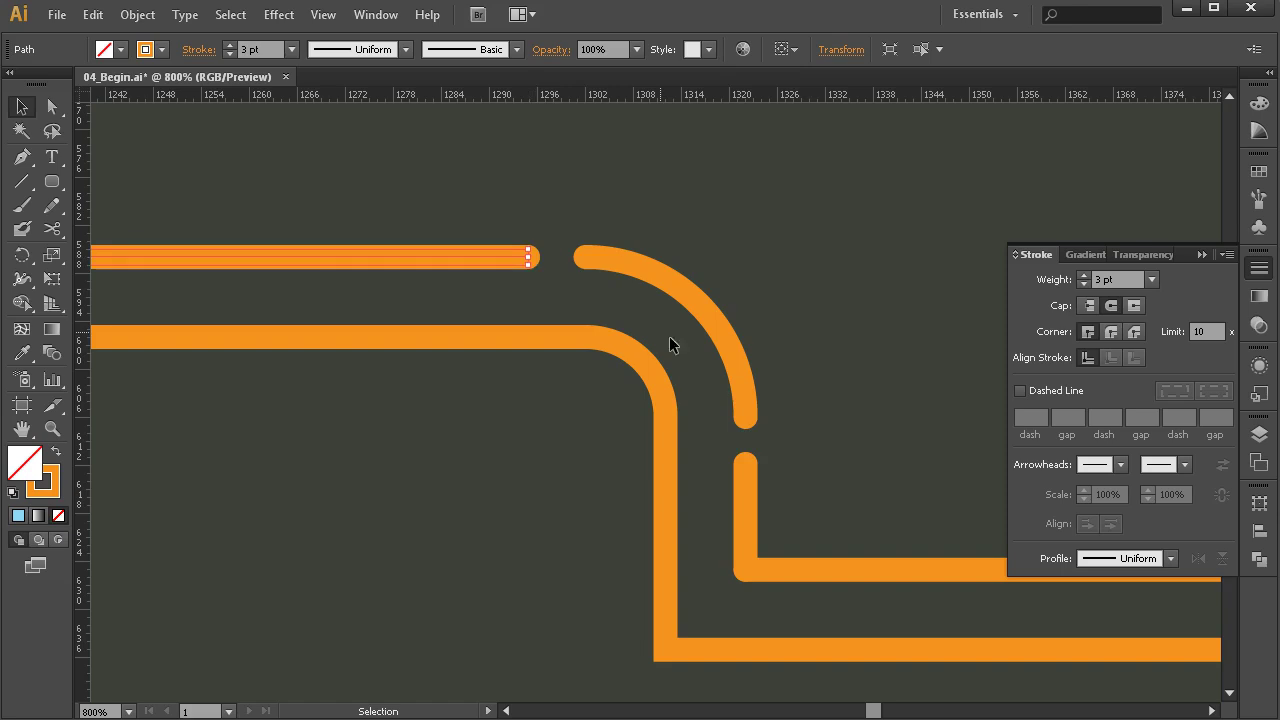
left_click_drag(746, 455, 747, 466)
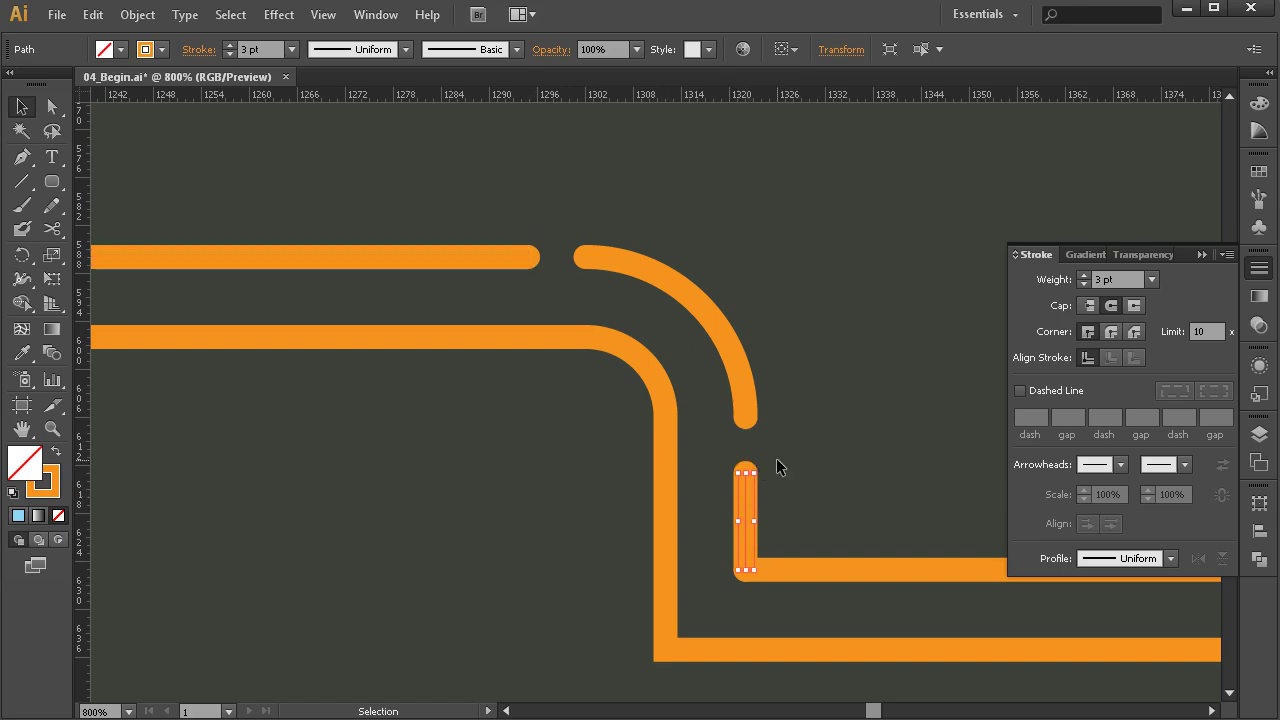
Shorten the left end of the tab's top segment to open a gap beside the left curve.
left_click(418, 412)
left_click_drag(418, 412, 886, 406)
left_click_drag(330, 380, 449, 340)
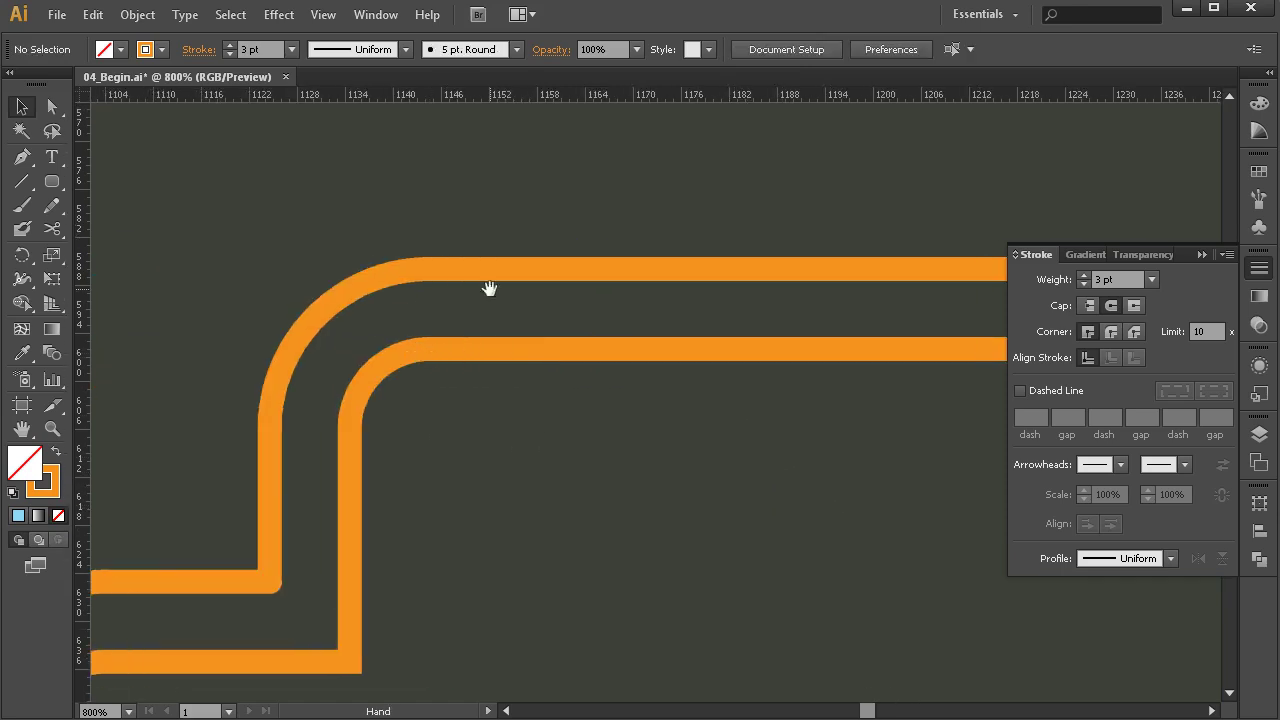
left_click(437, 277)
left_click_drag(431, 267, 480, 268)
Shorten the short vertical segment below the tab's left curve from its upper end to open a gap.
left_click_drag(300, 463, 392, 377)
left_click_drag(429, 313, 428, 360)
left_click(449, 297)
Try stretching the tab's left curve downward and undo the stretch.
left_click(422, 316)
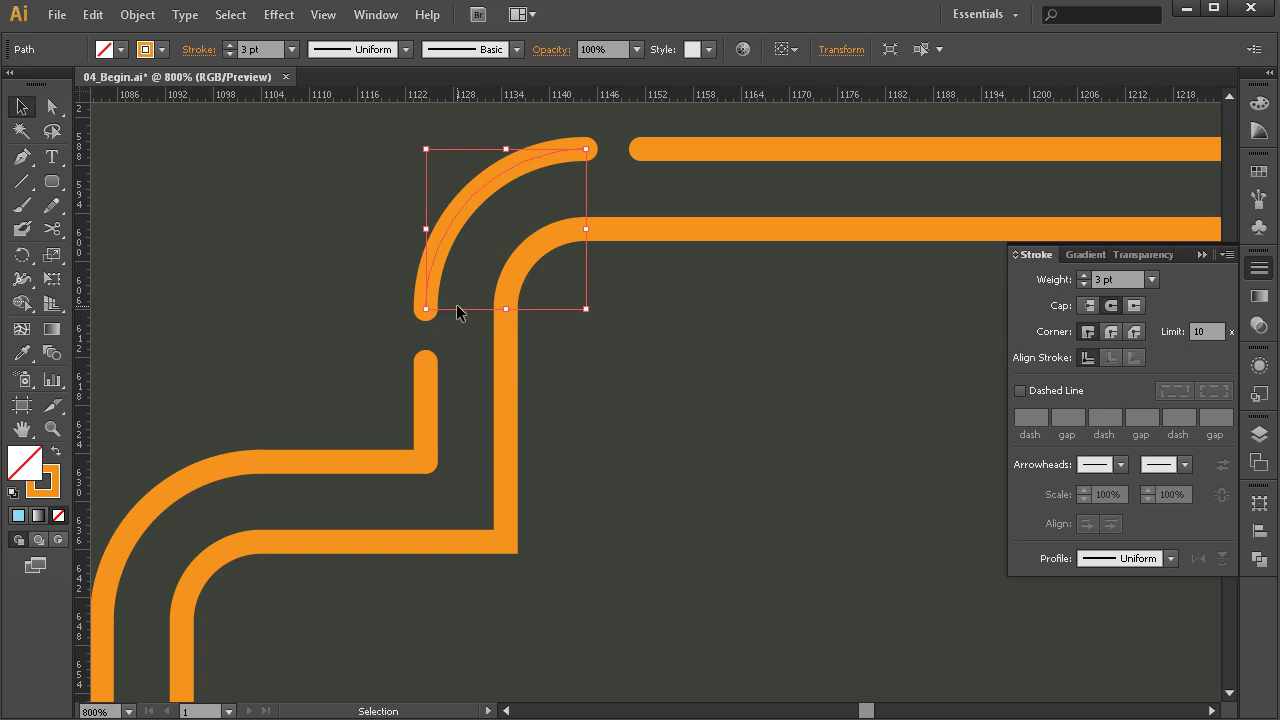
left_click_drag(506, 309, 506, 361)
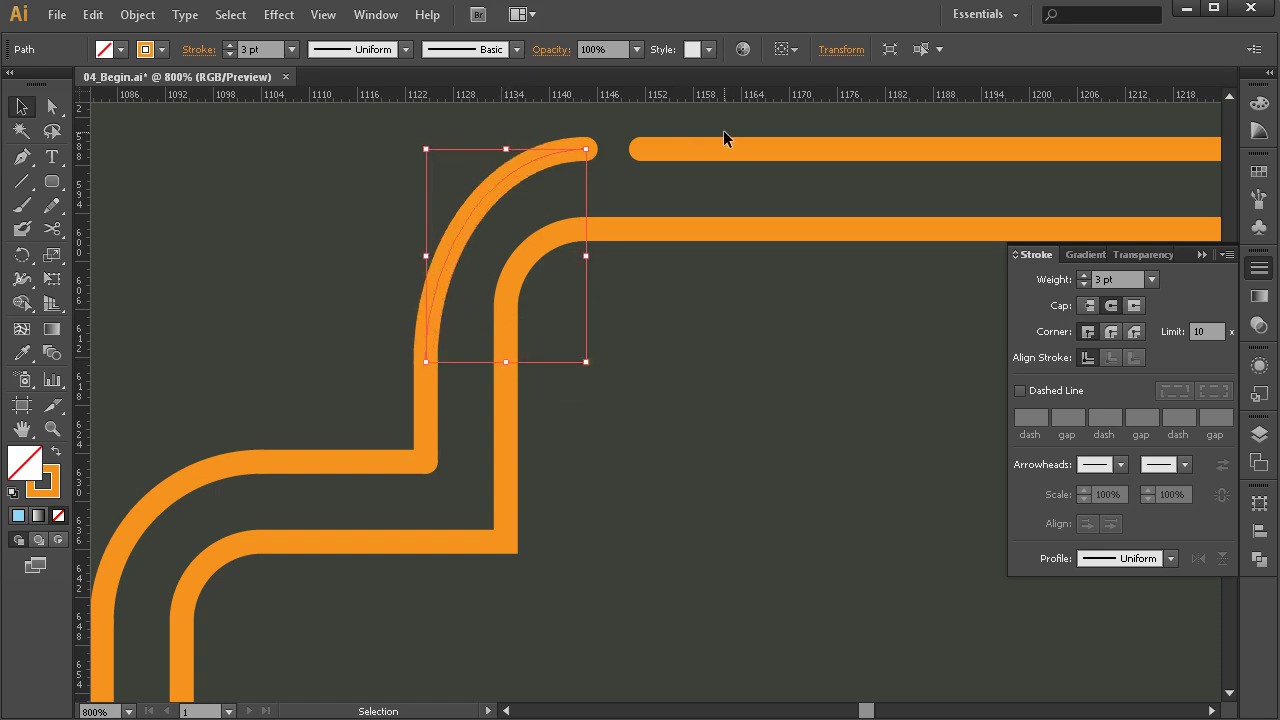
key("ctrl+z")
Cut the outer outline with the Scissors tool where the body's upper-left curve meets the short horizontal segment.
scroll(695, 285, "down", 3)
scroll(695, 285, "left", 3)
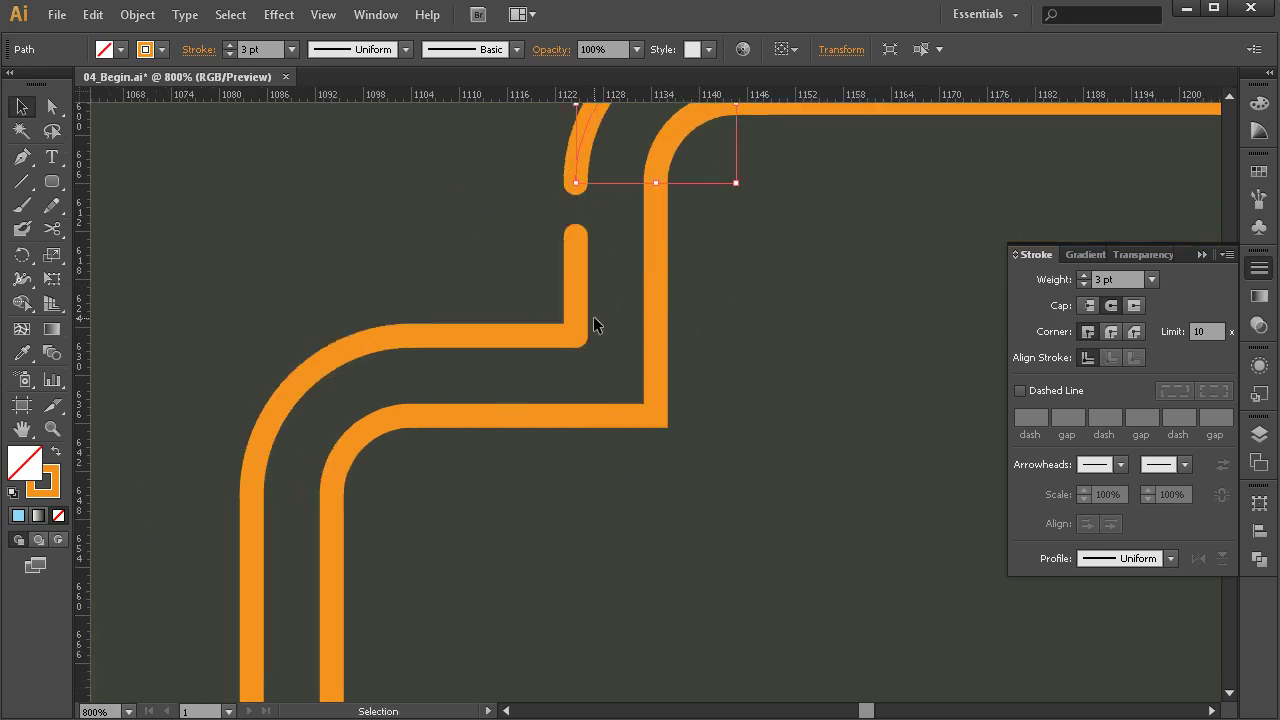
left_click(423, 340)
key("c")
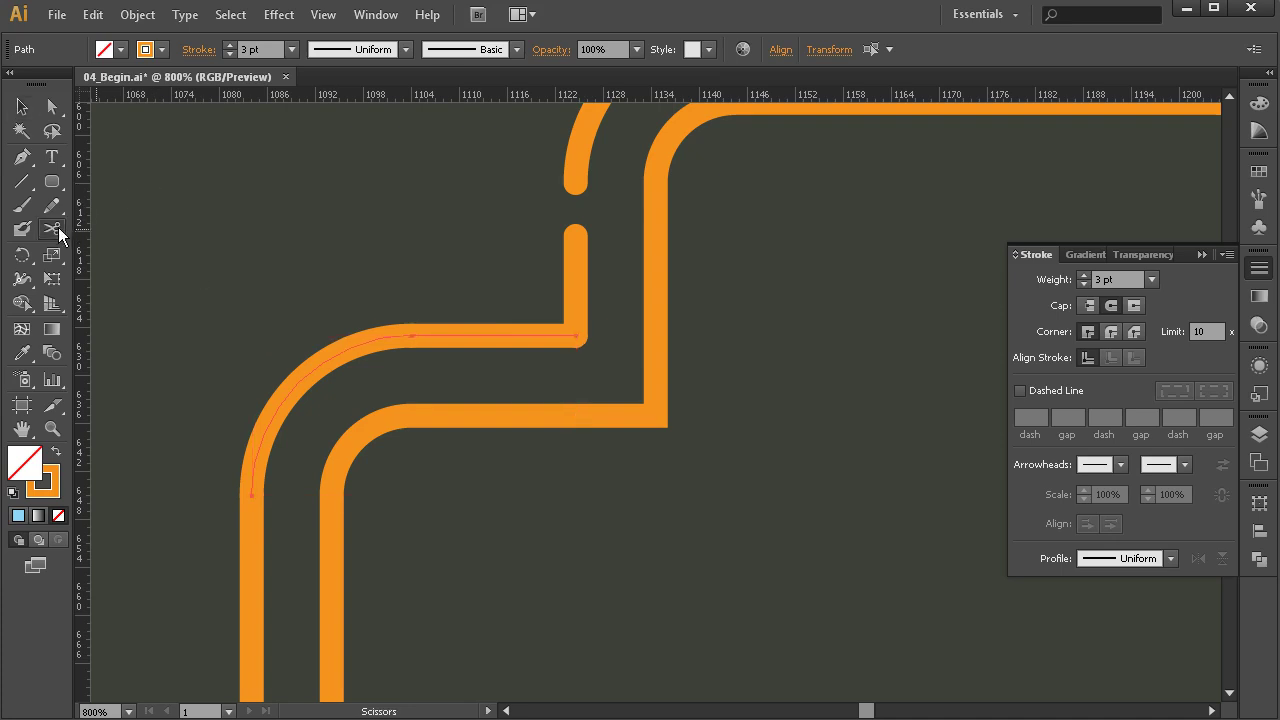
left_click(414, 336)
left_click(829, 394)
left_click(411, 335)
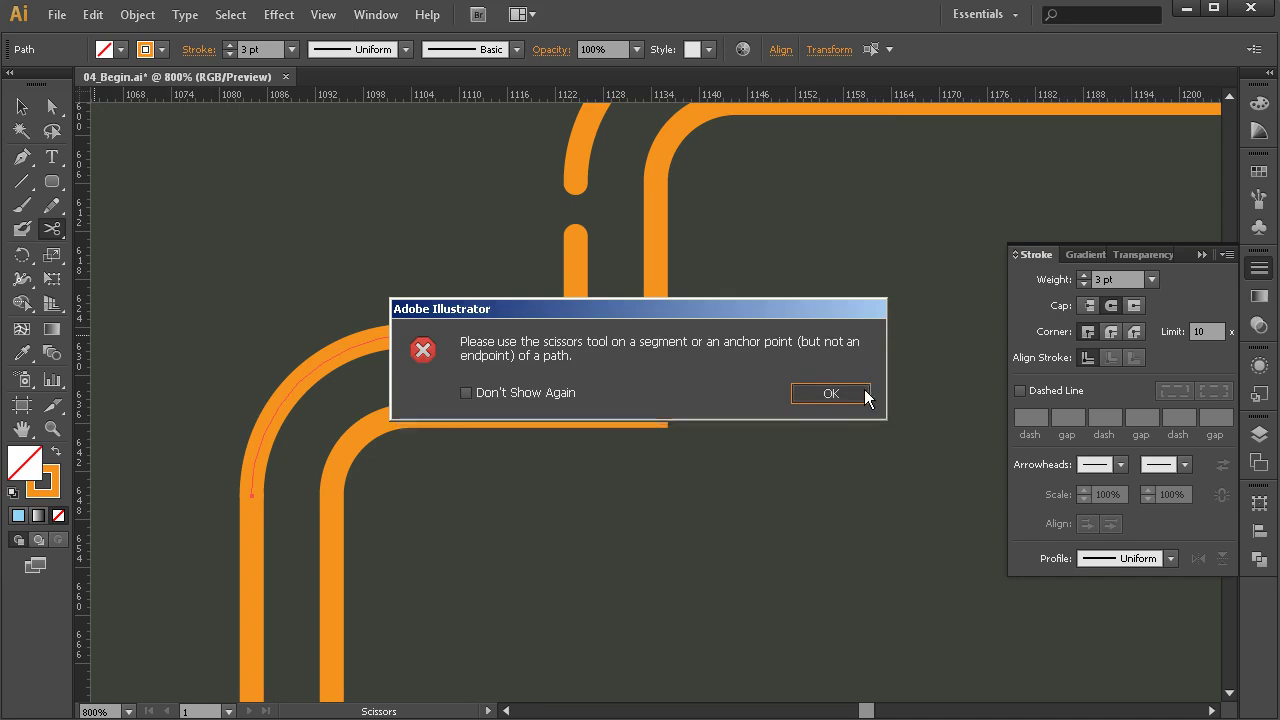
left_click(866, 393)
Shorten the segments adjoining the body's upper-left curve, including the top of the left side, to open gaps.
left_click(50, 106)
left_click(451, 234)
left_click_drag(486, 258, 466, 337)
left_click(21, 106)
left_click_drag(469, 384, 563, 167)
left_click(340, 398)
left_click_drag(345, 271, 342, 334)
Shorten the lower end of the outer outline's left side to open a gap above the lower-left curve.
left_click(557, 463)
left_click_drag(548, 690, 572, 456)
mouse_move(559, 357)
left_mouse_down()
mouse_move(566, 409)
mouse_move(574, 326)
mouse_move(581, 532)
mouse_move(566, 386)
left_mouse_up()
left_click_drag(545, 690, 534, 440)
left_click(397, 331)
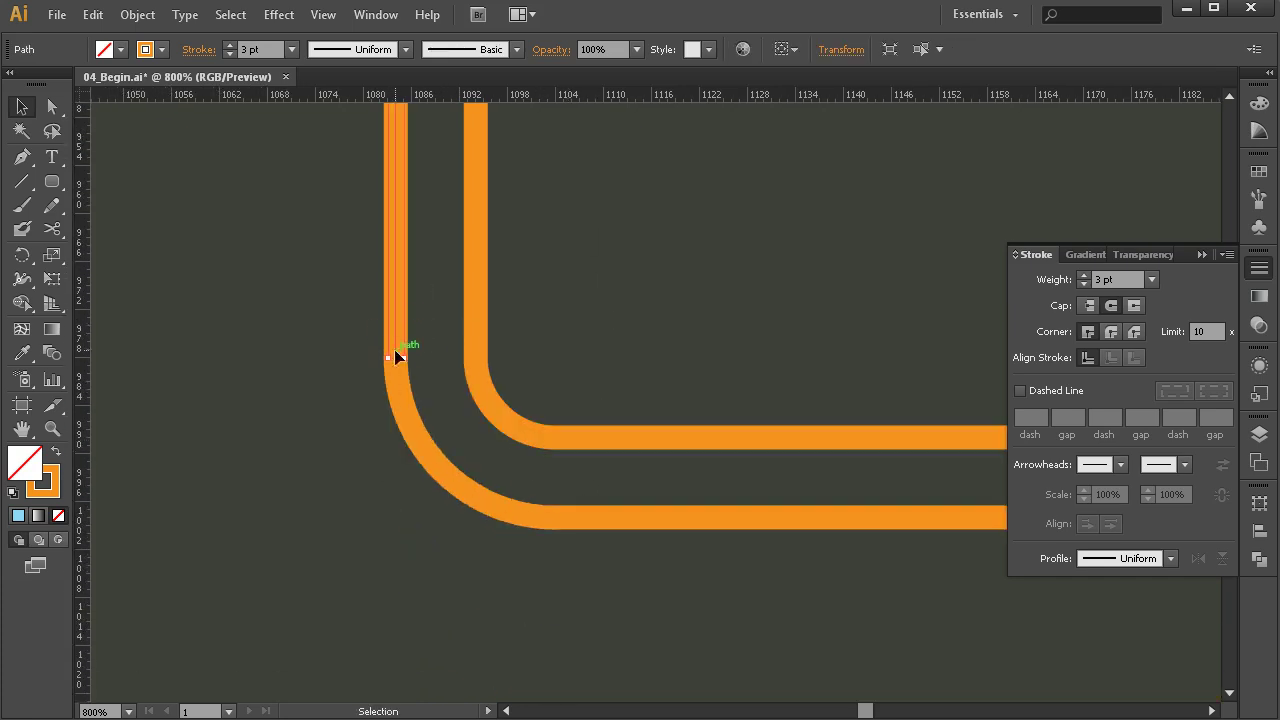
left_click_drag(399, 357, 396, 313)
Shorten the left end of the outer outline's bottom segment to open a gap beside the lower-left curve.
scroll(457, 451, "right", 3)
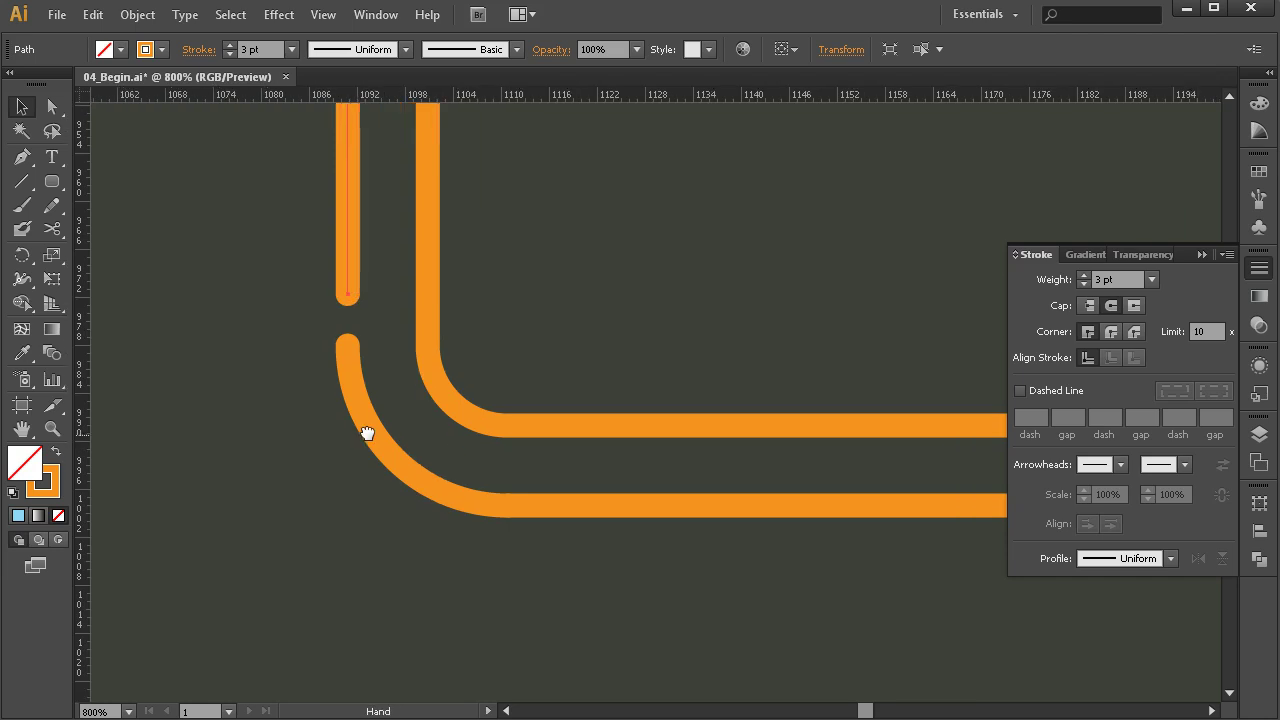
left_click(477, 493)
mouse_move(440, 495)
left_mouse_down()
mouse_move(505, 505)
mouse_move(491, 492)
left_mouse_up()
left_click(584, 562)
left_click(558, 553)
Shorten the right end of the outer outline's bottom segment to open a gap beside the lower-right curve.
mouse_move(749, 566)
left_mouse_down()
mouse_move(623, 512)
mouse_move(314, 494)
mouse_move(831, 468)
mouse_move(134, 457)
left_mouse_up()
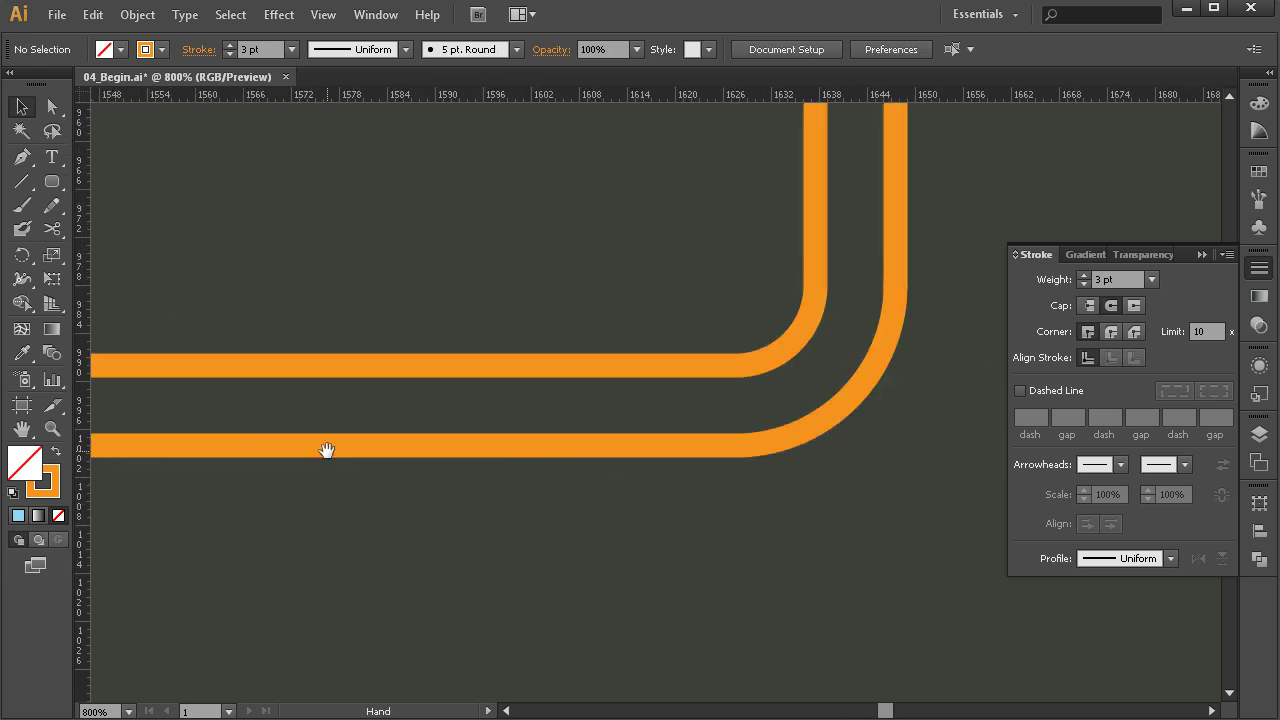
left_click_drag(506, 447, 502, 482)
left_click(630, 482)
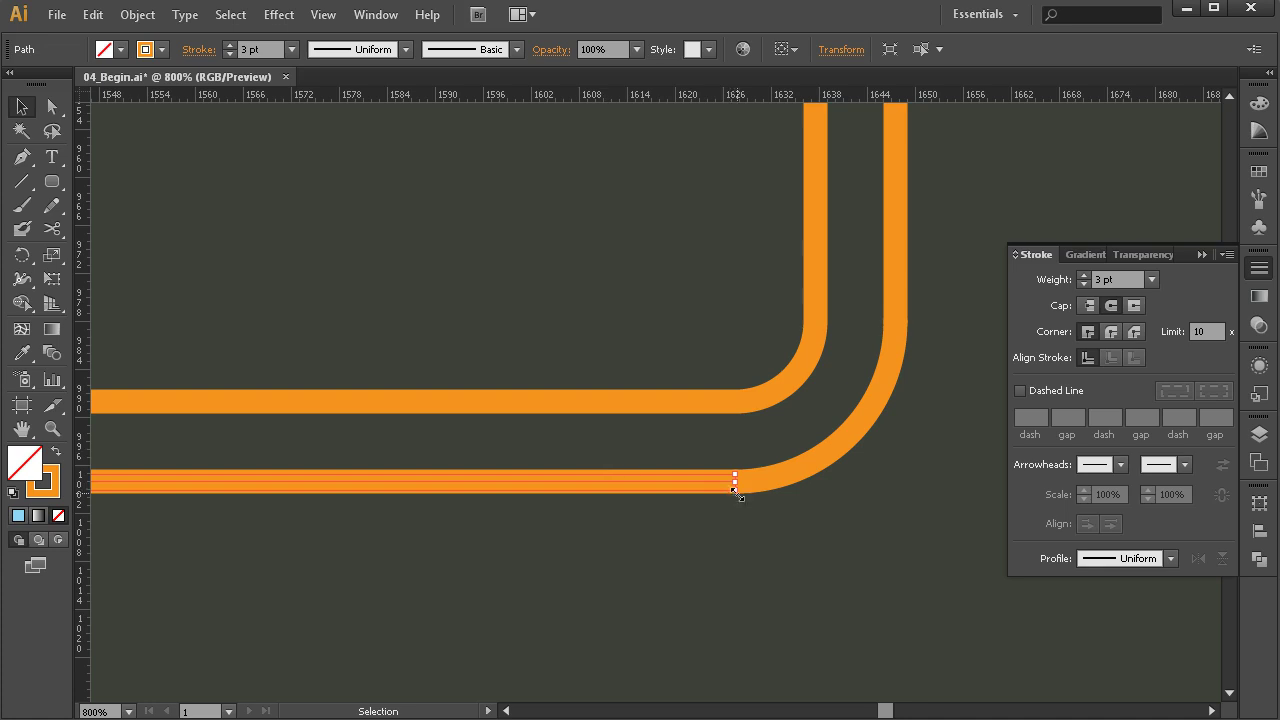
left_click_drag(735, 483, 681, 489)
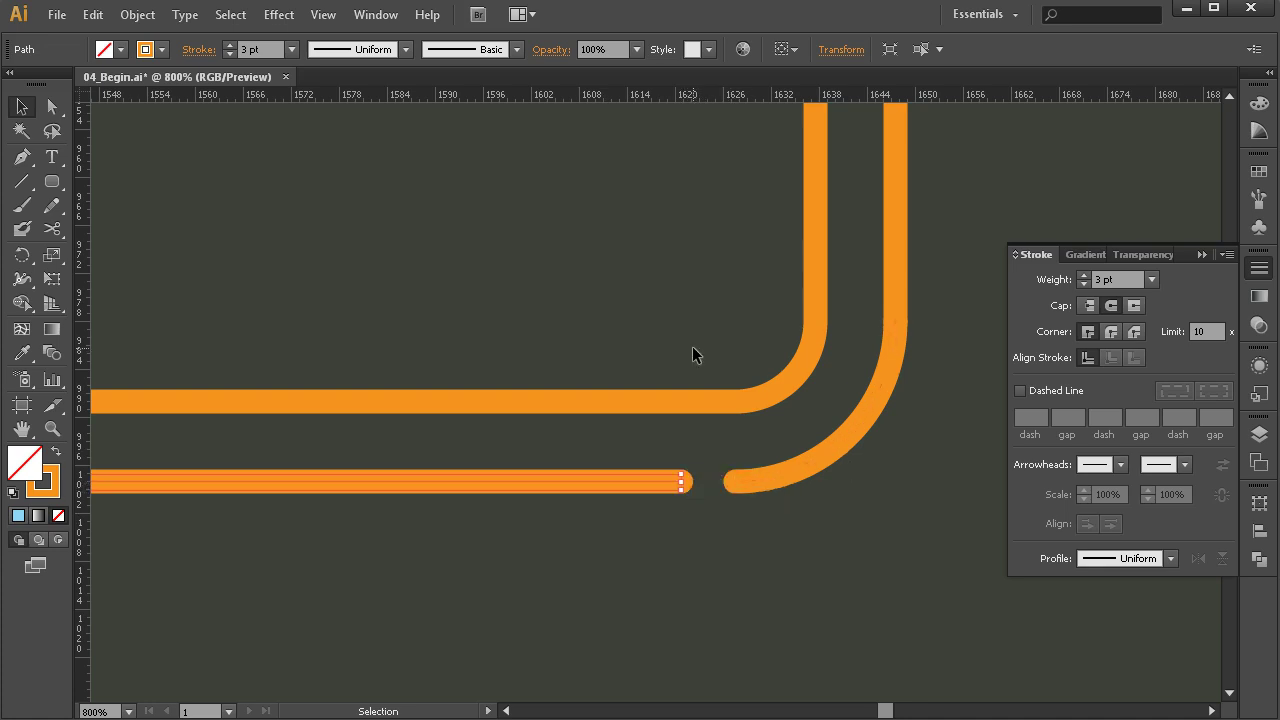
Shorten the outer outline's right side at both ends to open gaps beside the lower-right and upper-right curves.
left_click_drag(750, 380, 466, 543)
mouse_move(596, 508)
left_mouse_down()
mouse_move(604, 521)
mouse_move(601, 466)
left_mouse_up()
left_click_drag(716, 375, 729, 563)
mouse_move(694, 466)
left_mouse_down()
mouse_move(706, 371)
mouse_move(677, 591)
left_mouse_up()
left_click_drag(651, 286, 672, 418)
left_click_drag(601, 378, 602, 422)
Shorten the right end of the body's top segment and adjust its gap beside the upper-right curve.
scroll(489, 417, "up", 3)
scroll(489, 417, "left", 3)
left_click_drag(534, 254, 484, 357)
left_click_drag(610, 313, 580, 314)
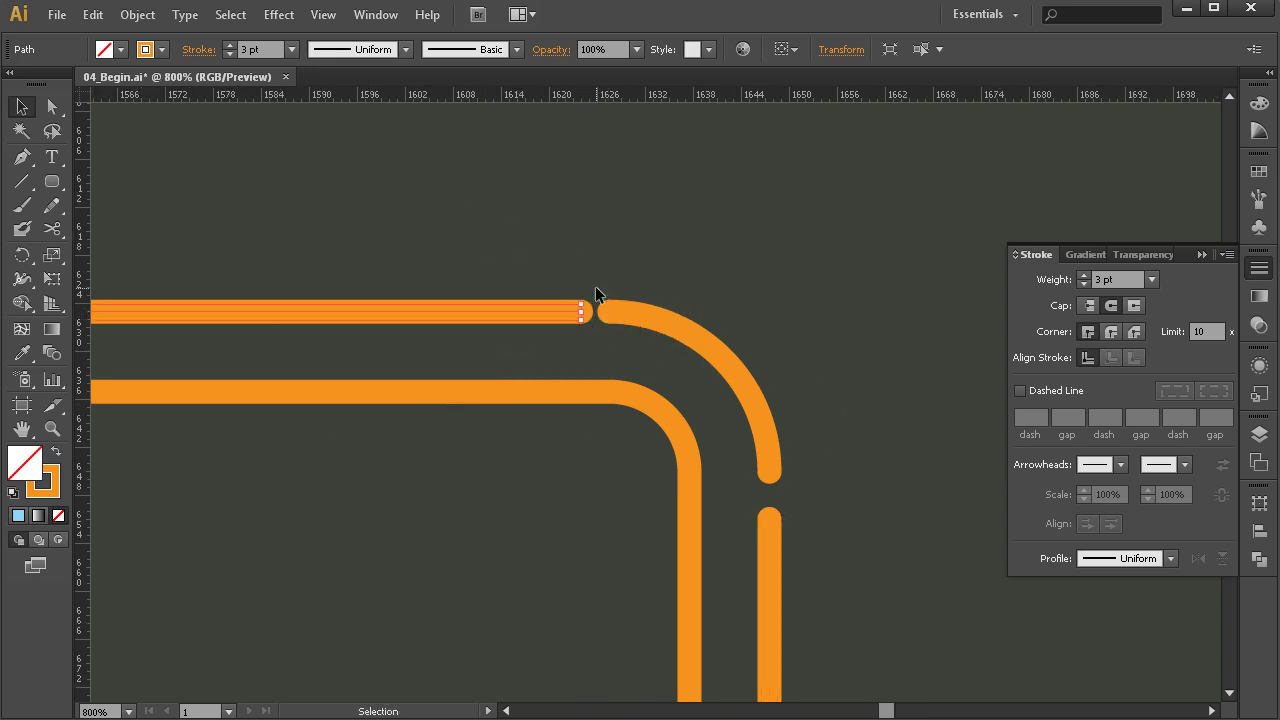
left_click(146, 16)
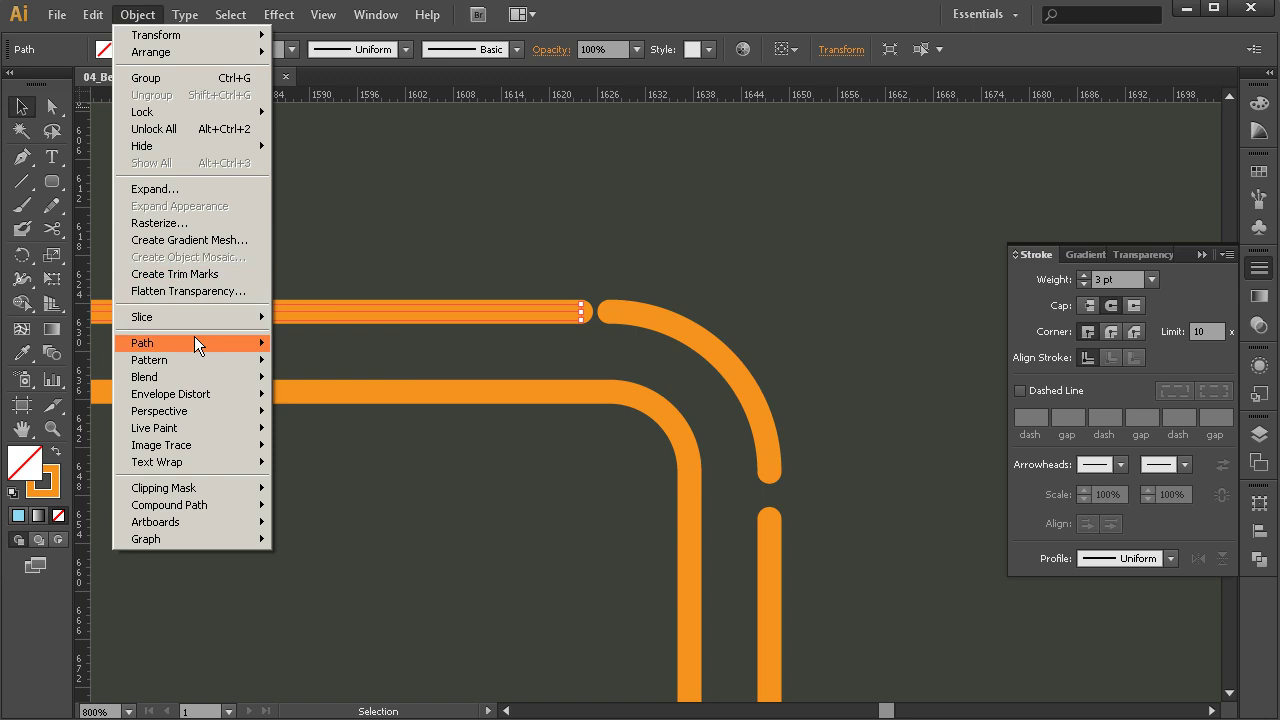
mouse_move(230, 342)
left_click(516, 228)
left_click(560, 313)
left_click_drag(580, 312, 556, 313)
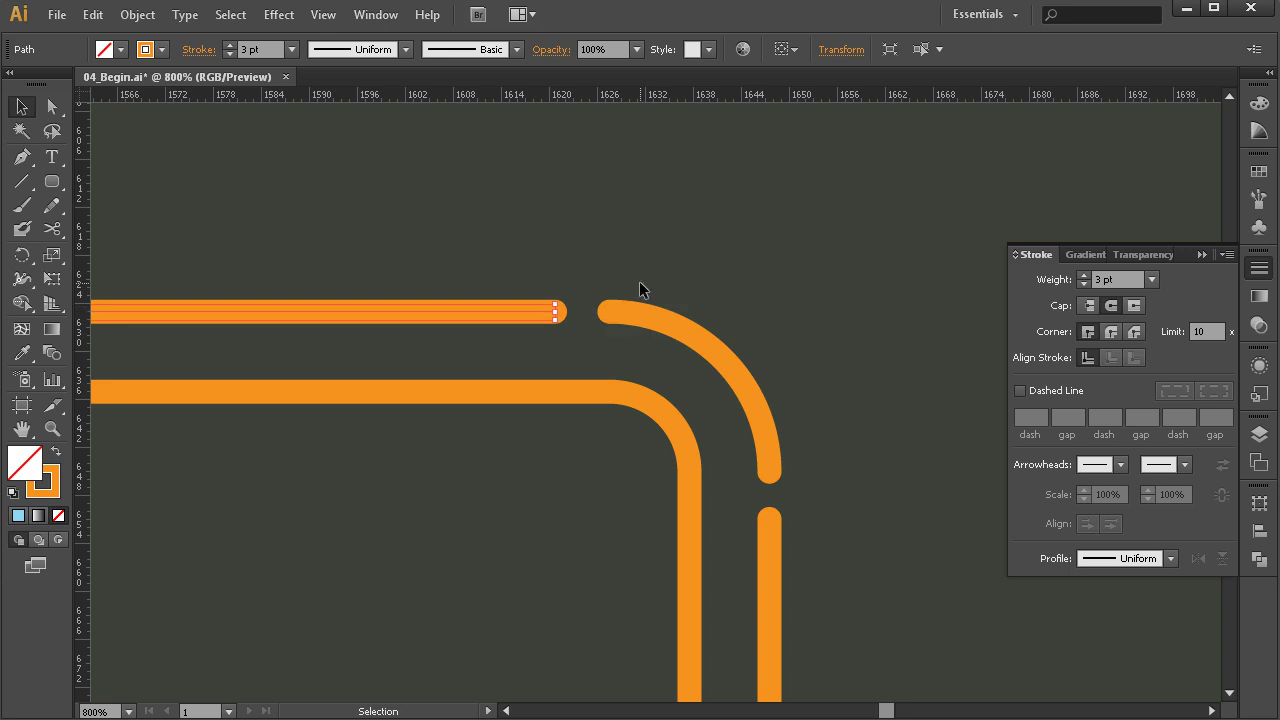
left_click_drag(556, 313, 566, 313)
left_click(583, 368)
Examine the gaps around the whole folder frame and compare them with the phone frame.
key("z")
left_click(314, 383, "alt")
left_click(430, 390, "alt")
left_click(551, 400, "alt")
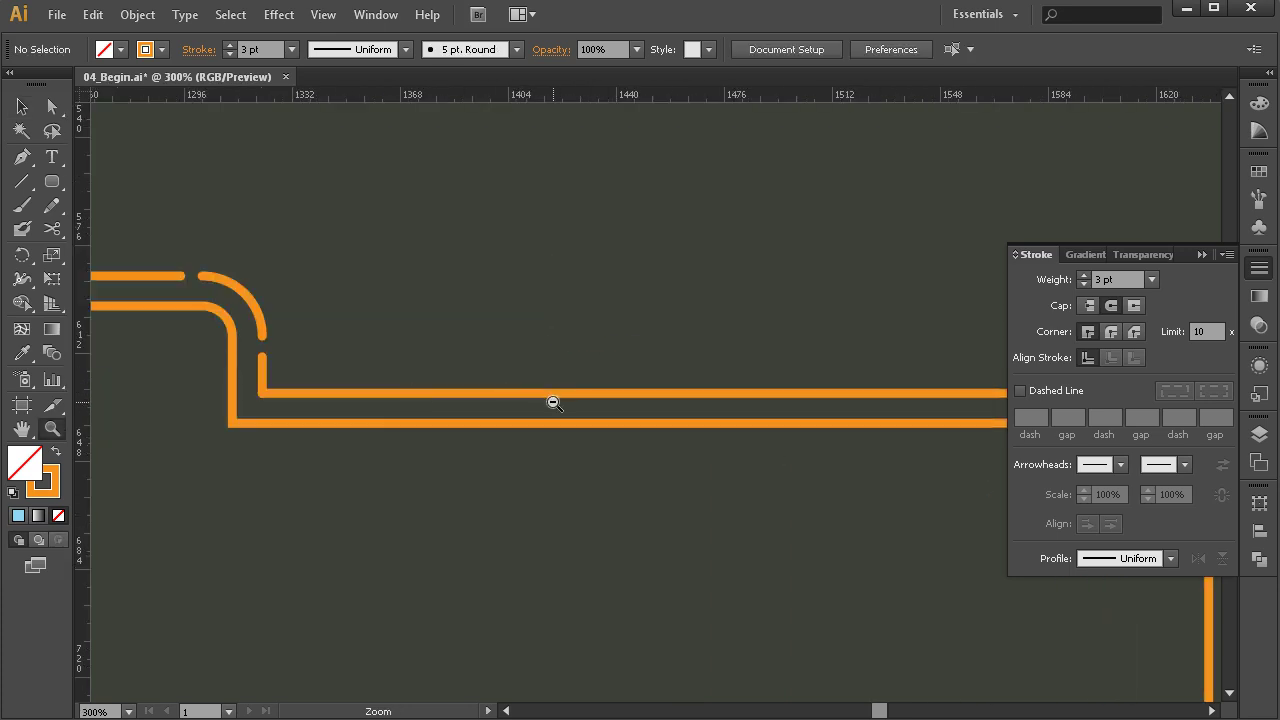
left_click(627, 422, "alt")
left_click(710, 462, "alt")
left_click(659, 473, "alt")
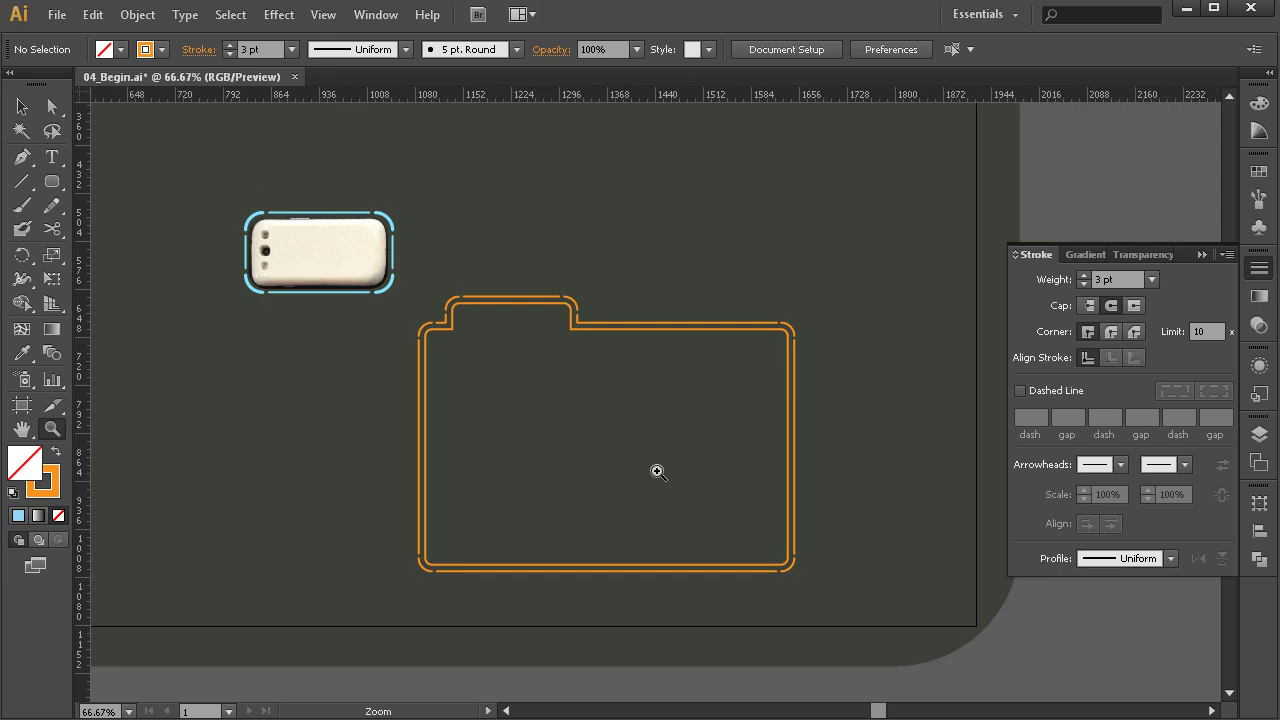
left_click(709, 517)
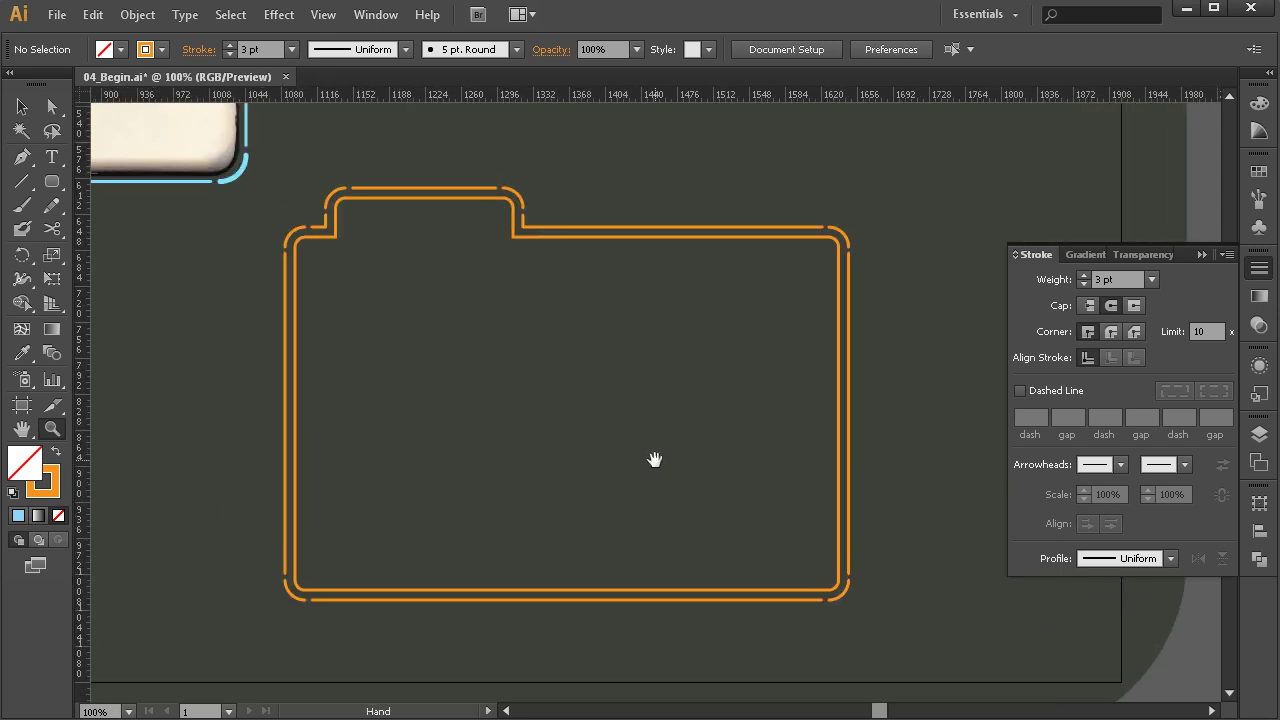
left_click(51, 108)
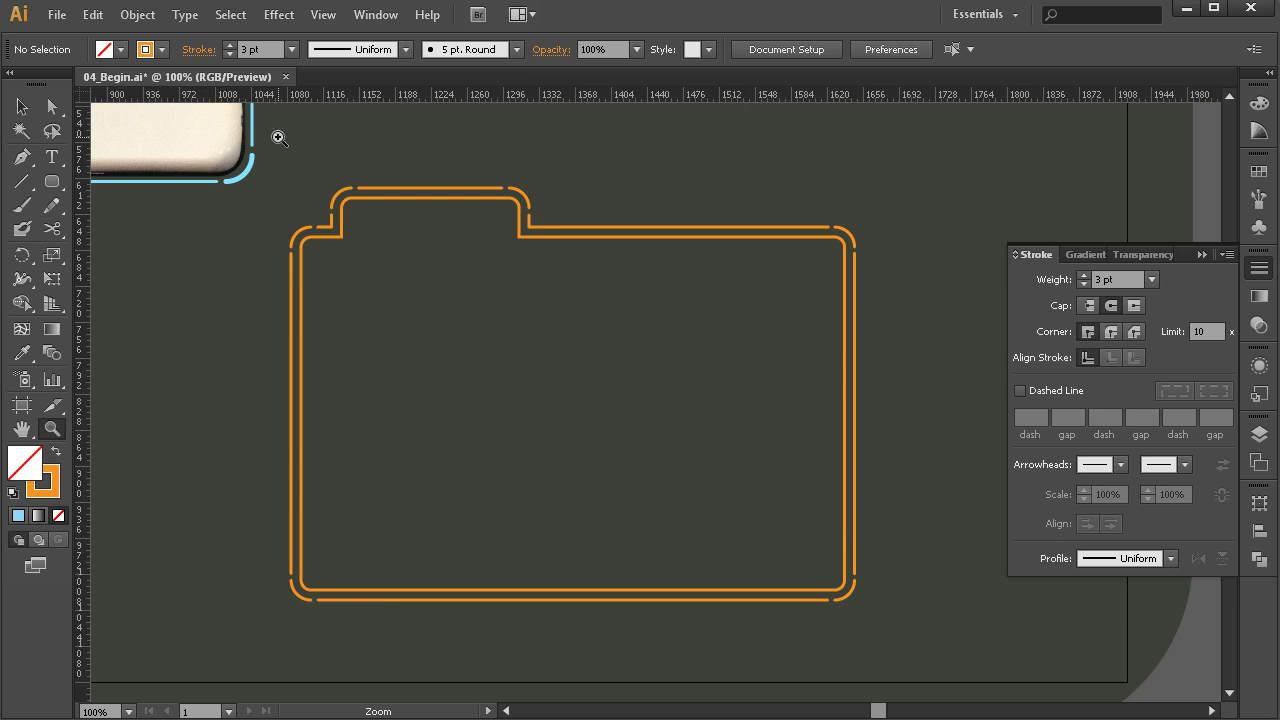
left_click(30, 97)
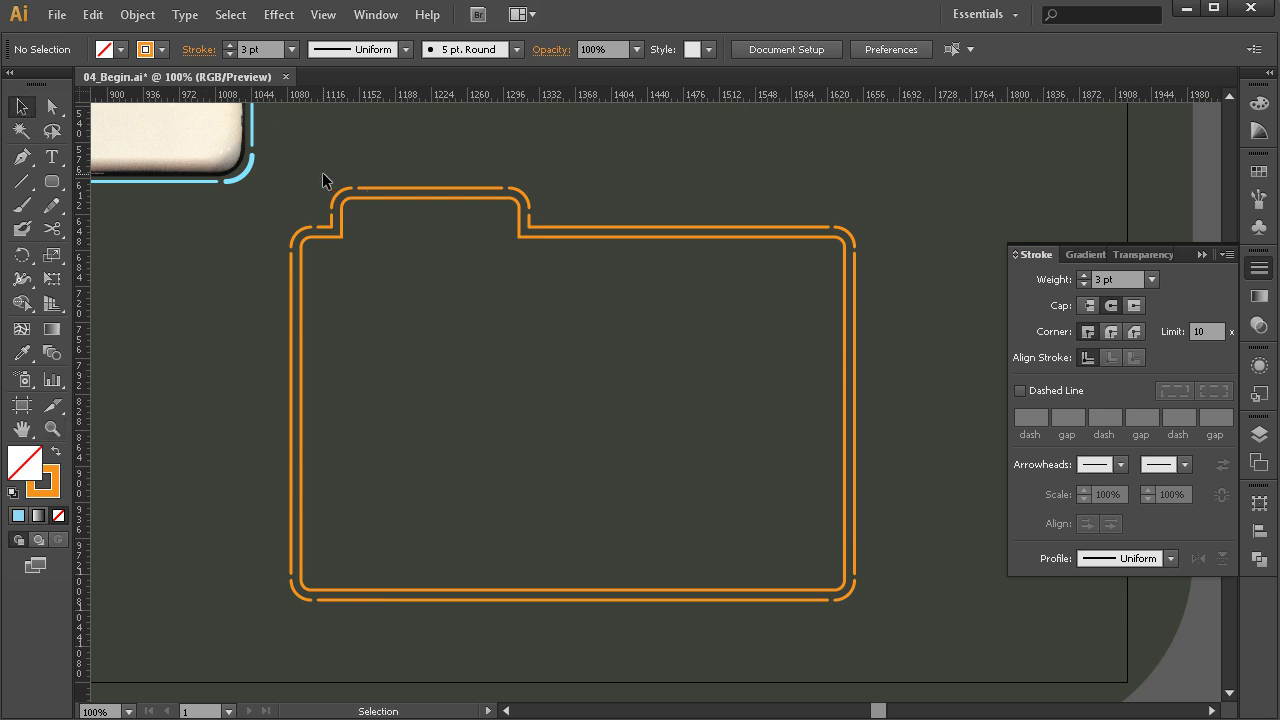
left_click_drag(345, 210, 346, 212)
left_click(291, 232, "shift")
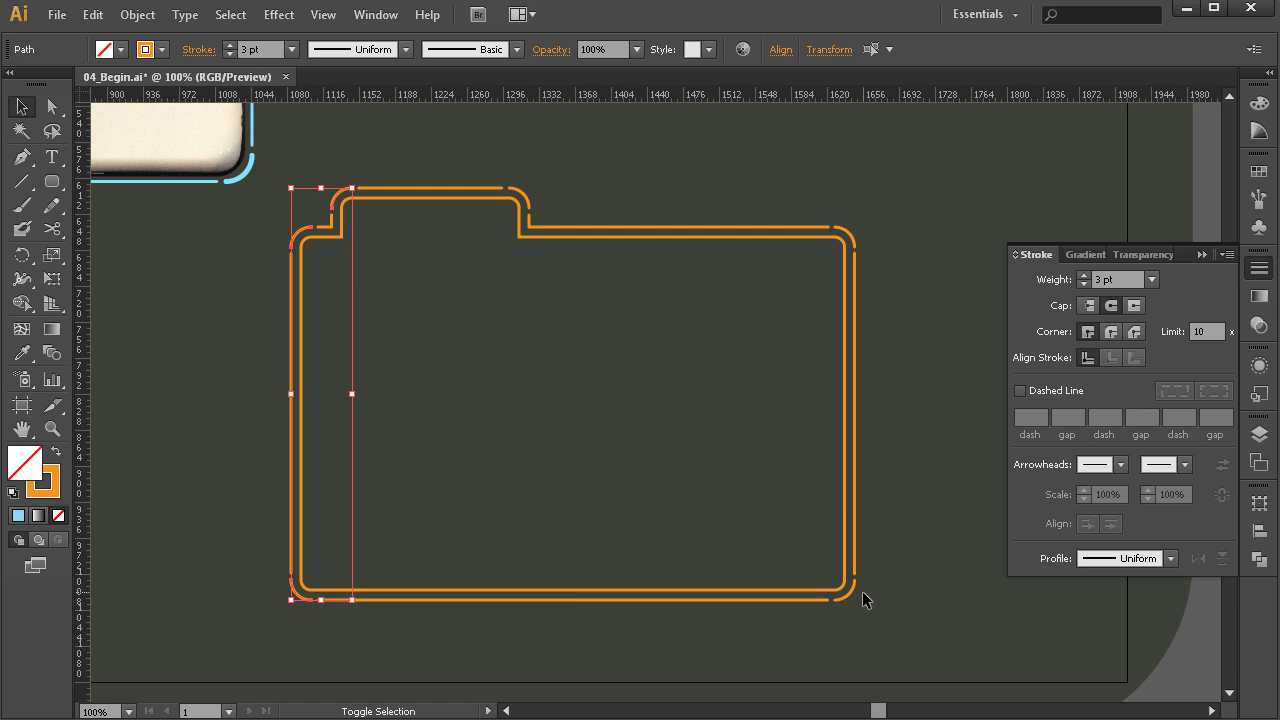
left_click_drag(860, 651, 757, 206)
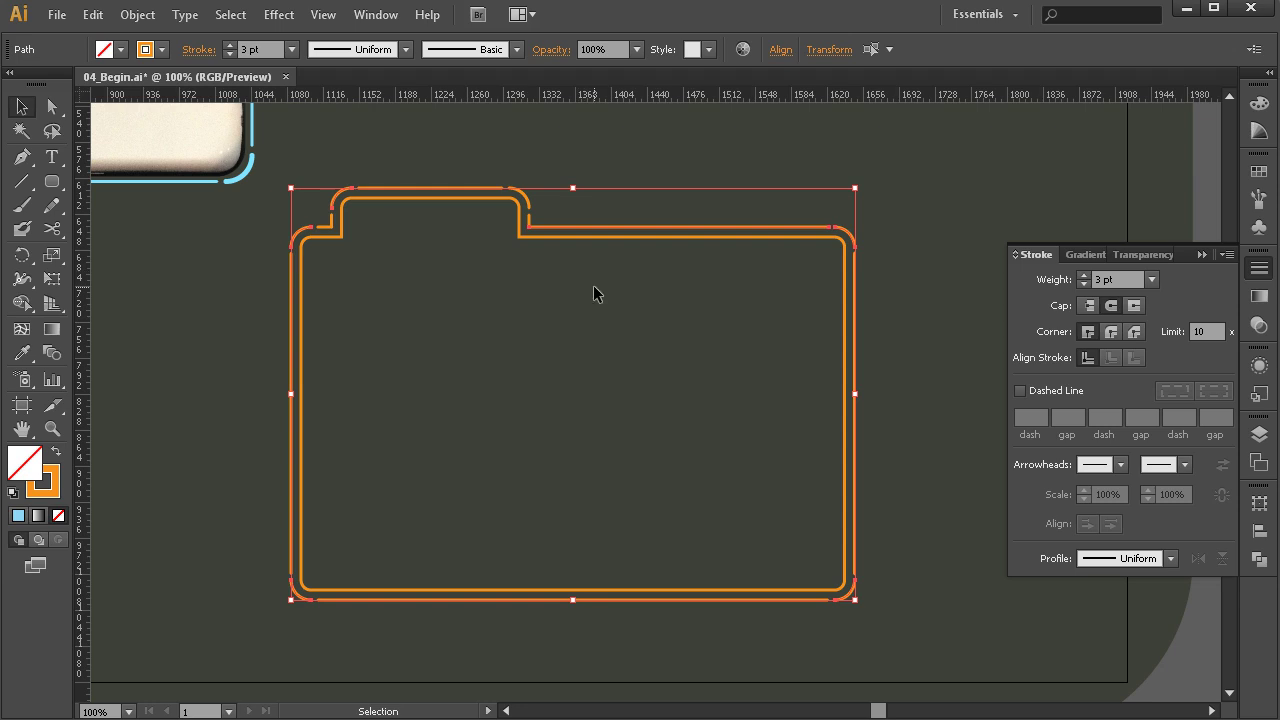
left_click(593, 192)
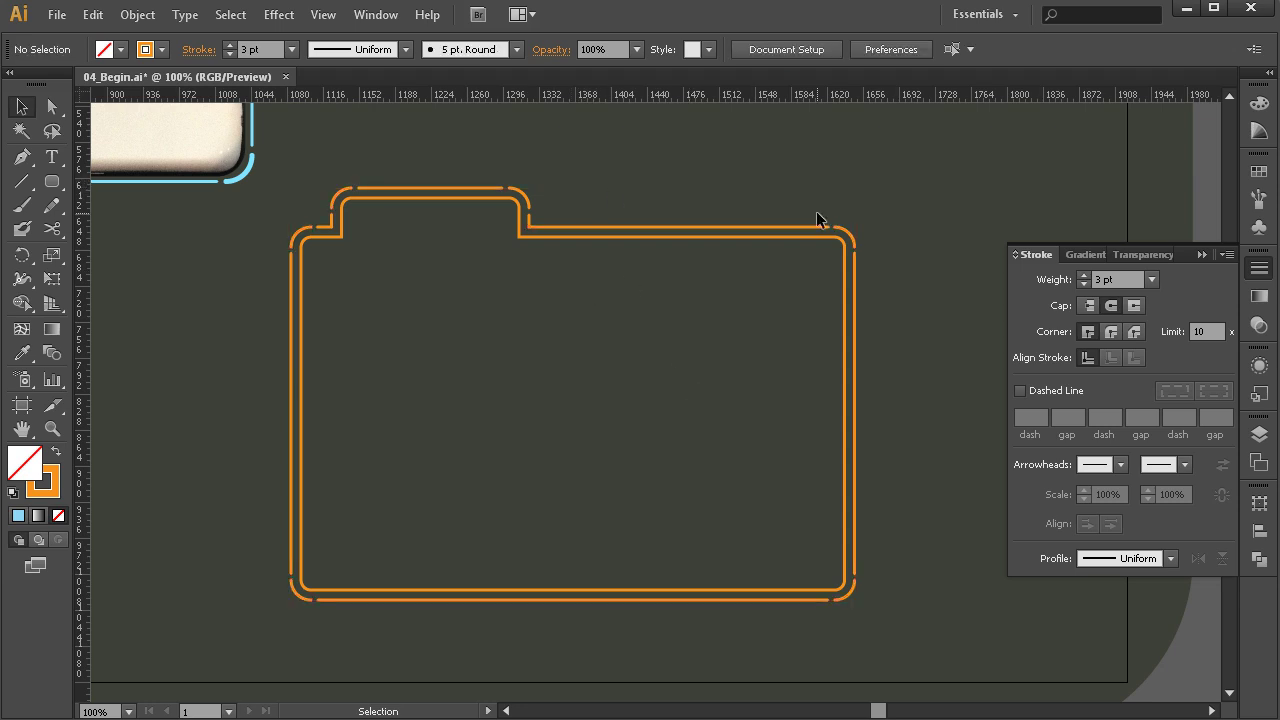
Set the stroke weight of the corner curves in the folder's outer outline to 5 pt.
left_click(522, 193)
left_click_drag(320, 181, 339, 201)
left_click_drag(274, 245, 308, 232)
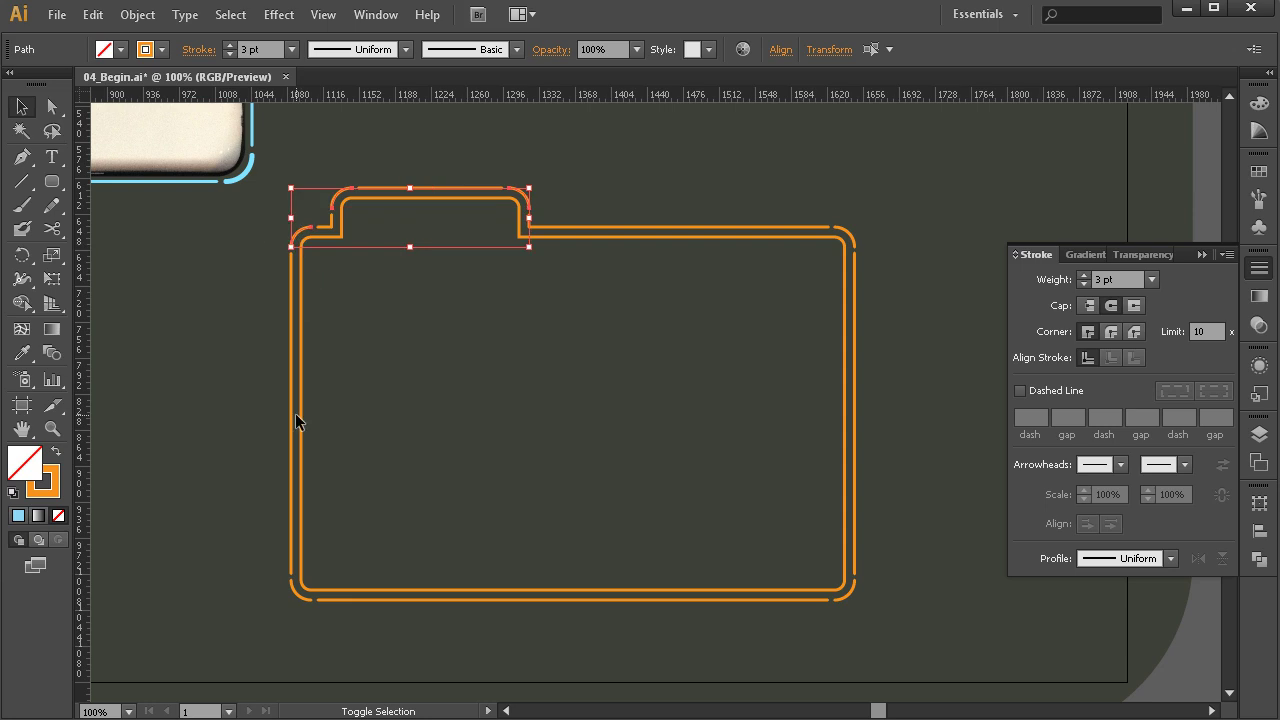
left_click_drag(293, 614, 304, 590)
left_click_drag(863, 631, 846, 590)
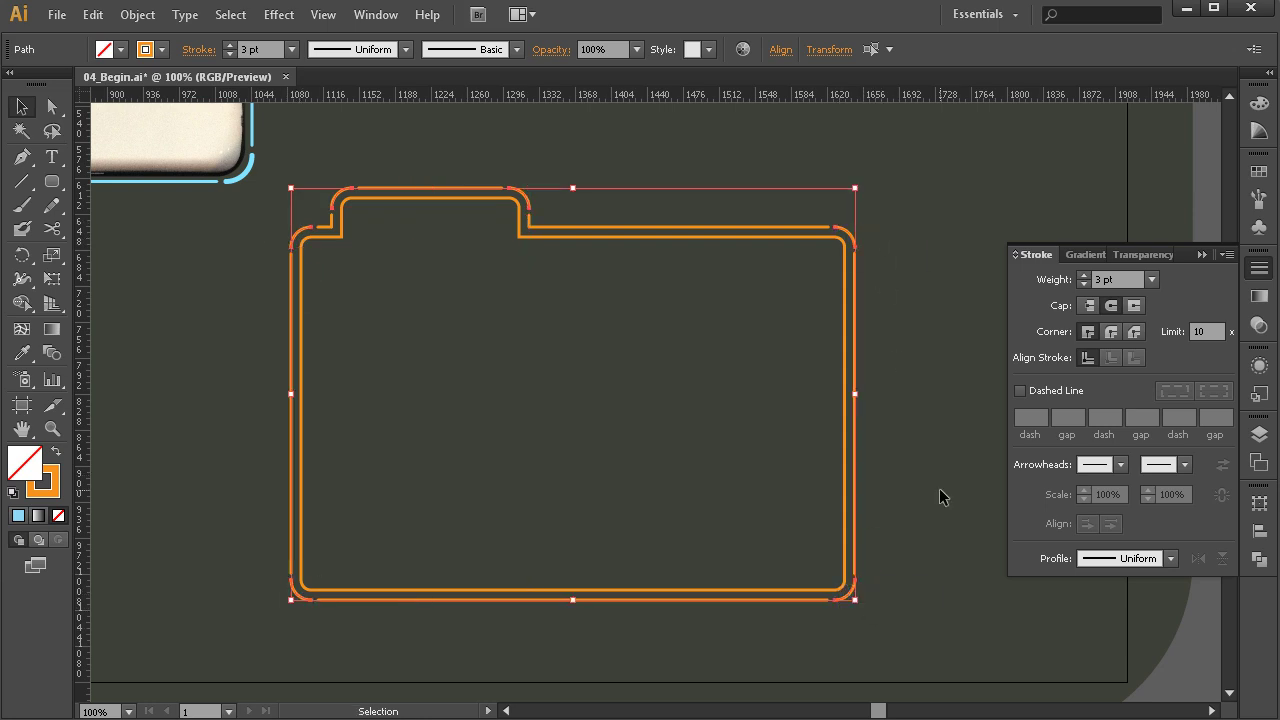
left_click(230, 46)
left_click(230, 46)
Check the stroke weight of the phone frame's lower-right corner curve for comparison with the folder's corner curves.
left_click(247, 181)
left_click(250, 166)
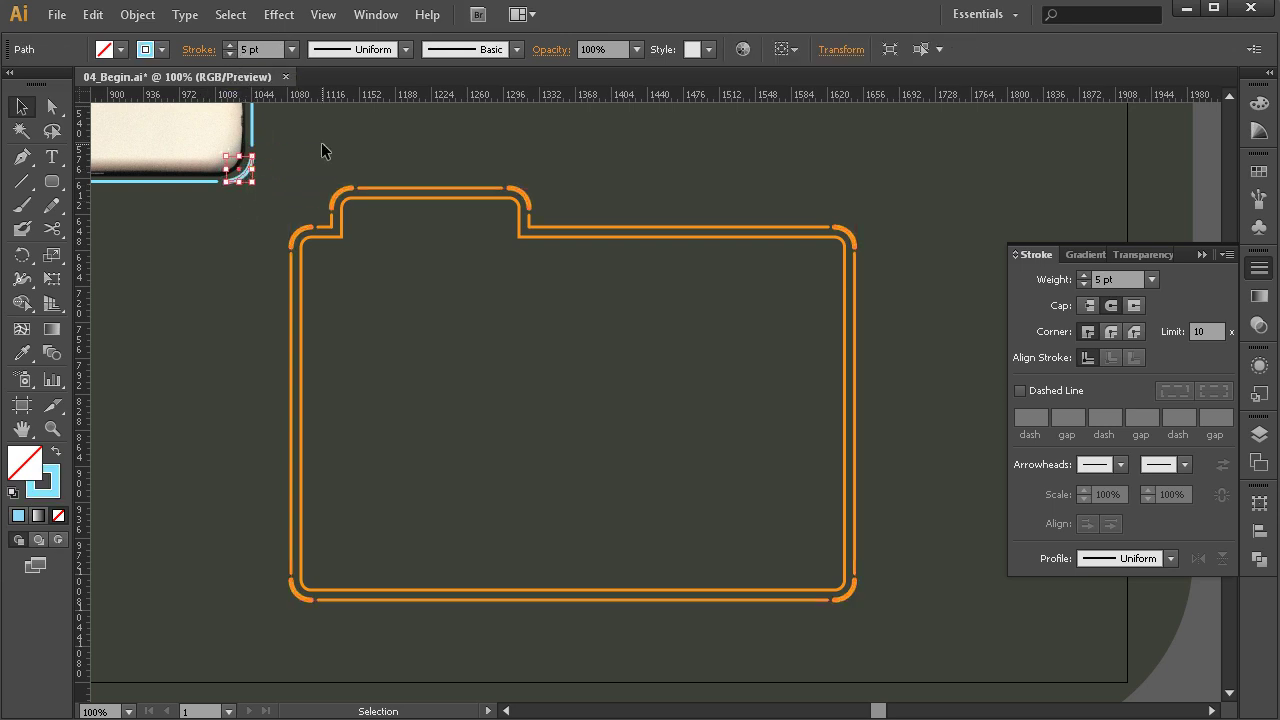
left_click(379, 270)
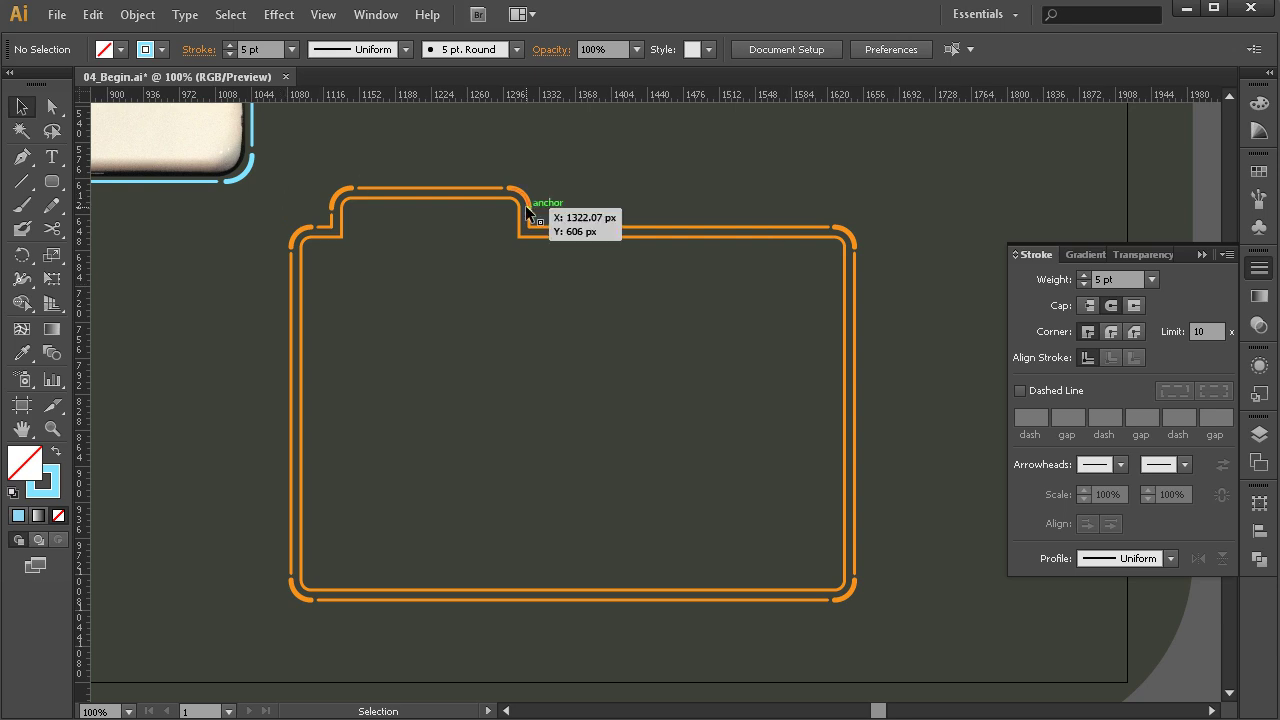
Recolour the strokes of all segments in the folder's outer outline white, excluding the inner outline.
left_click_drag(264, 158, 897, 644)
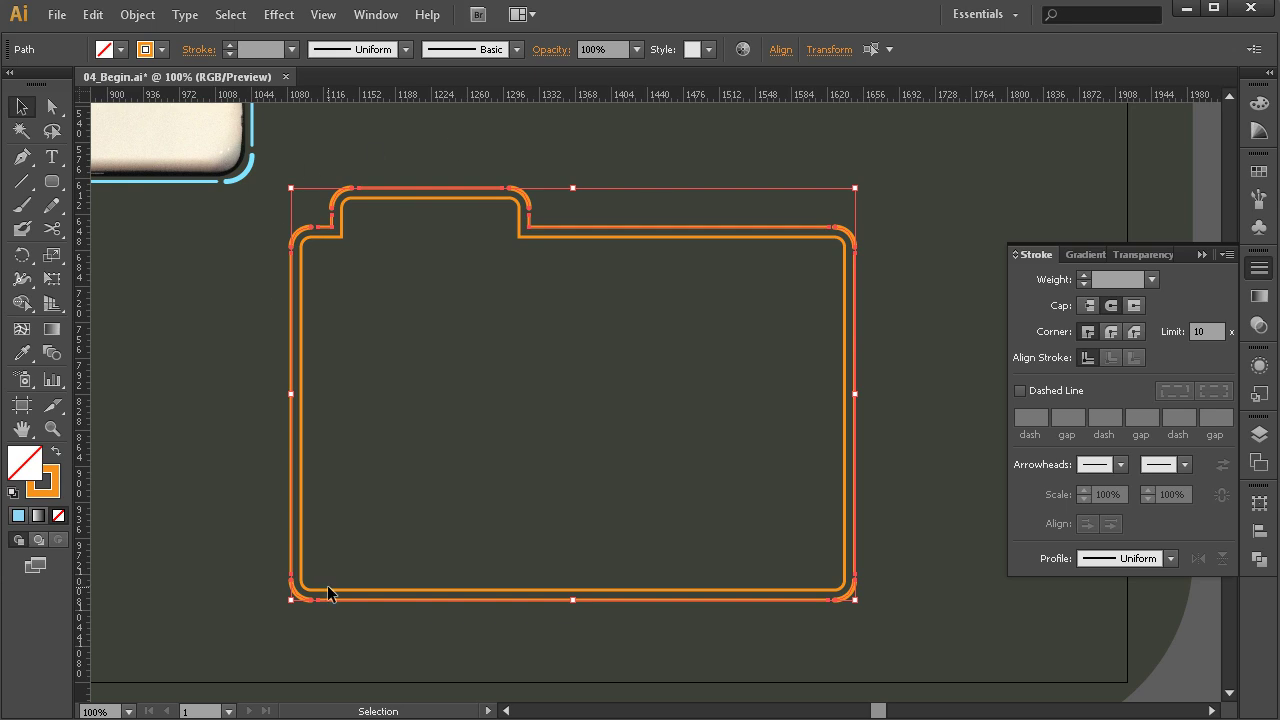
left_click(56, 483)
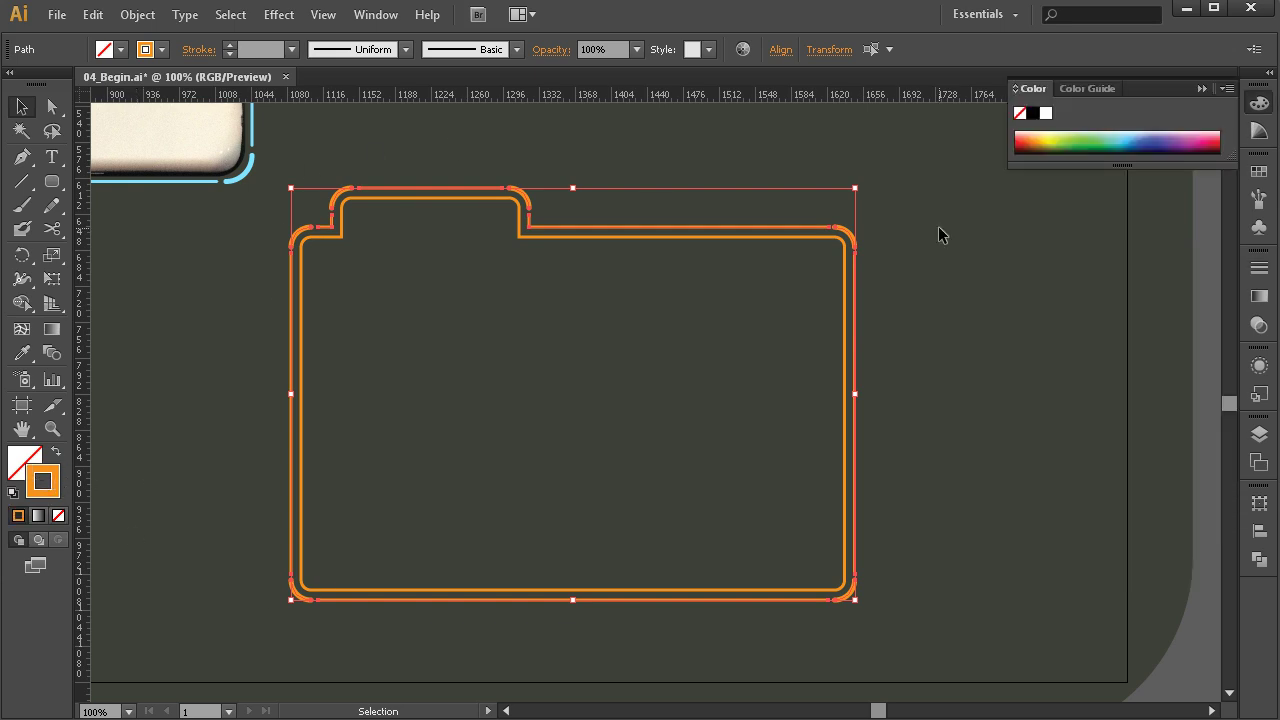
left_click(1259, 171)
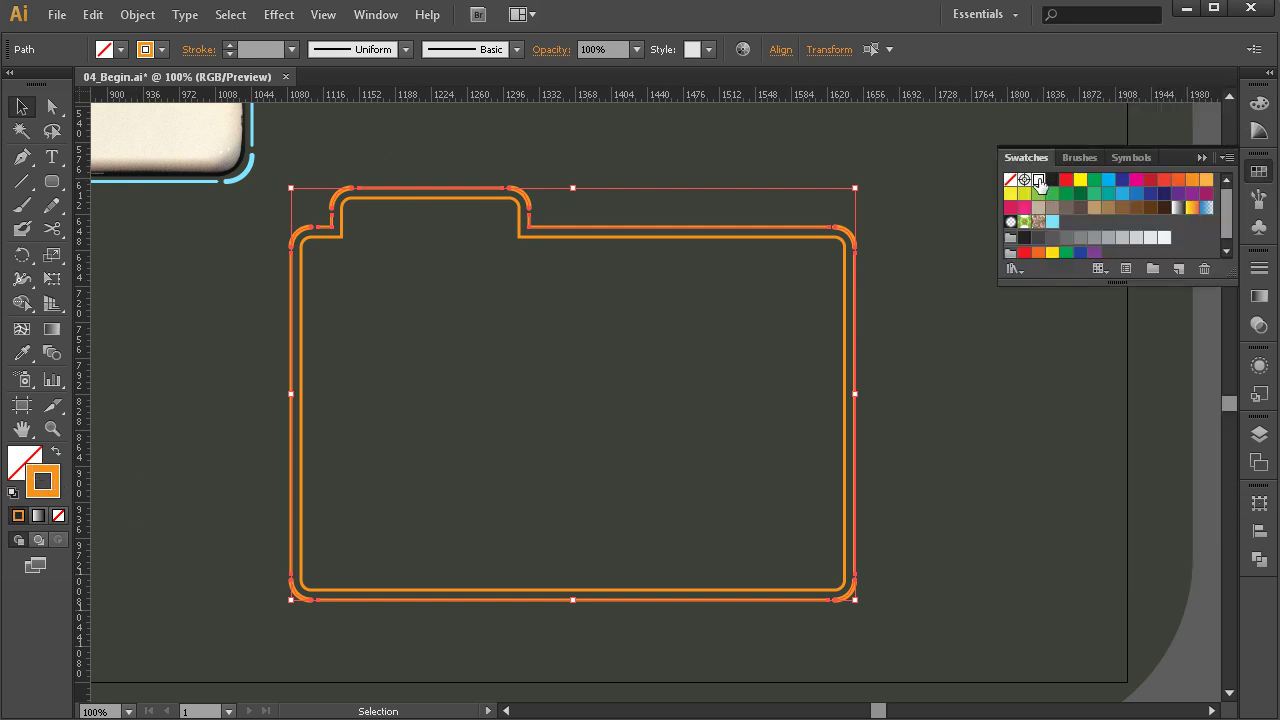
left_click(1038, 180)
left_click(992, 415)
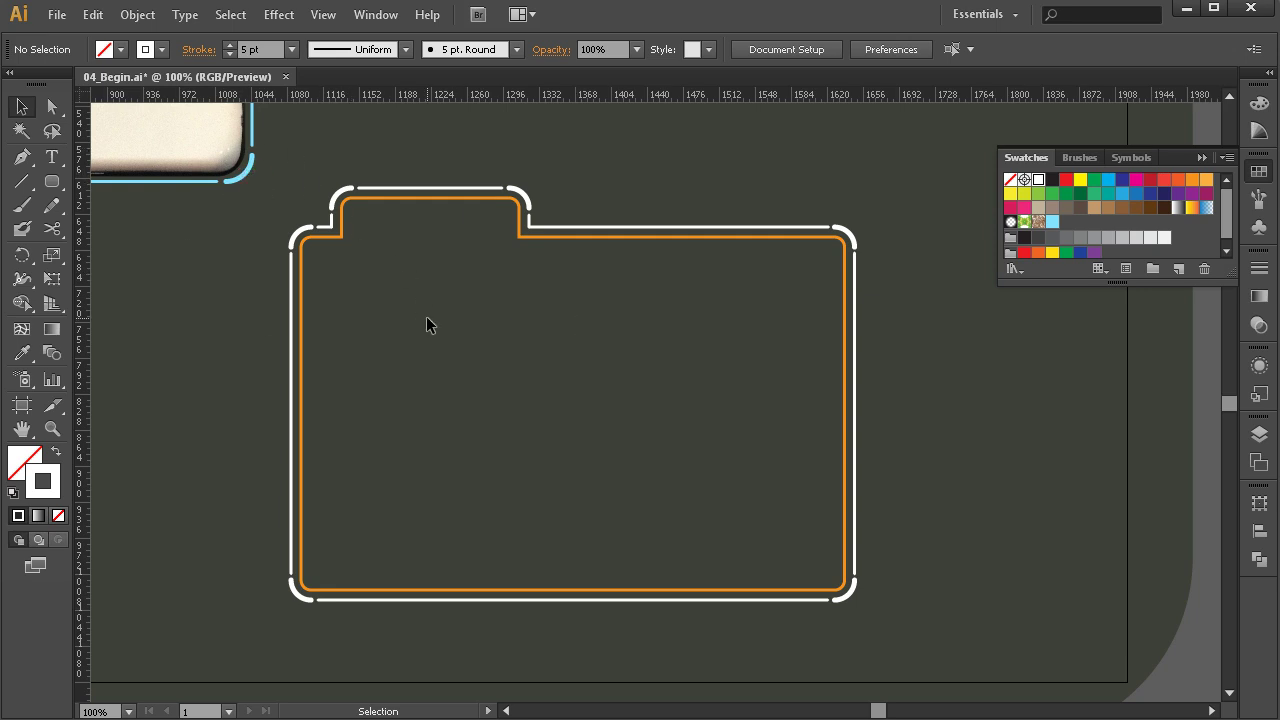
View the whole folder frame alongside the phone frame on the artboard at 50% magnification.
key("z")
left_click(583, 286, "alt")
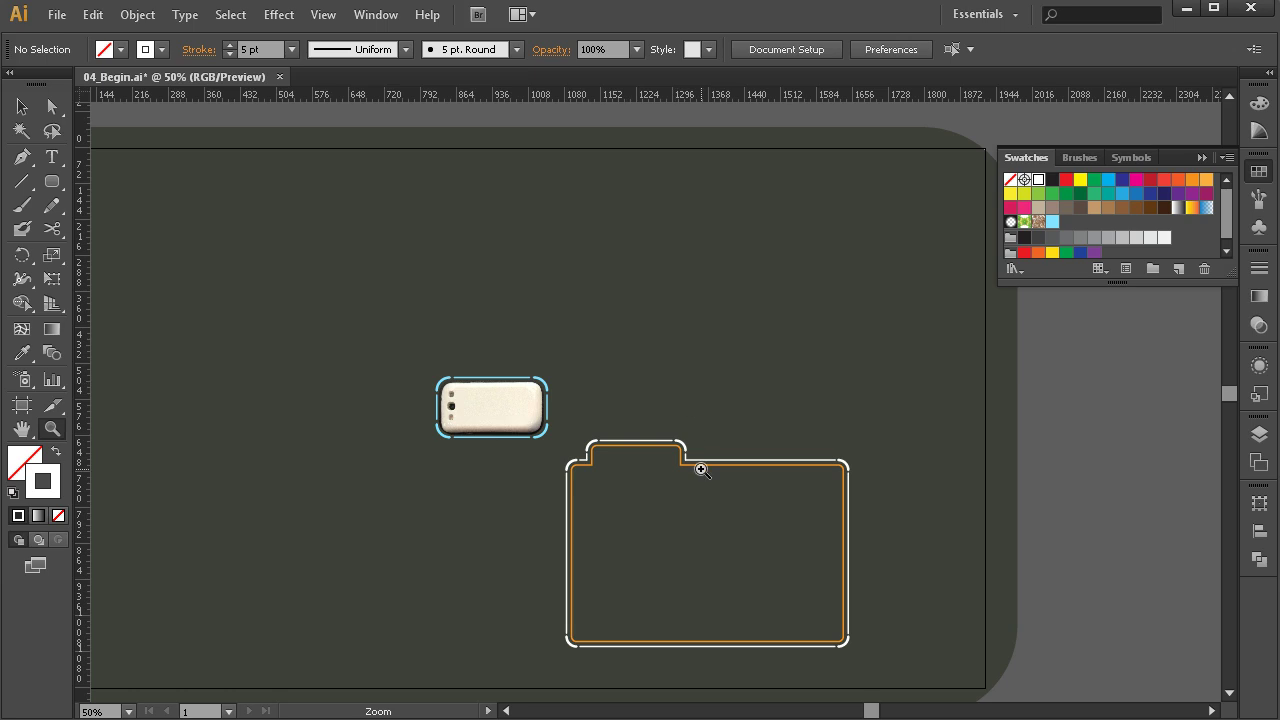
scroll(691, 334, "down", 3)
scroll(691, 260, "up", 2)
scroll(691, 260, "left", 1)
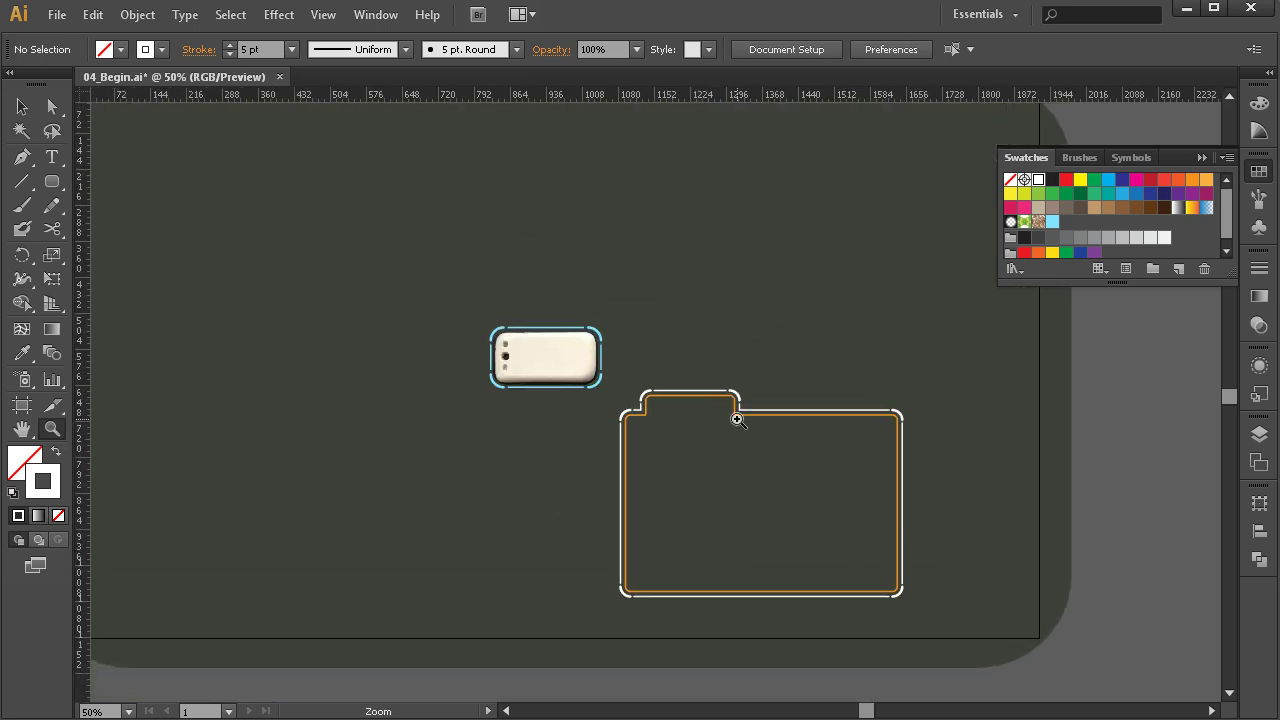